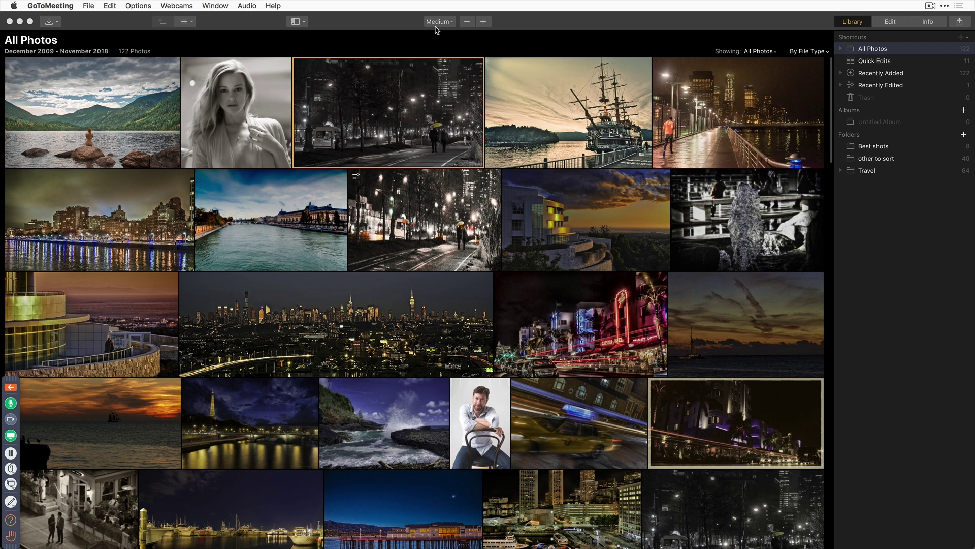
Step: Set the library thumbnail size to Small
click(449, 24)
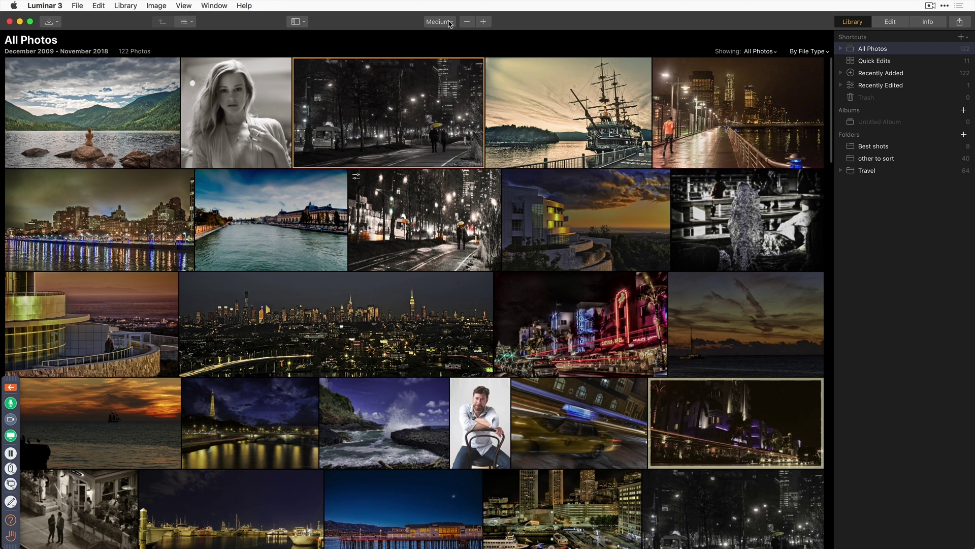
click(450, 23)
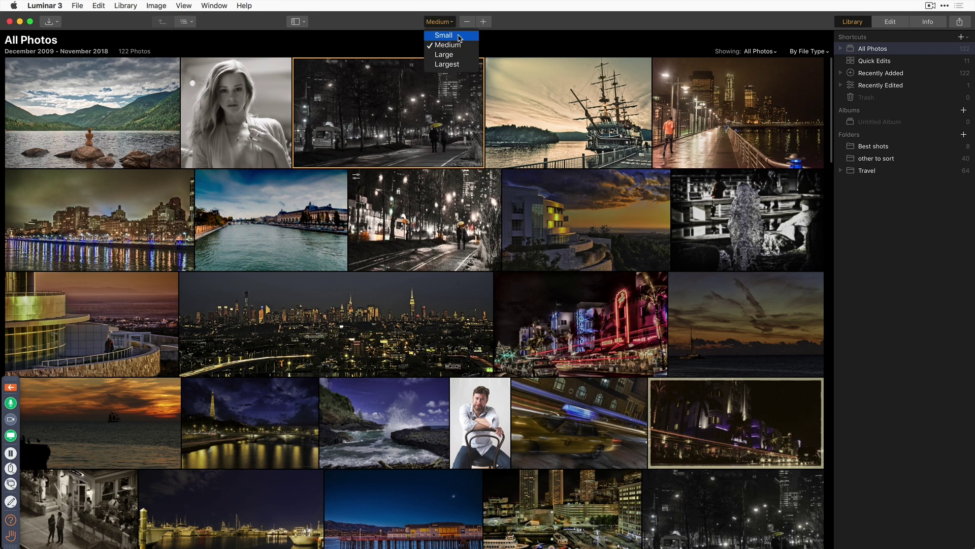
click(460, 35)
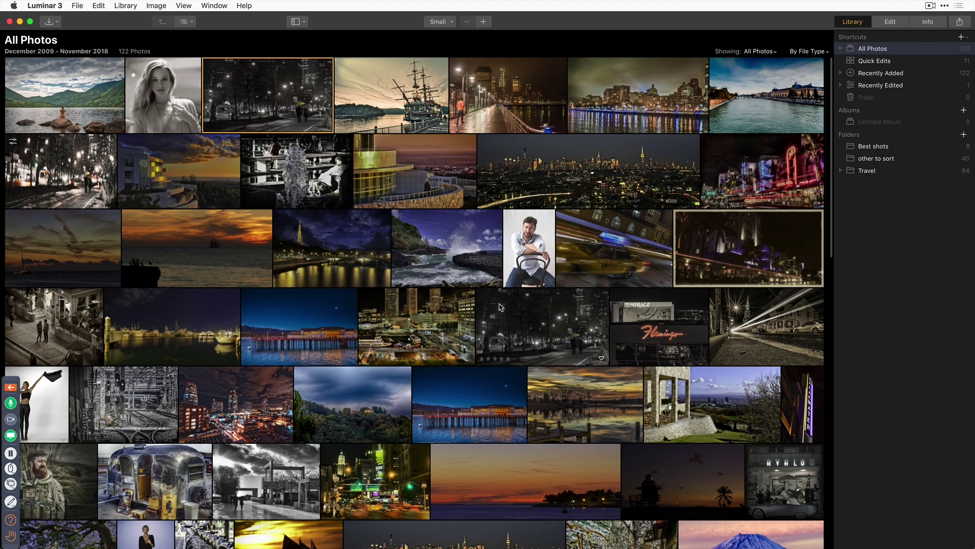
Step: Browse the All Photos library and open the bearded man's portrait from Quick Edits for editing
scroll(503, 300, down, 10)
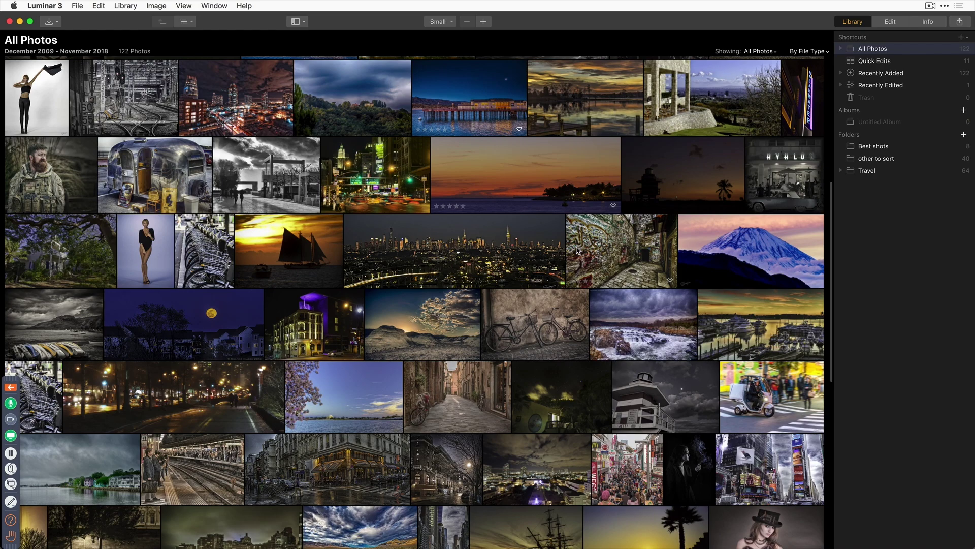
scroll(516, 292, down, 5)
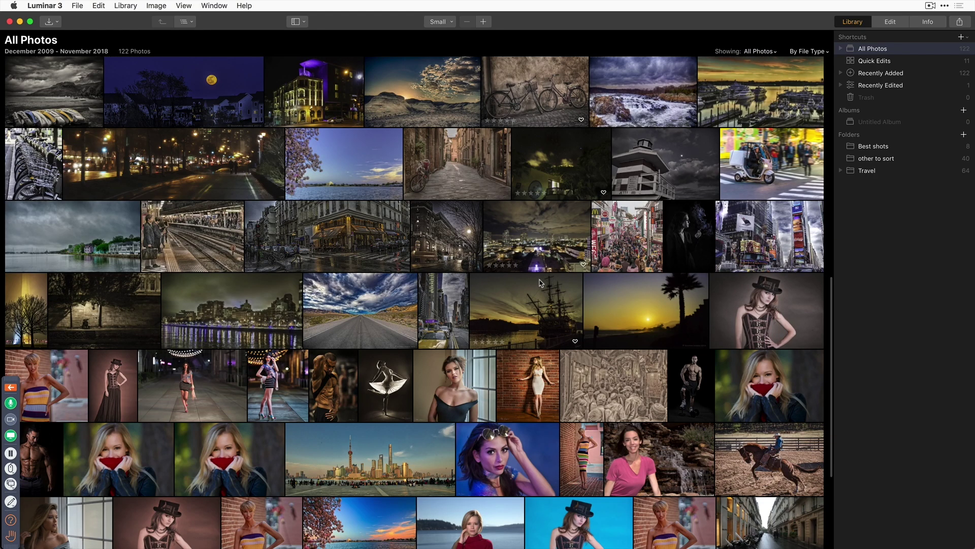
scroll(548, 291, down, 3)
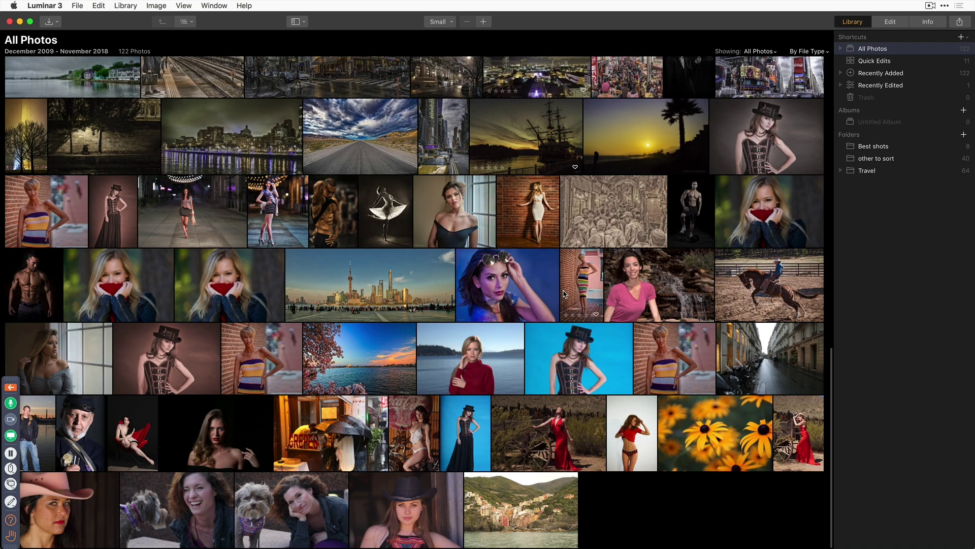
scroll(561, 299, up, 3)
scroll(565, 295, up, 8)
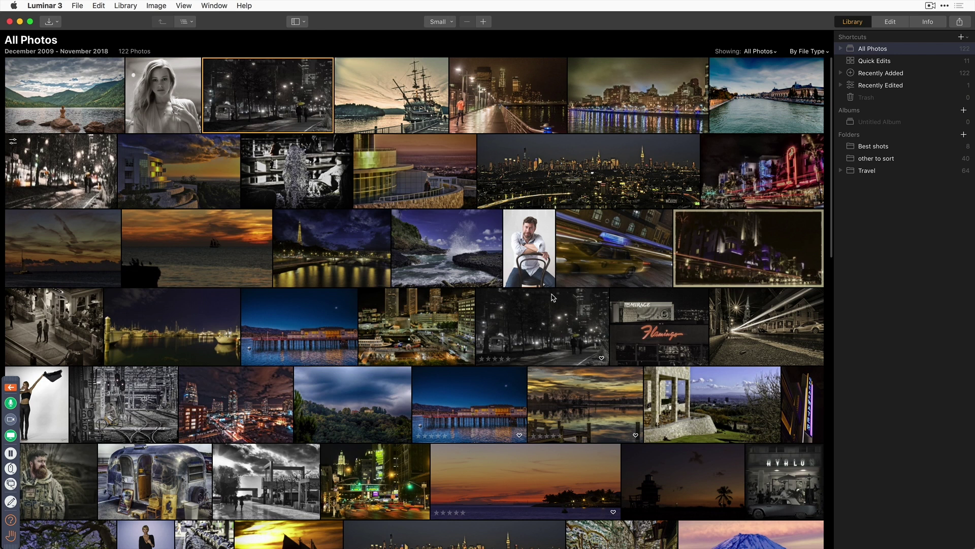
click(899, 63)
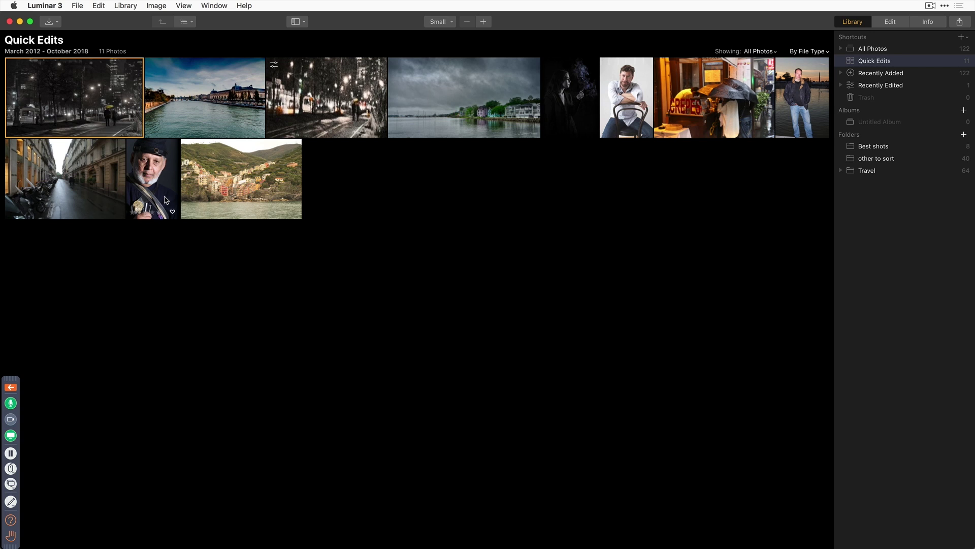
double_click(166, 200)
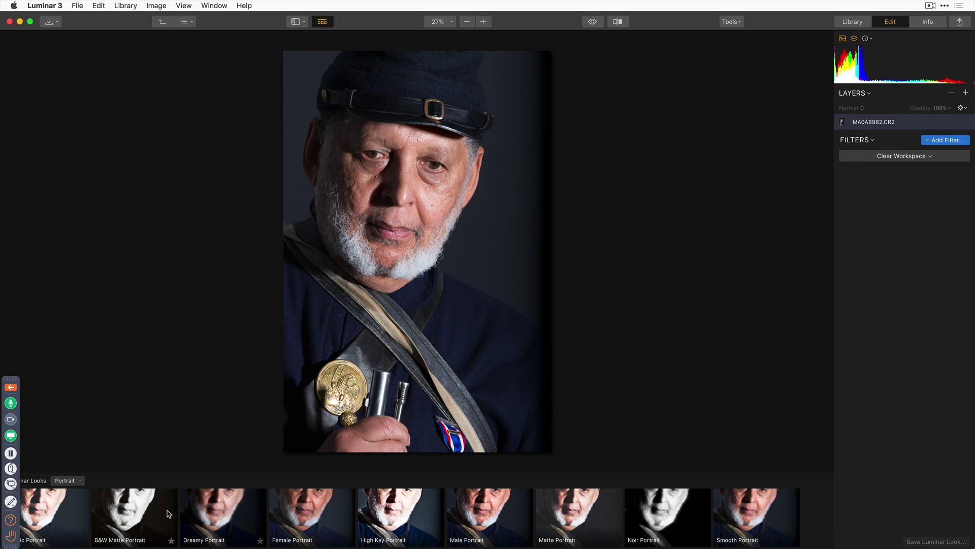
Step: Apply the B&W Matte Portrait look at amount 100 and set its Image Radiance amount to 7
click(152, 527)
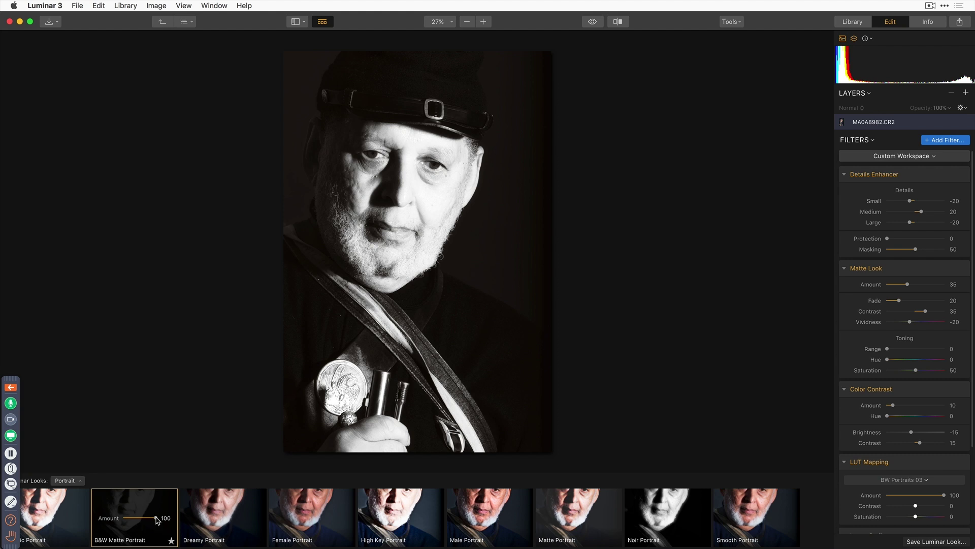
mouse_move(156, 519)
mouse_down()
mouse_move(135, 525)
mouse_move(174, 525)
mouse_up()
scroll(925, 406, down, 3)
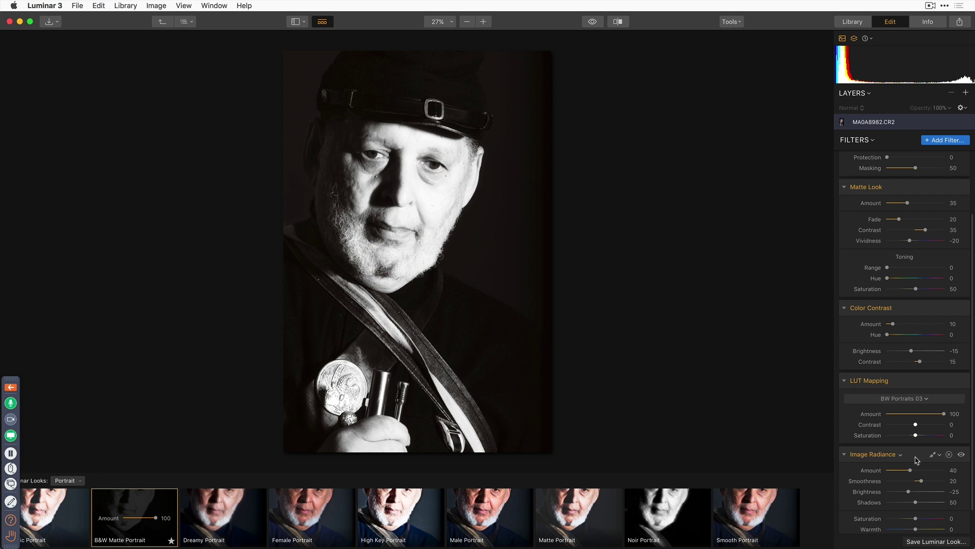
drag(910, 470, 887, 473)
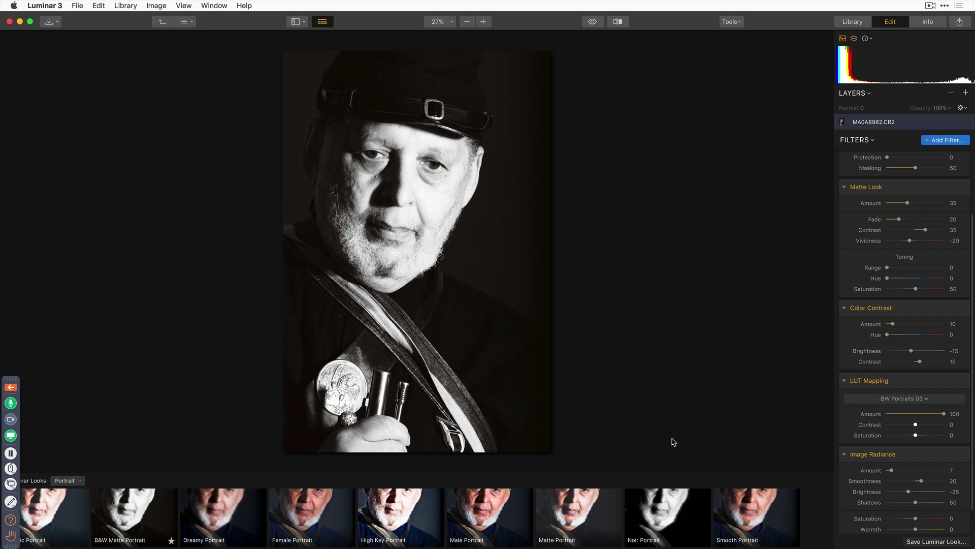
Step: Try the Noir Portrait and Dreamy Portrait looks on the photo
click(677, 506)
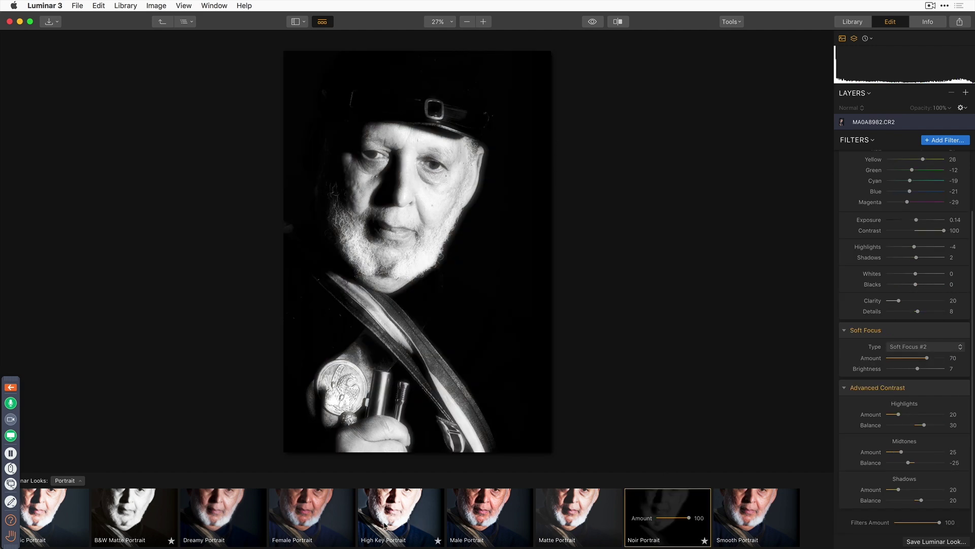
click(233, 525)
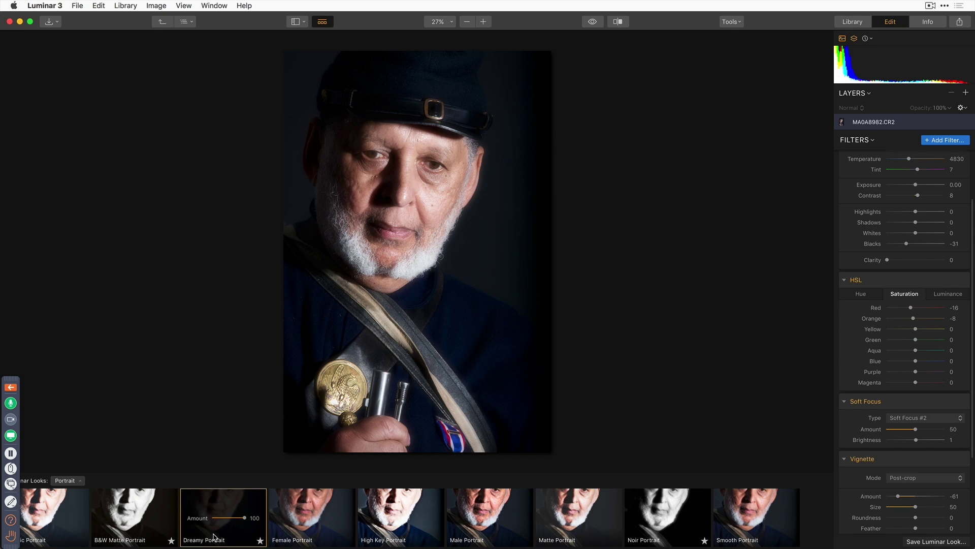
Step: Switch to the Essentials looks collection and apply the Classic B&W look
click(75, 483)
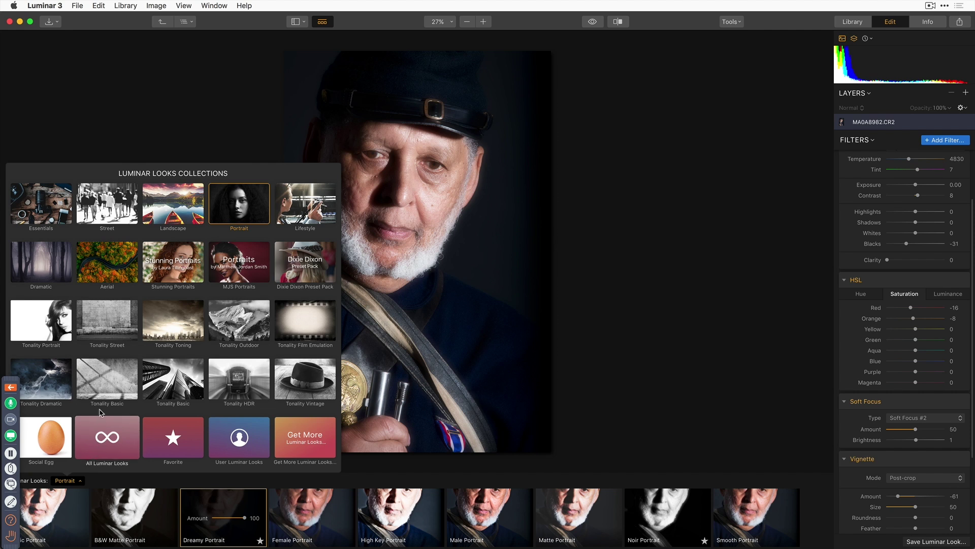
click(62, 218)
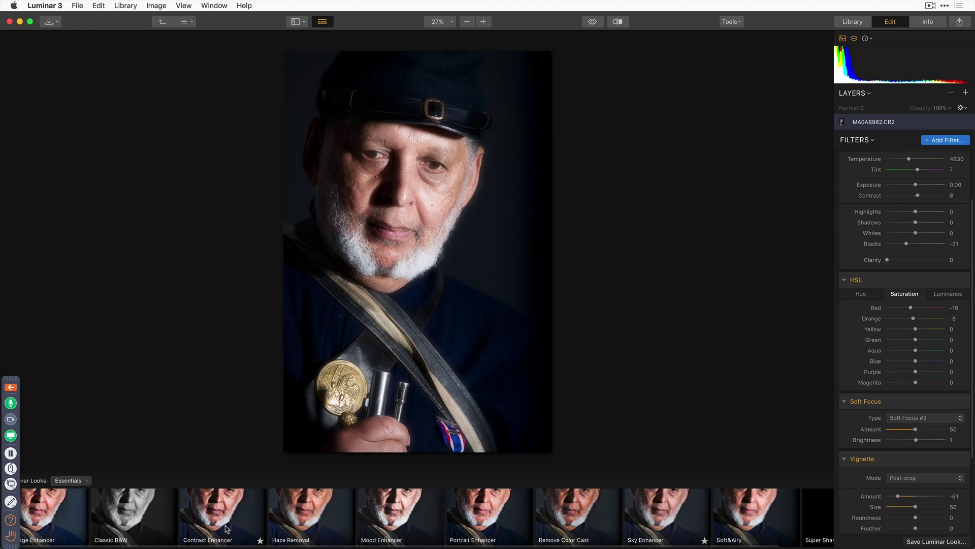
click(136, 515)
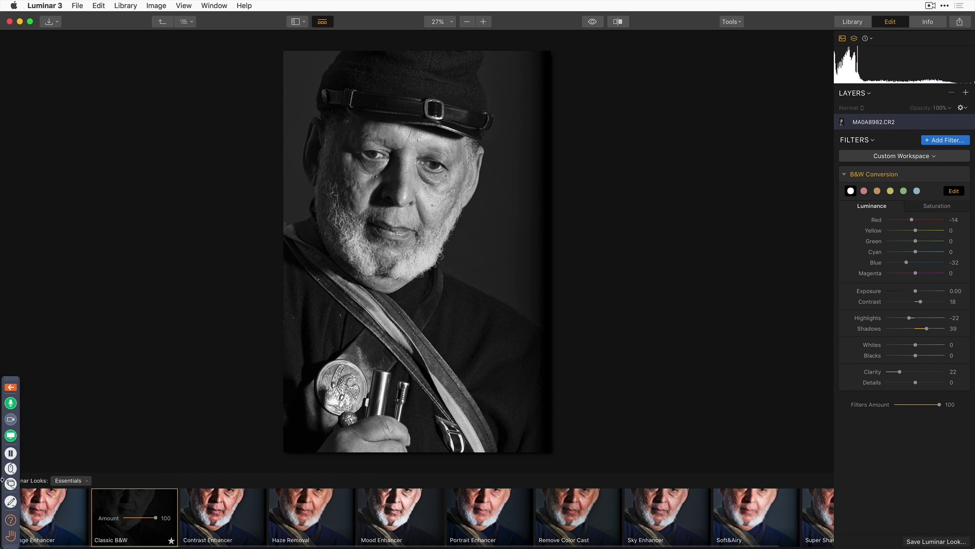
Step: Apply the 60's B&W look from the Street collection and review its filter settings
click(81, 483)
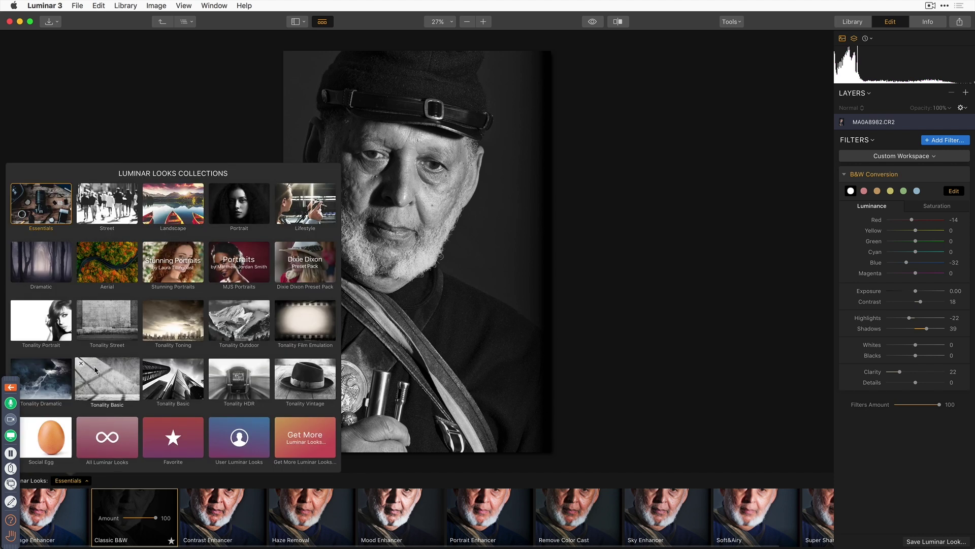
click(117, 219)
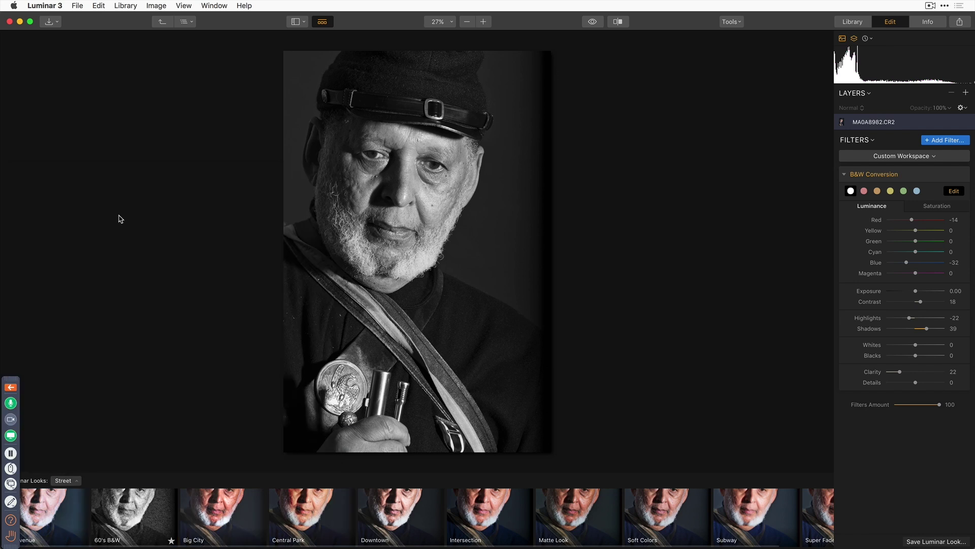
click(144, 521)
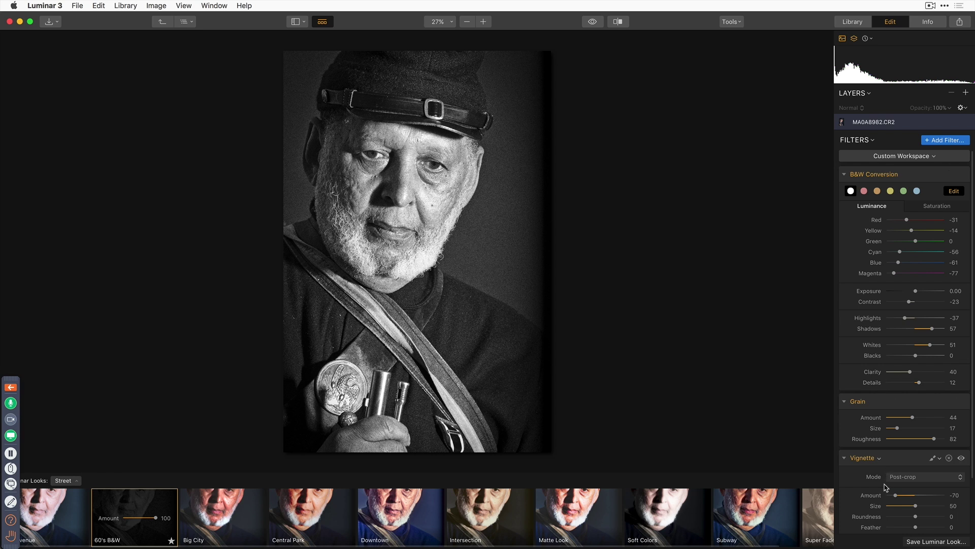
scroll(907, 511, down, 1)
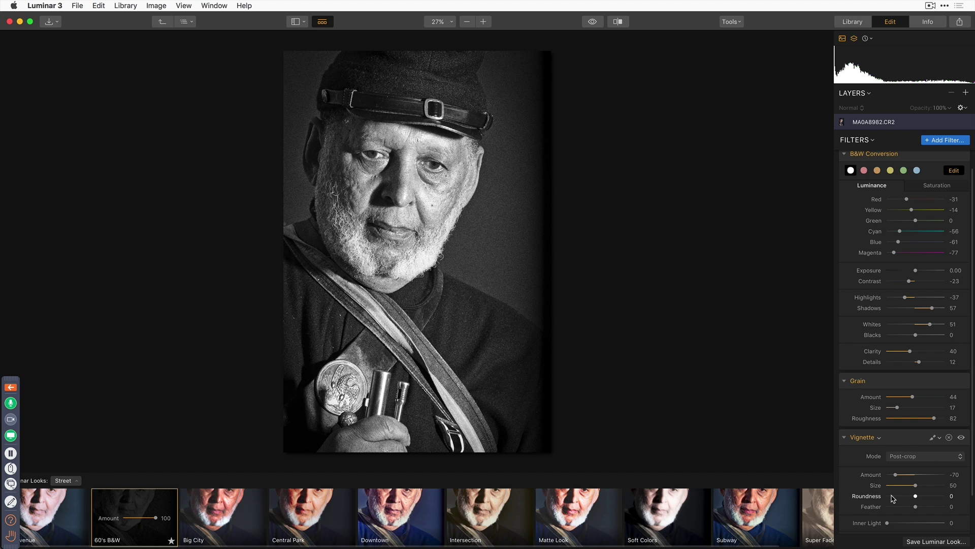
Step: Switch to the Tonality Portrait collection and try the Dramatic Portrait, Dreamy and Crisp looks
click(76, 481)
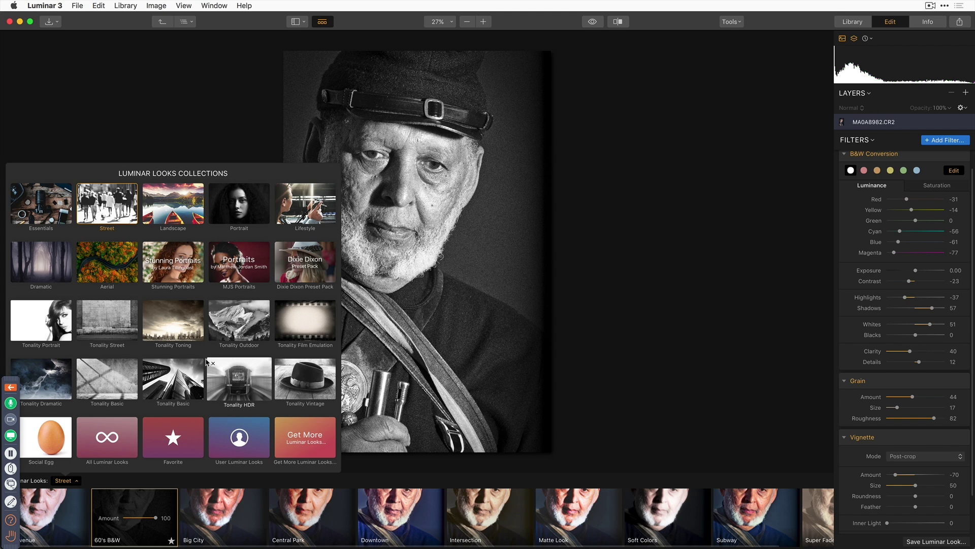
click(29, 328)
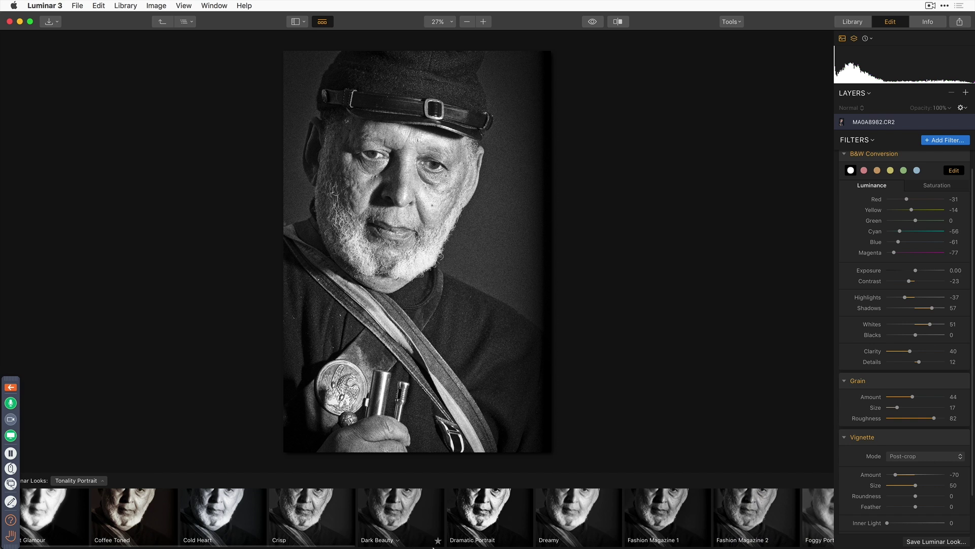
click(478, 515)
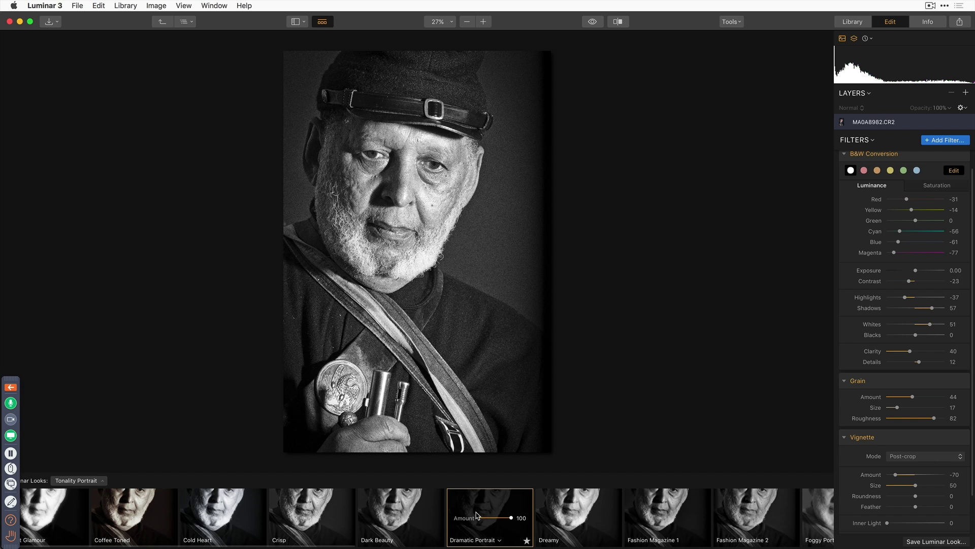
click(573, 527)
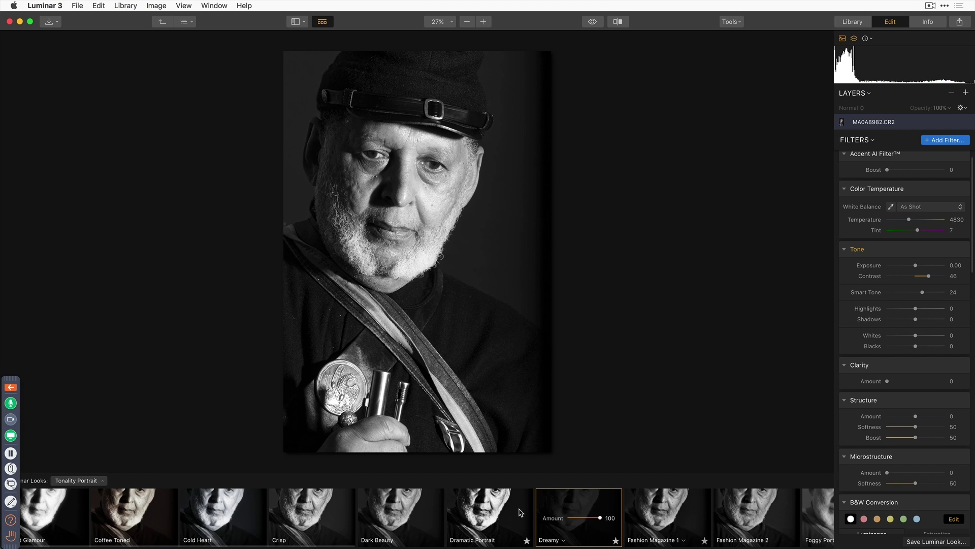
click(305, 518)
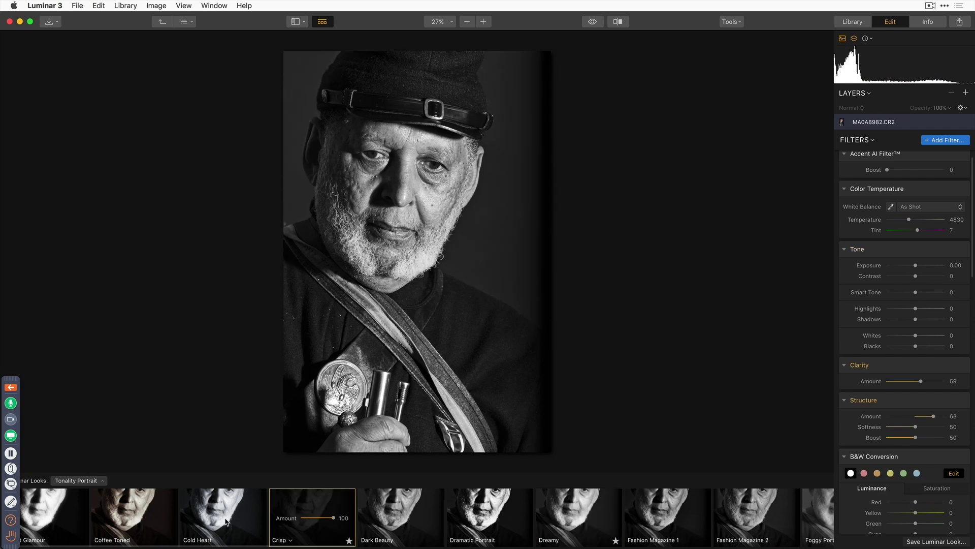
Step: Apply the Coffee Toned look and compare the photo with its B&W Conversion filter off and on
click(153, 522)
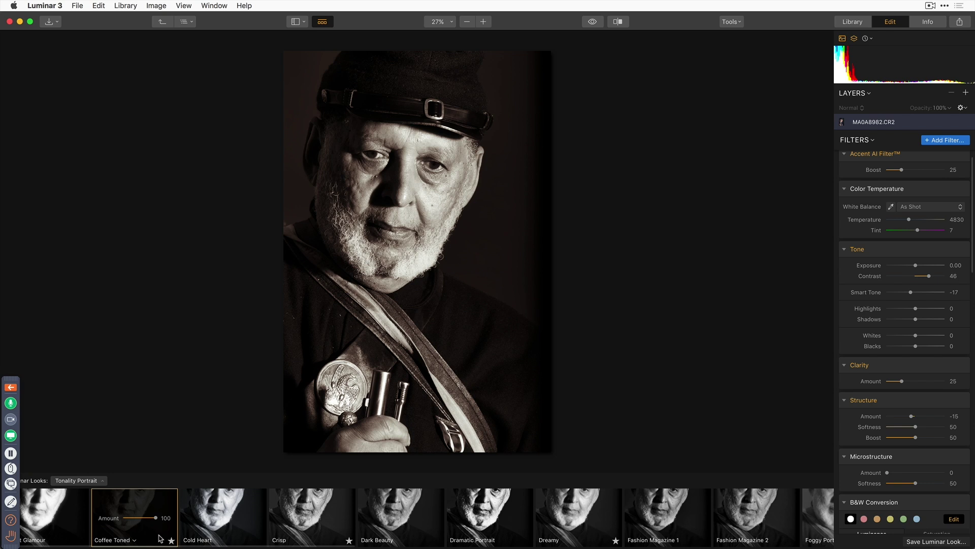
scroll(887, 236, up, 2)
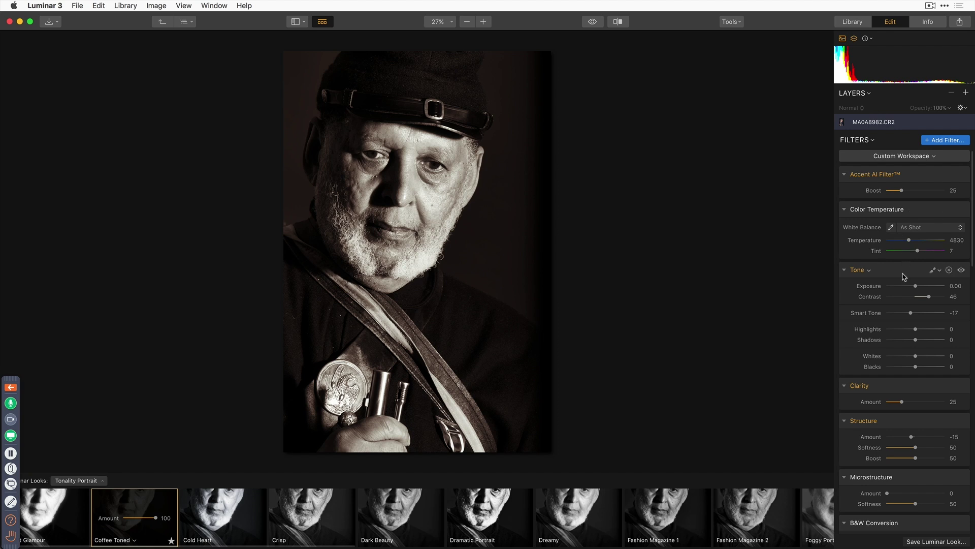
scroll(905, 277, down, 8)
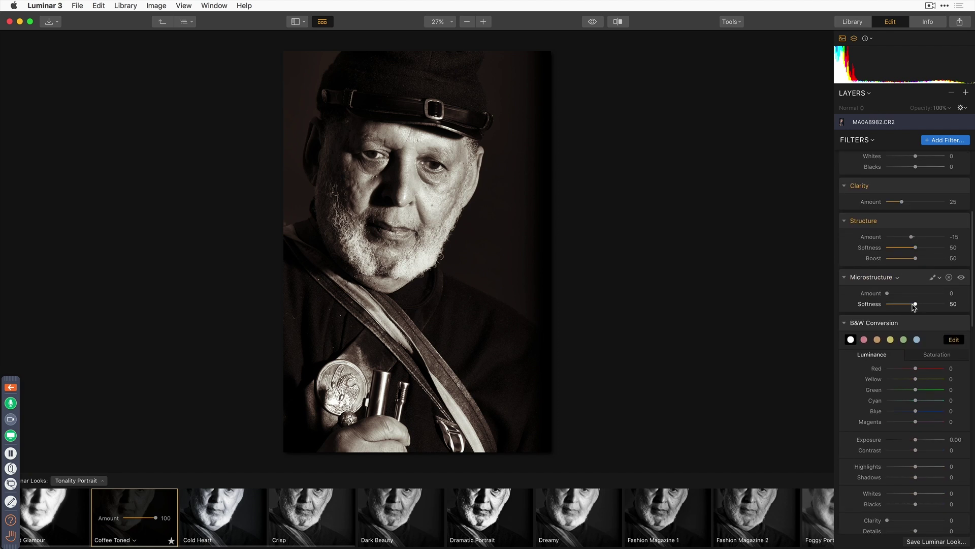
scroll(915, 306, up, 8)
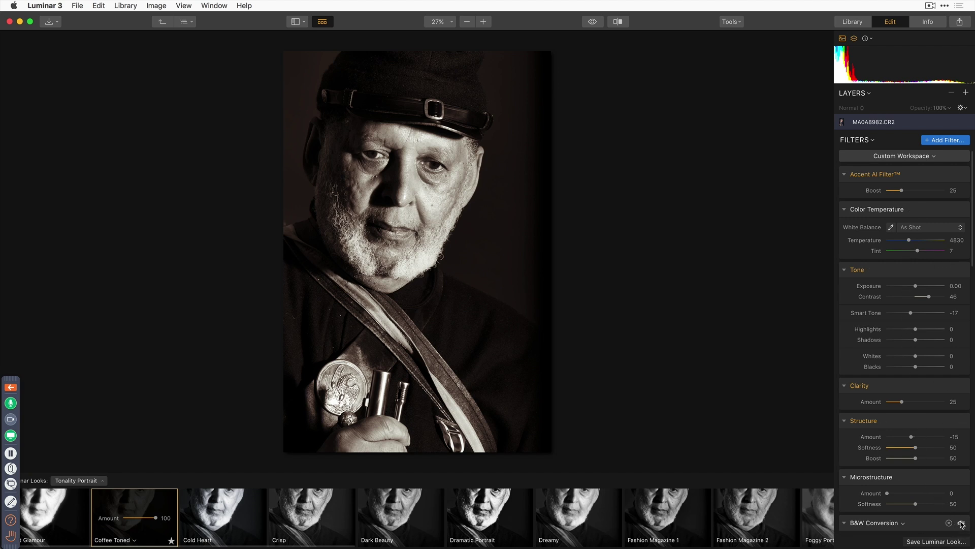
click(961, 523)
click(961, 524)
Step: Reduce the Coffee Toned look's amount to 59
scroll(952, 503, down, 10)
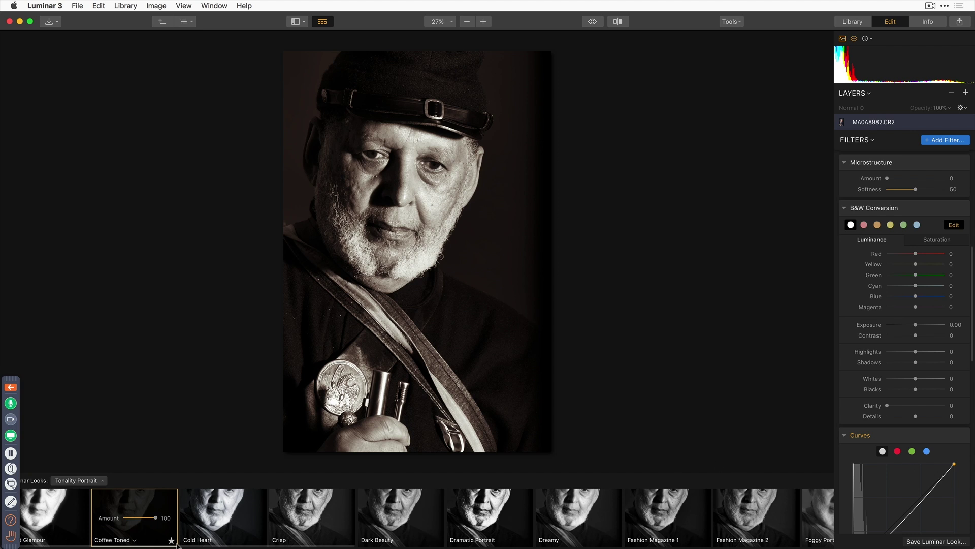
drag(156, 518, 142, 518)
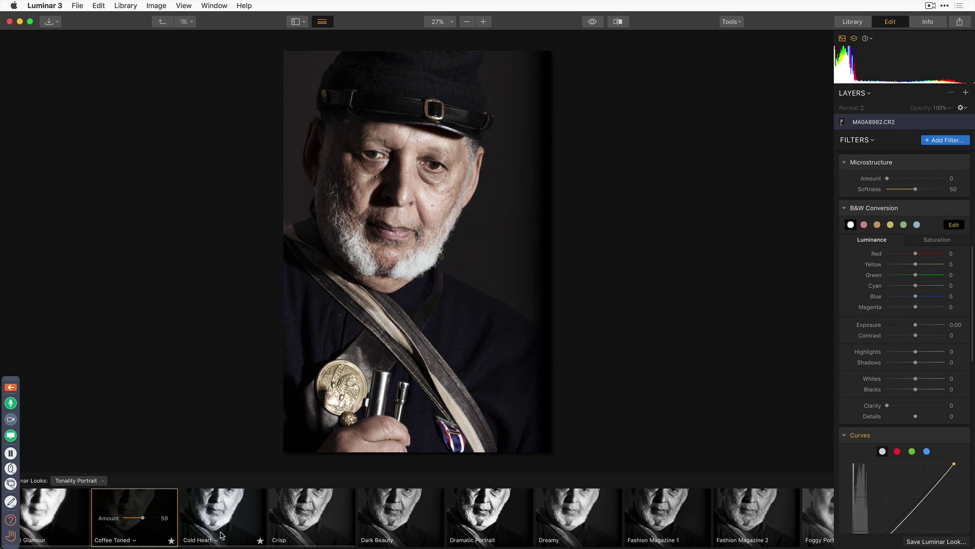
Step: Apply the Crisp look from the Tonality Portrait collection and review its filter settings
click(309, 531)
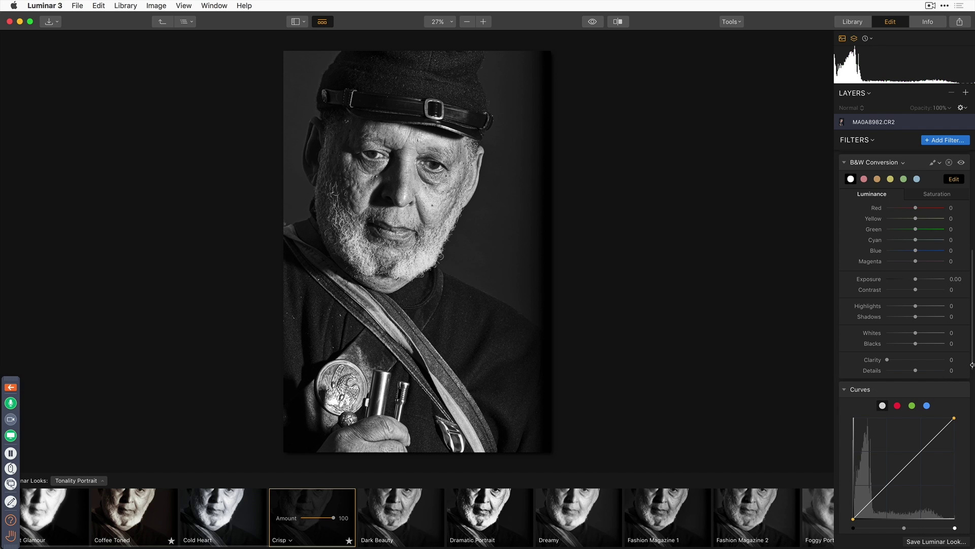
scroll(963, 481, up, 3)
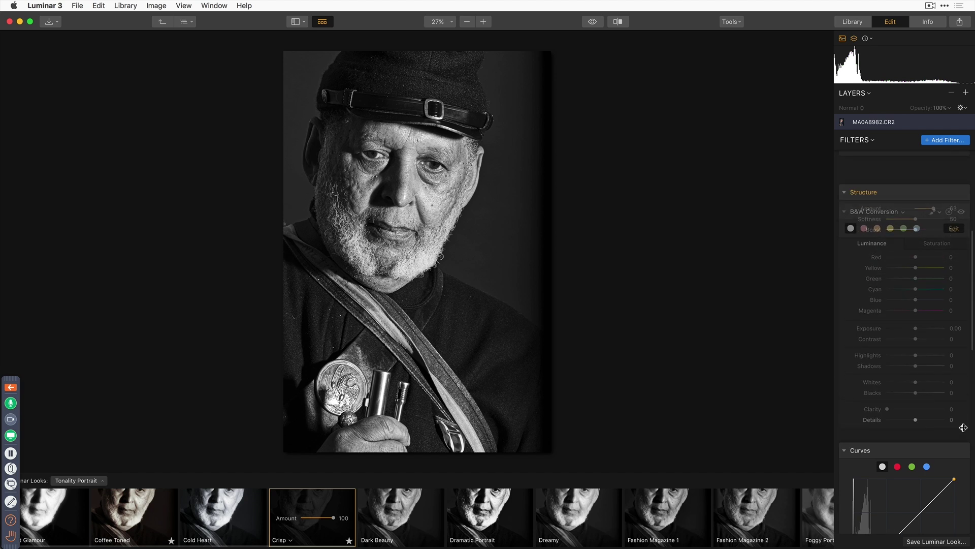
scroll(963, 481, down, 3)
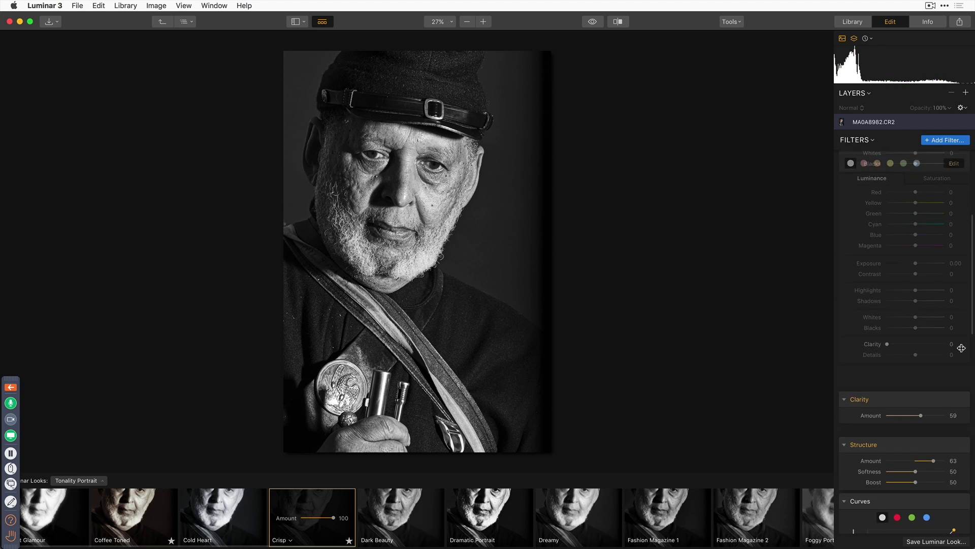
scroll(936, 478, down, 5)
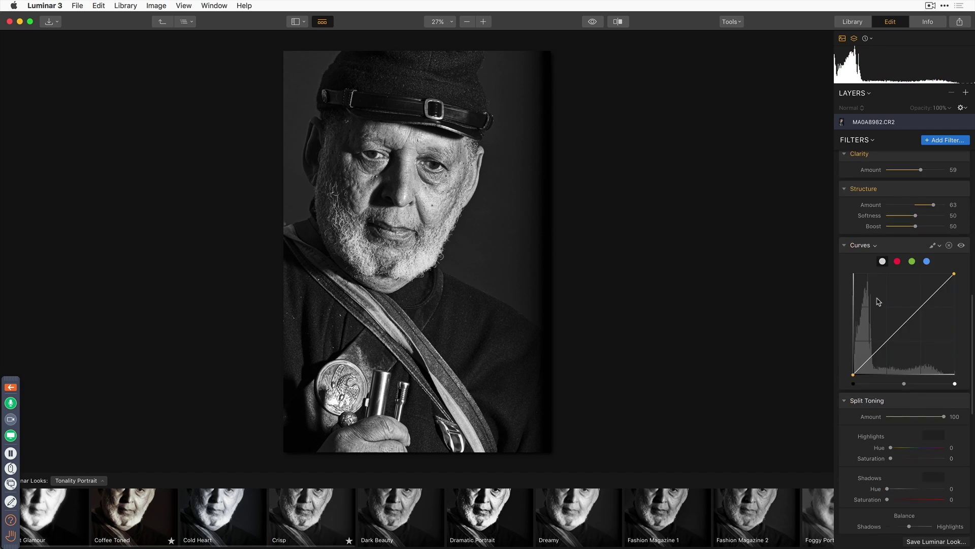
scroll(935, 494, down, 5)
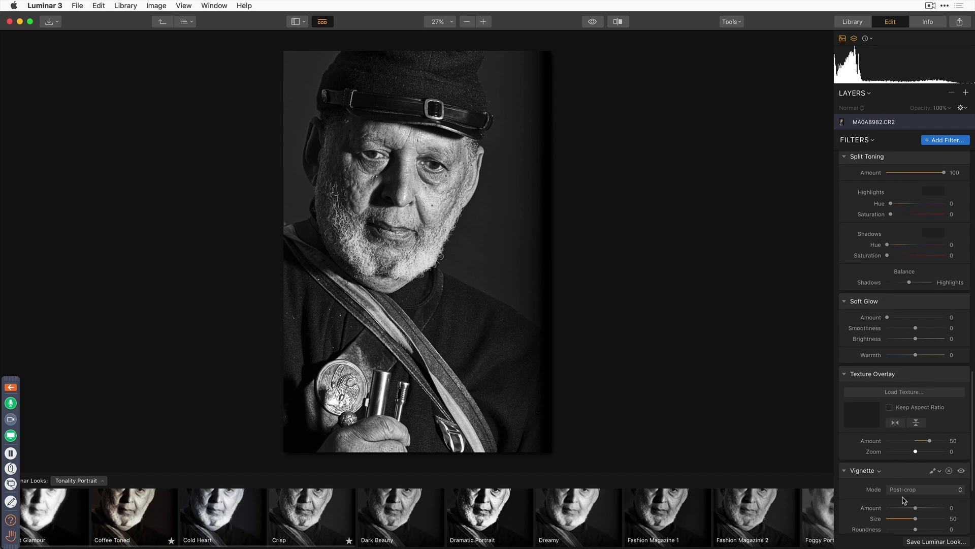
Step: Set the Vignette filter's amount to -75 and size to 35, and set the Grain amount to 15
drag(908, 508, 893, 512)
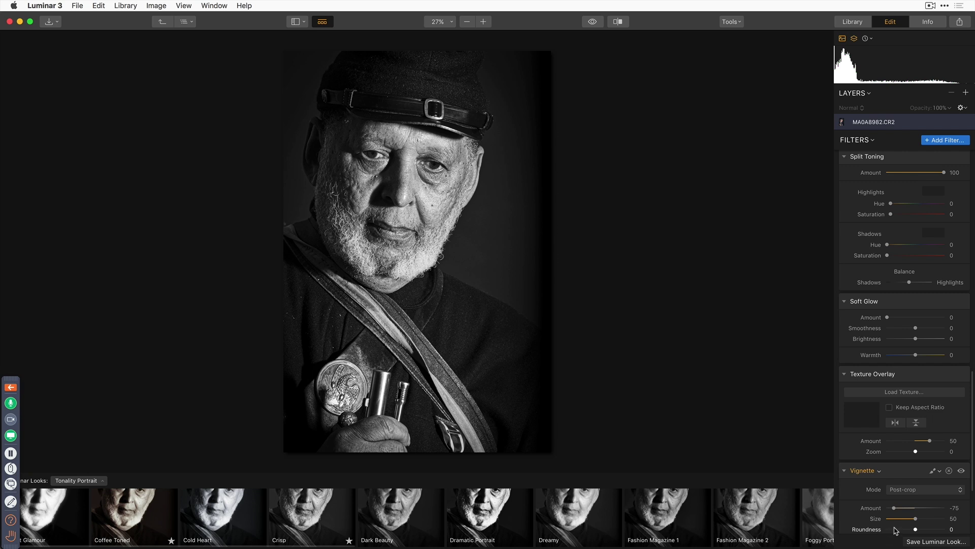
drag(916, 519, 907, 519)
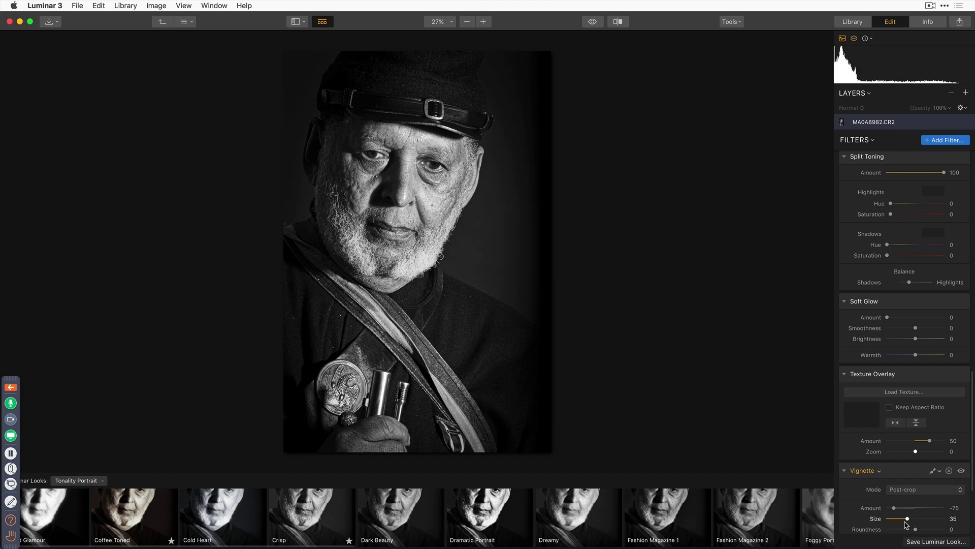
scroll(914, 513, down, 5)
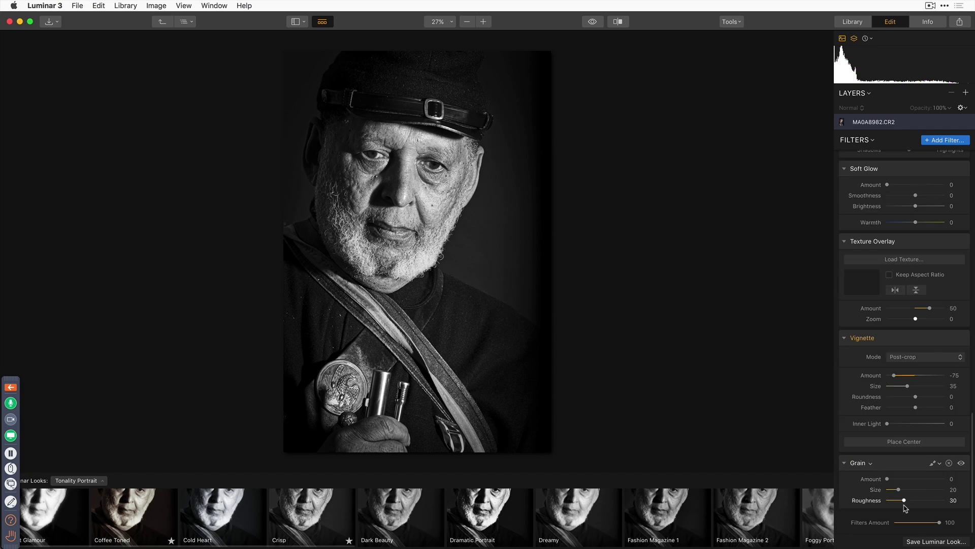
drag(888, 480, 897, 482)
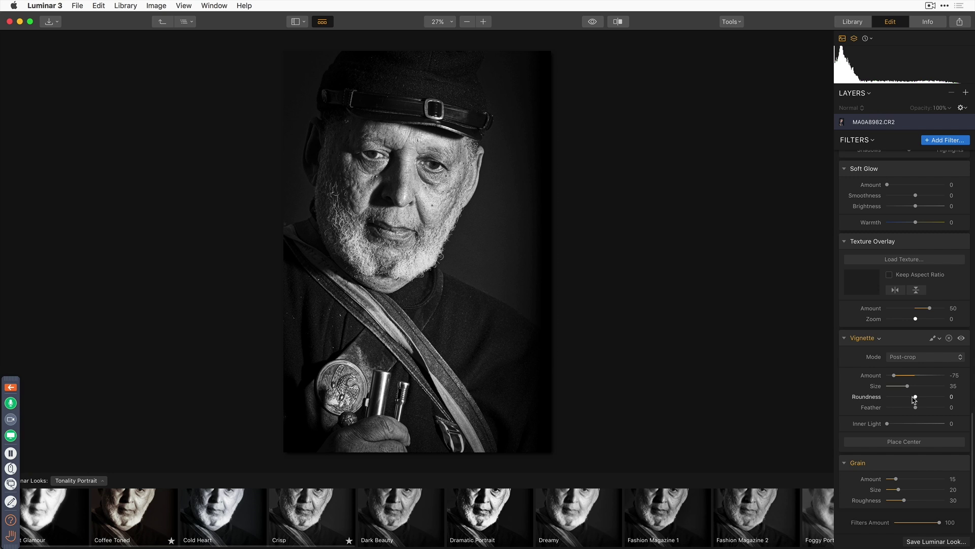
Step: Compare the portrait with the Vignette filter off and on
click(962, 338)
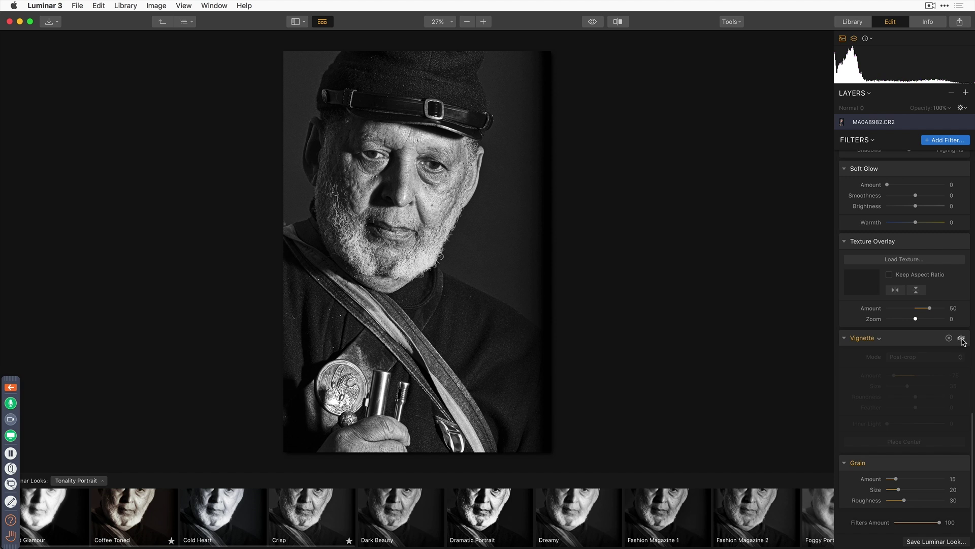
click(962, 338)
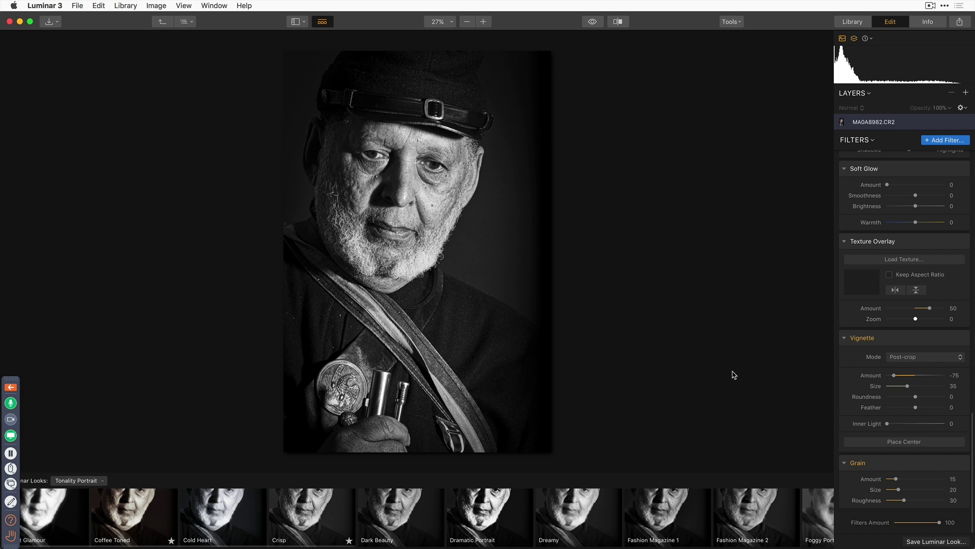
Step: Switch the Luminar Looks to the Tonality Film Emulation collection
click(104, 483)
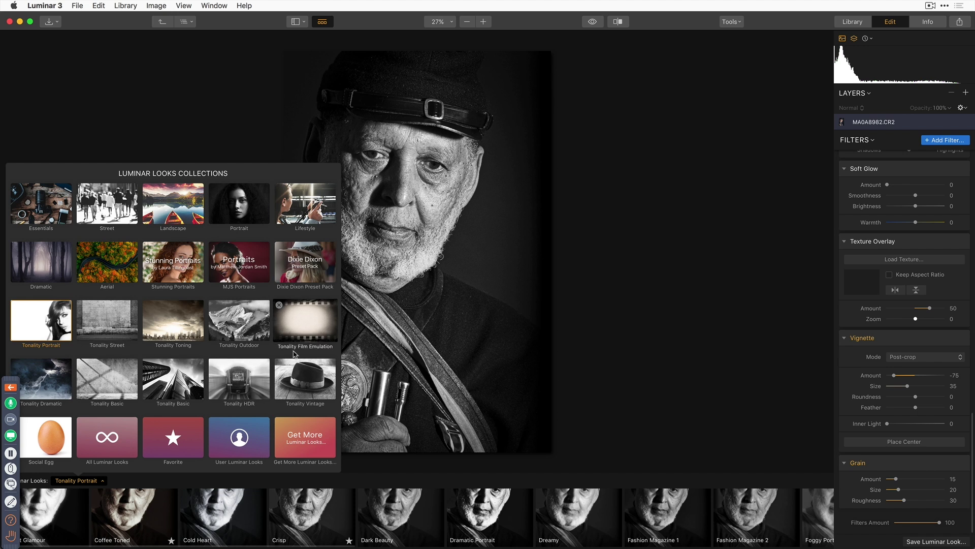
click(295, 334)
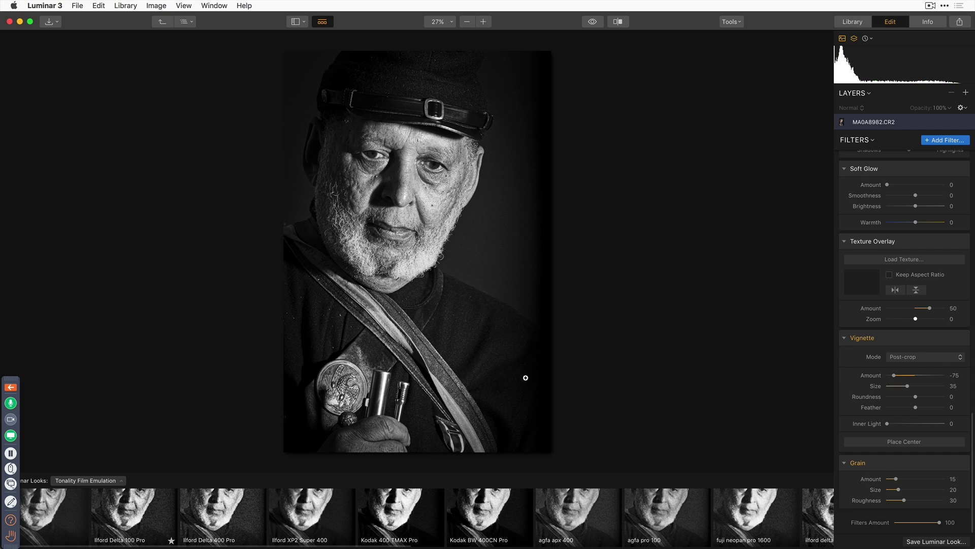
Step: Delete all filters from the photo and hide the Luminar Looks strip
click(872, 141)
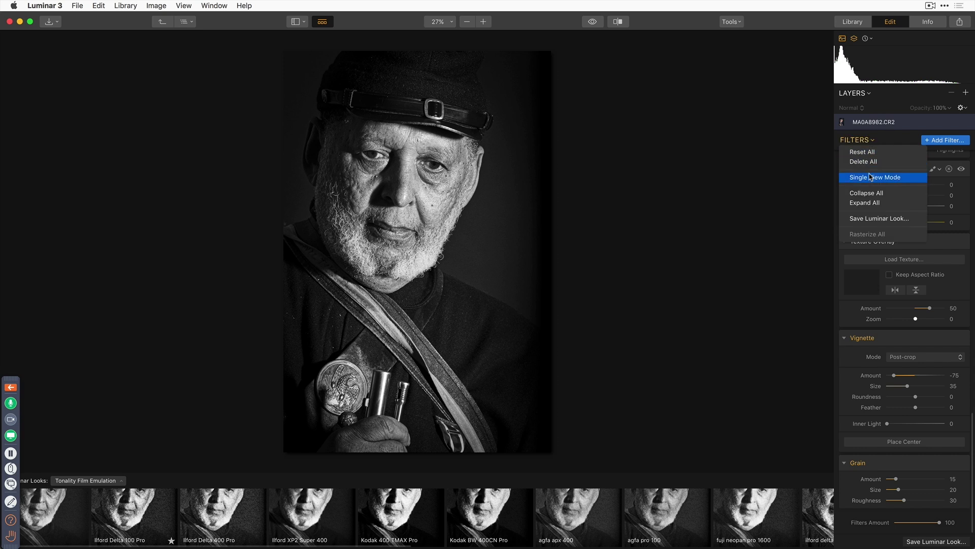
click(871, 162)
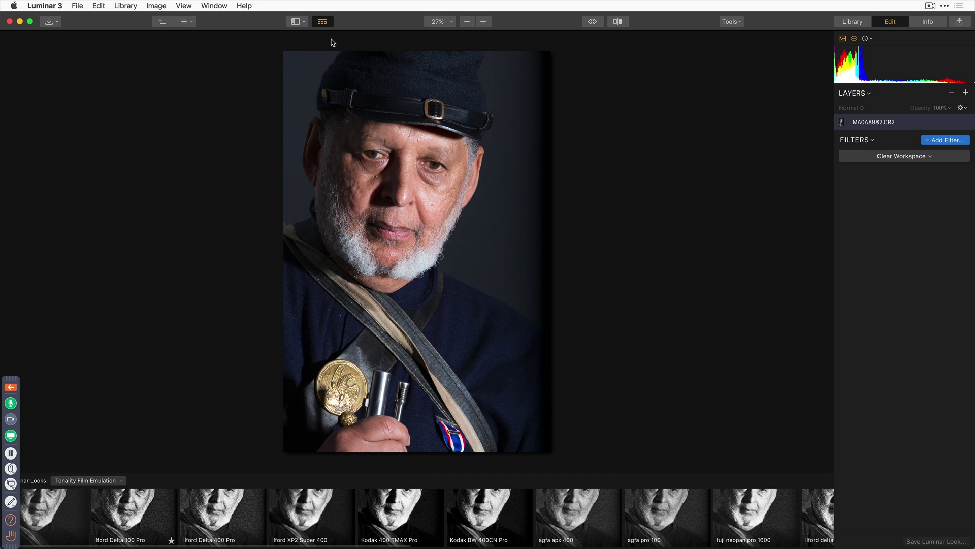
click(322, 21)
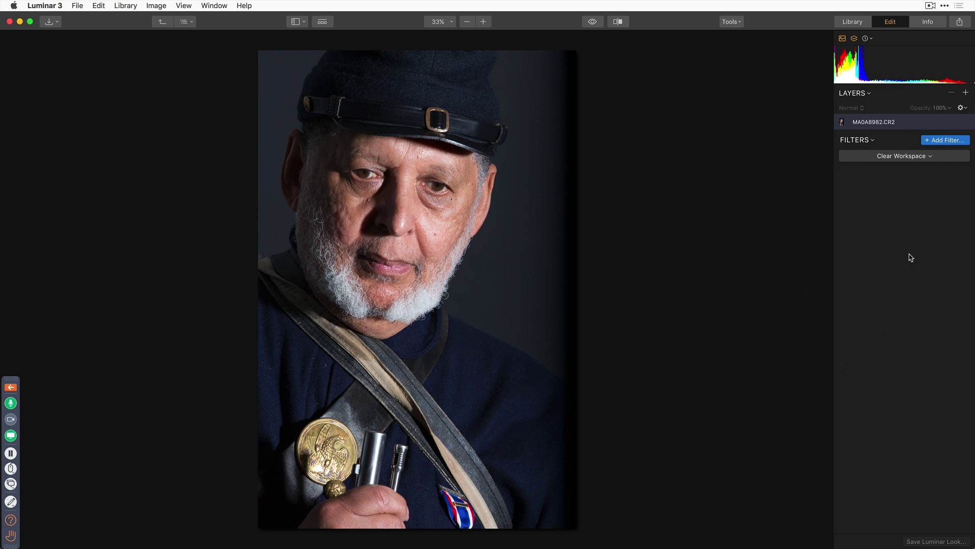
Step: Load the Black & White workspace and review the filters it contains
click(932, 157)
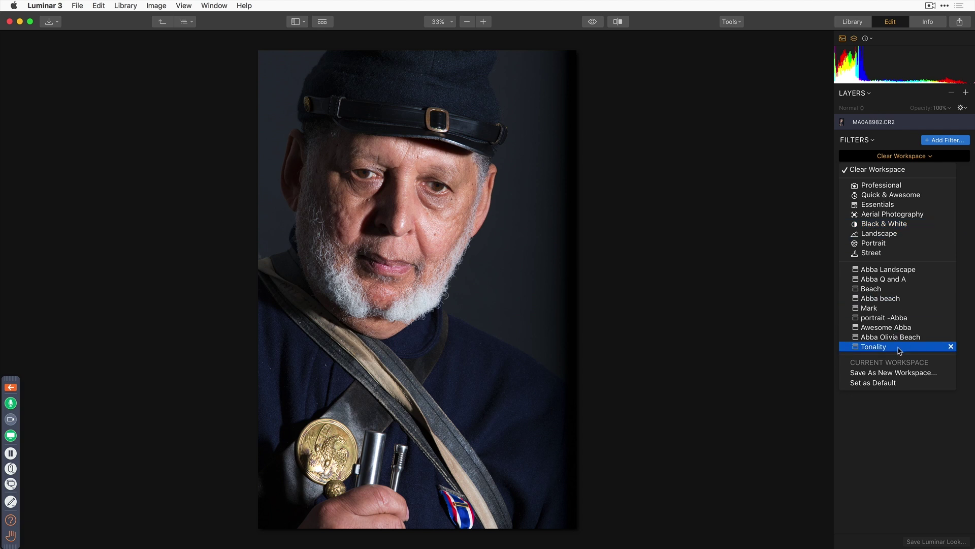
click(921, 228)
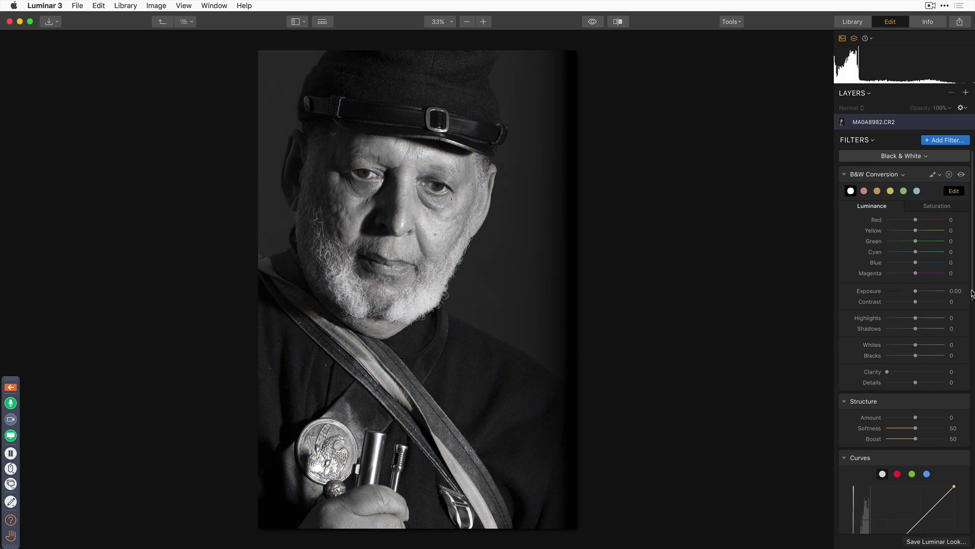
scroll(972, 381, down, 5)
drag(974, 389, 972, 525)
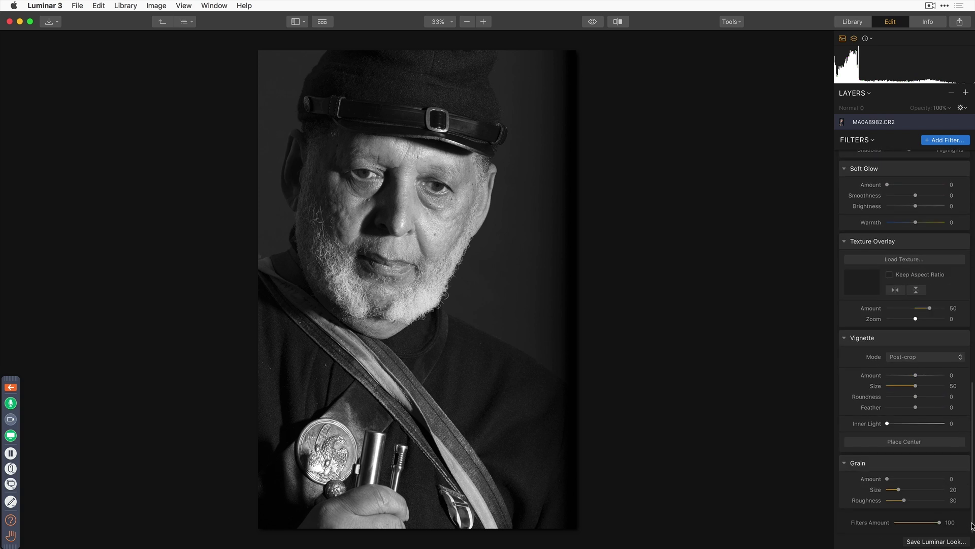
mouse_move(966, 547)
scroll(910, 345, up, 10)
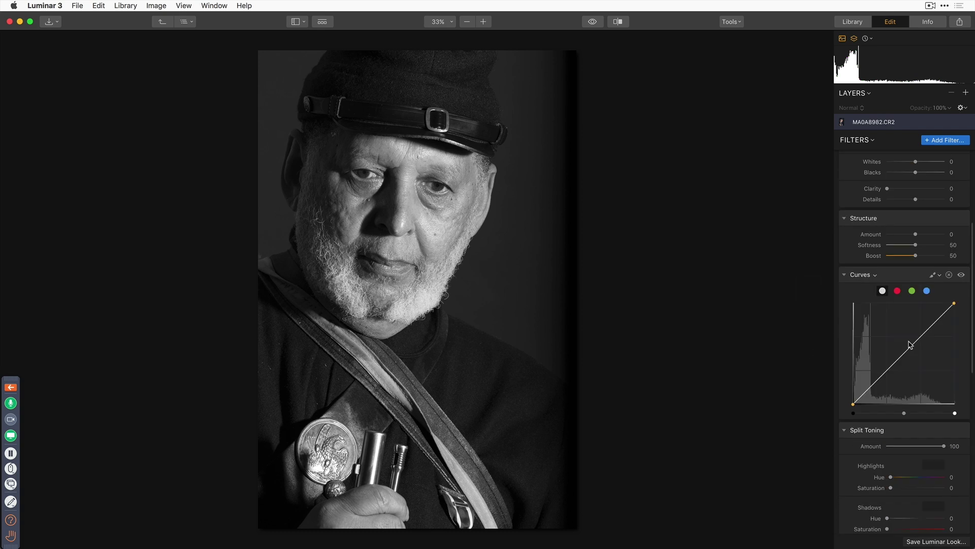
scroll(910, 345, up, 5)
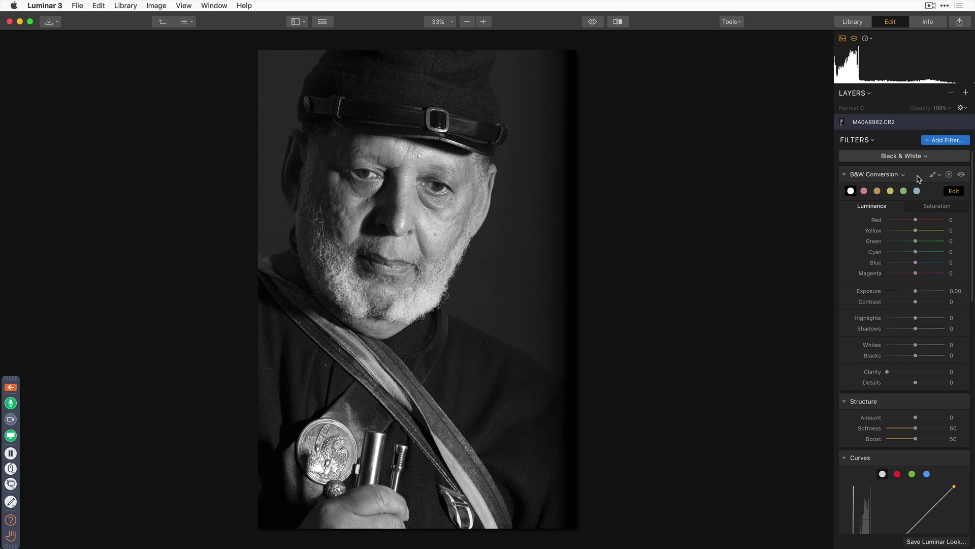
Step: Delete all filters of the Black & White workspace to restore the colour photo
click(872, 141)
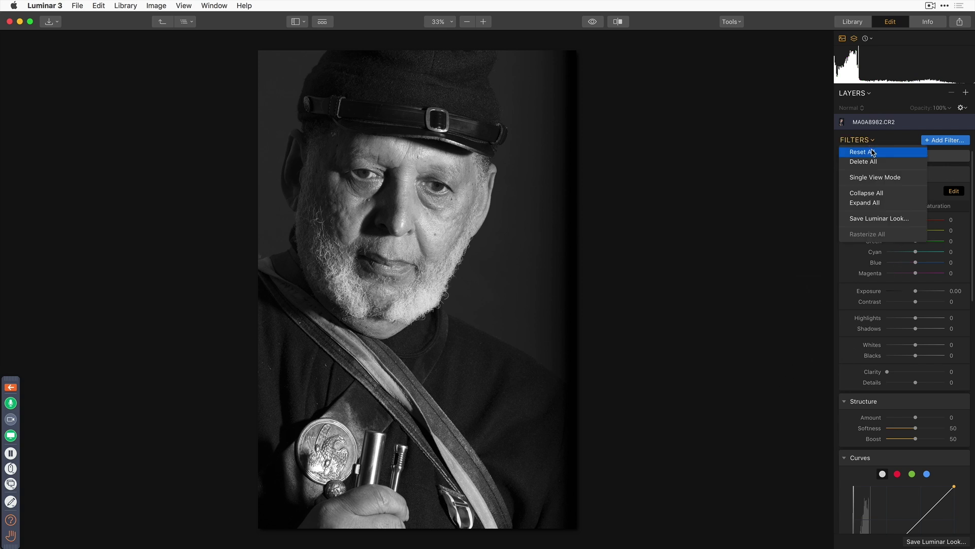
click(872, 161)
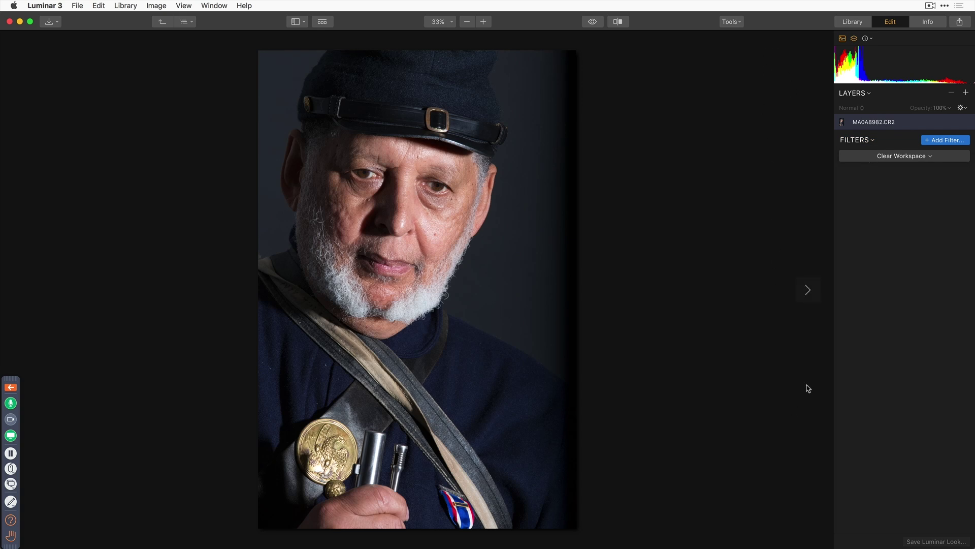
Step: Add the Saturation / Vibrance filter and set its saturation to -100
click(953, 143)
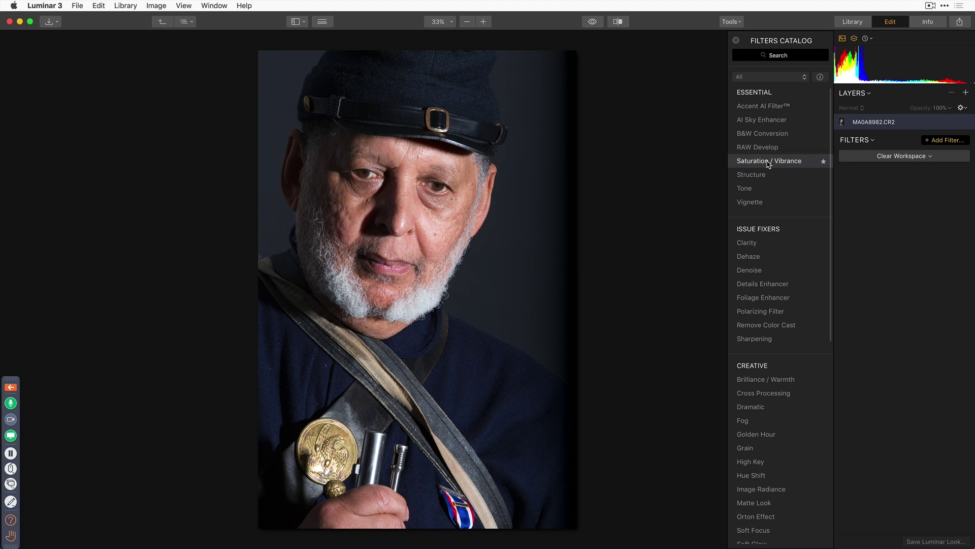
click(769, 162)
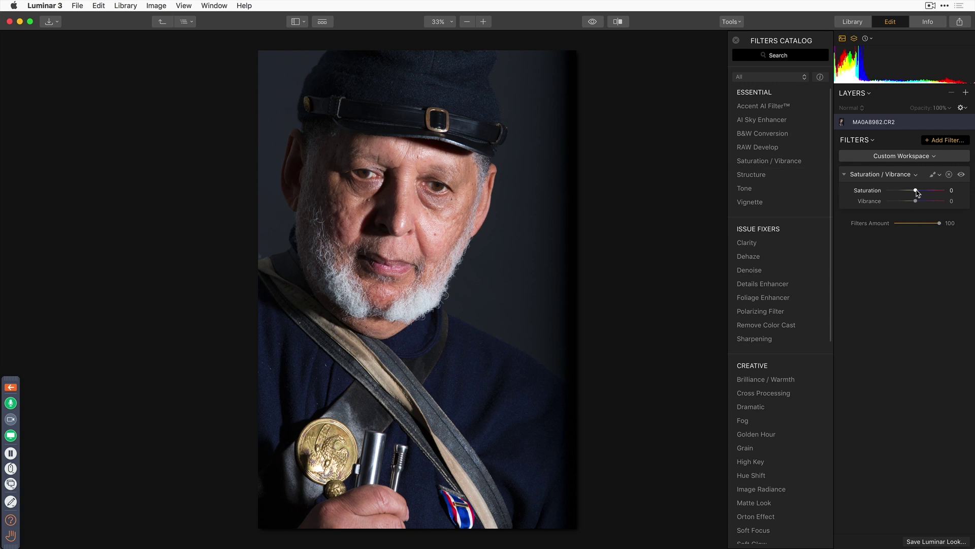
drag(916, 191, 887, 190)
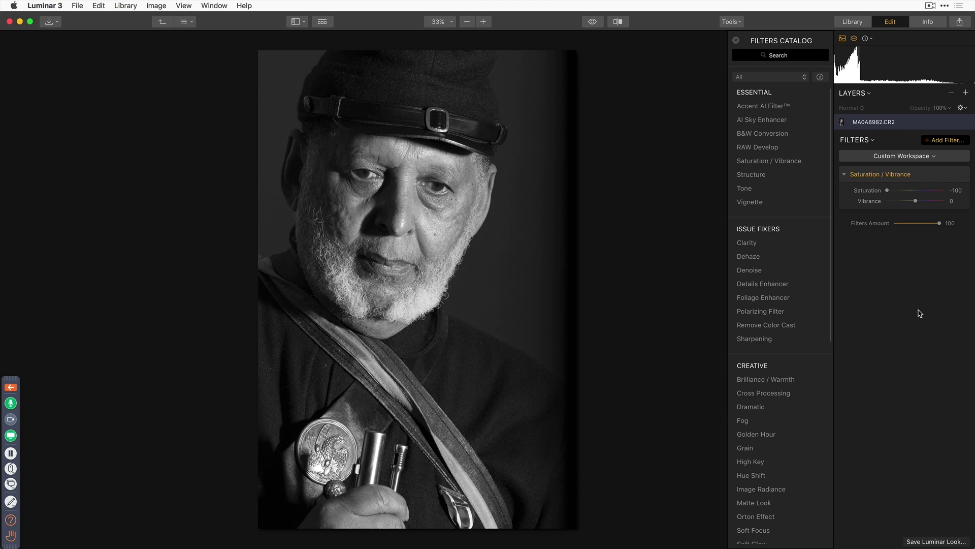
Step: Turn off the Saturation / Vibrance filter and add the B&W Conversion filter
mouse_move(960, 179)
click(962, 175)
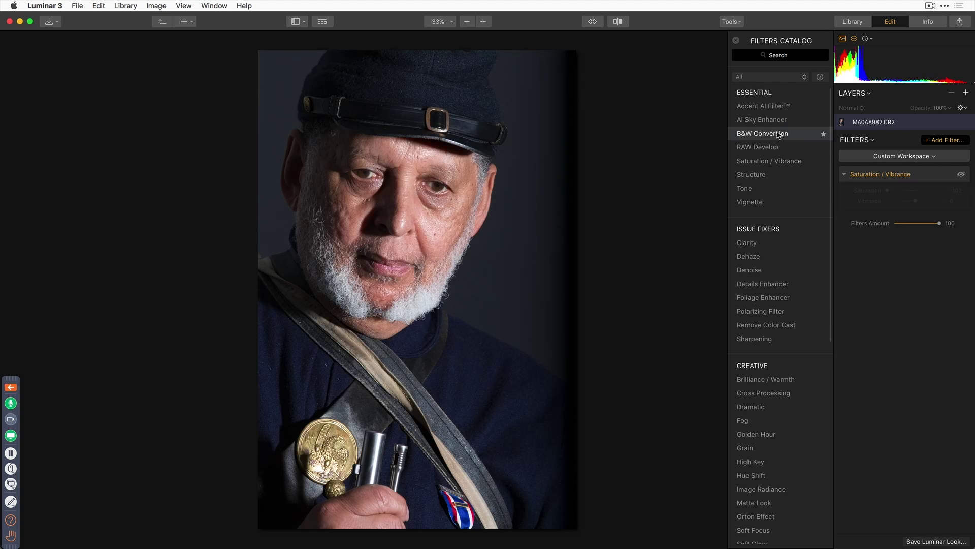
click(778, 136)
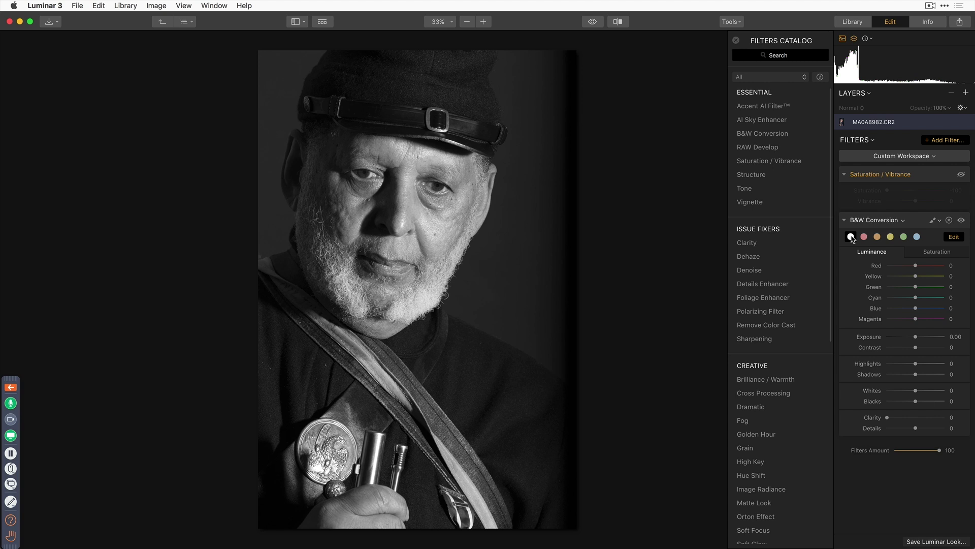
Step: Compare the B&W Conversion filter's red colour preset with the neutral white one
click(864, 237)
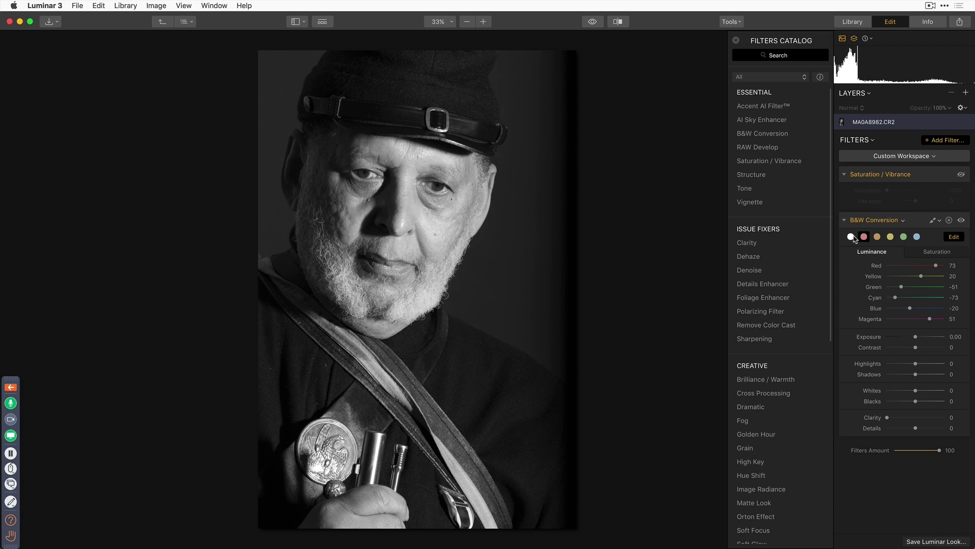
click(852, 237)
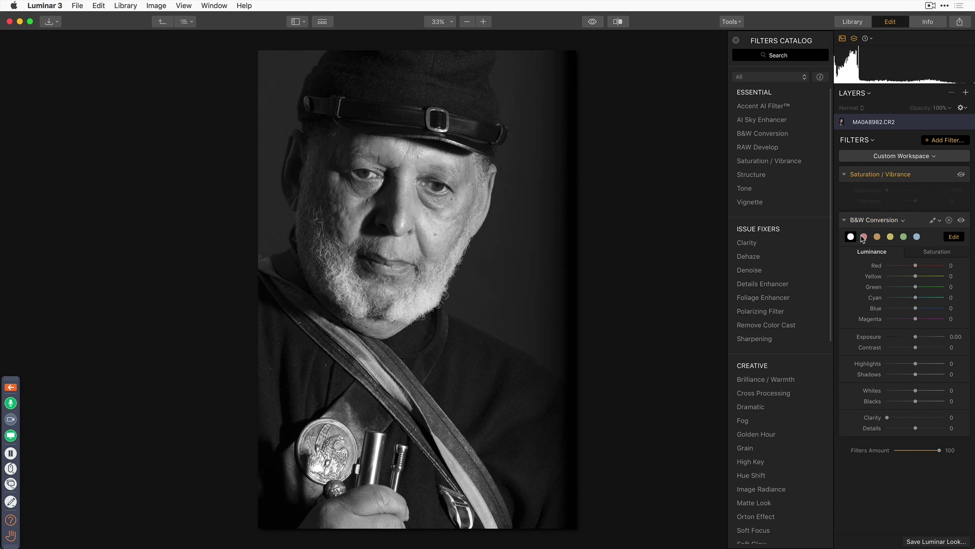
click(864, 240)
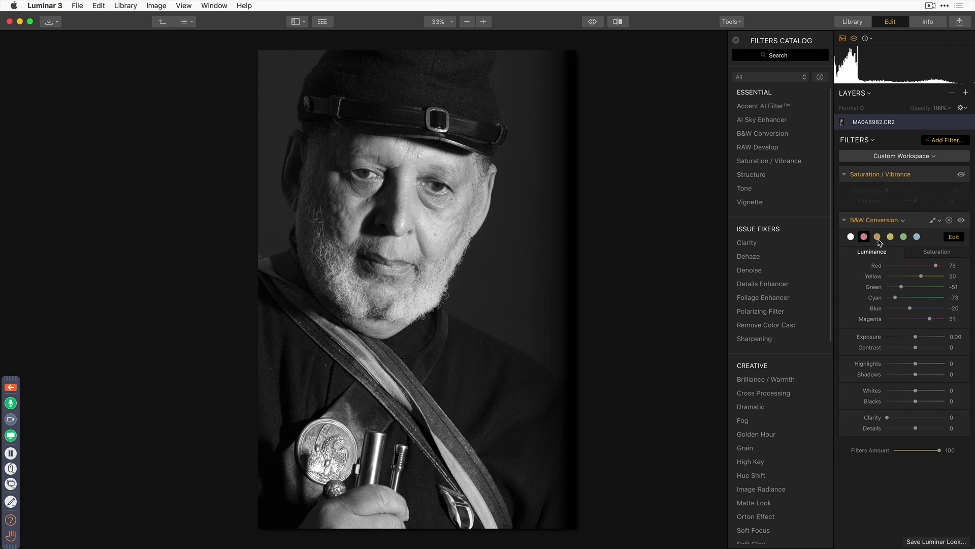
Step: Try the orange and yellow colour presets of the B&W Conversion filter
click(877, 237)
click(871, 236)
click(877, 238)
click(890, 237)
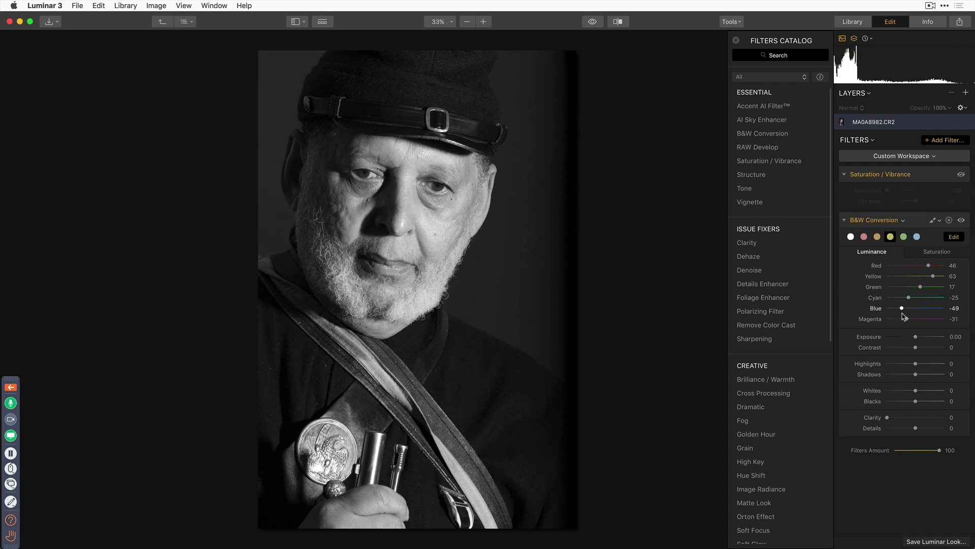
Step: Compare the B&W Conversion filter's green and red colour presets, ending on the green one
click(904, 237)
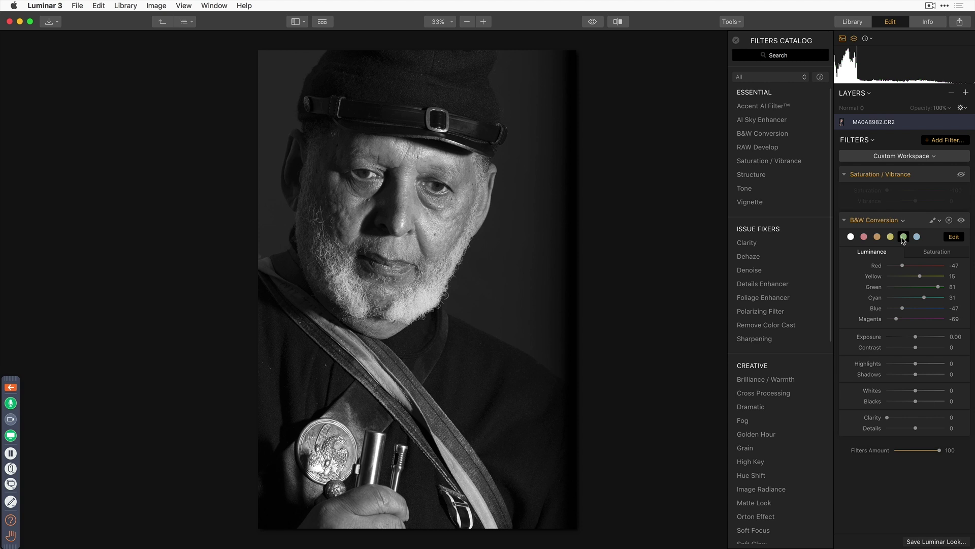
click(865, 237)
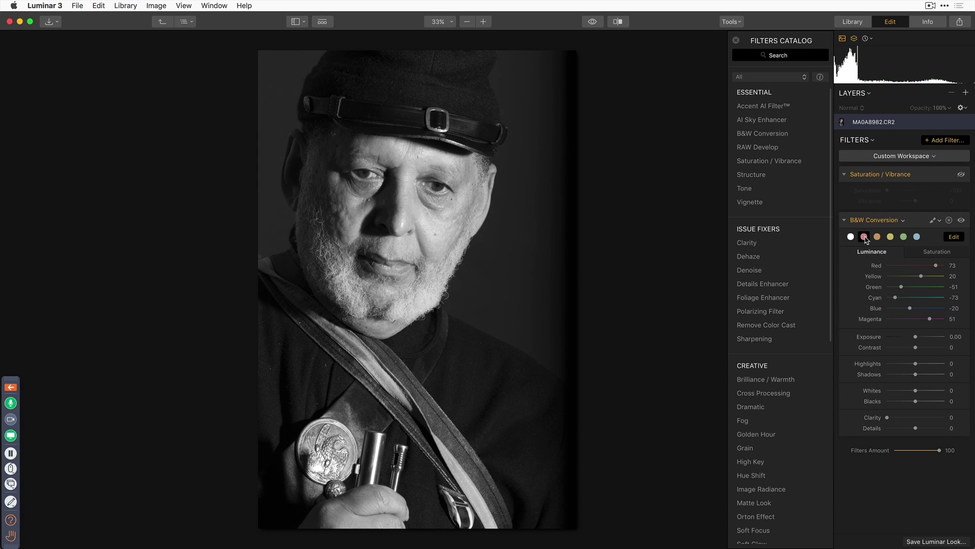
click(903, 237)
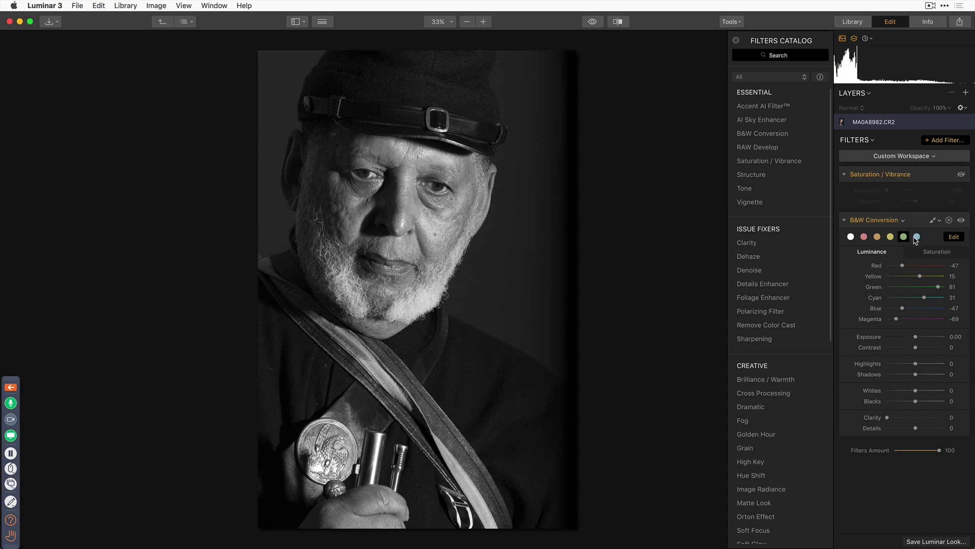
Step: Compare the B&W Conversion filter's blue, green and red colour presets, ending on the green one
click(918, 238)
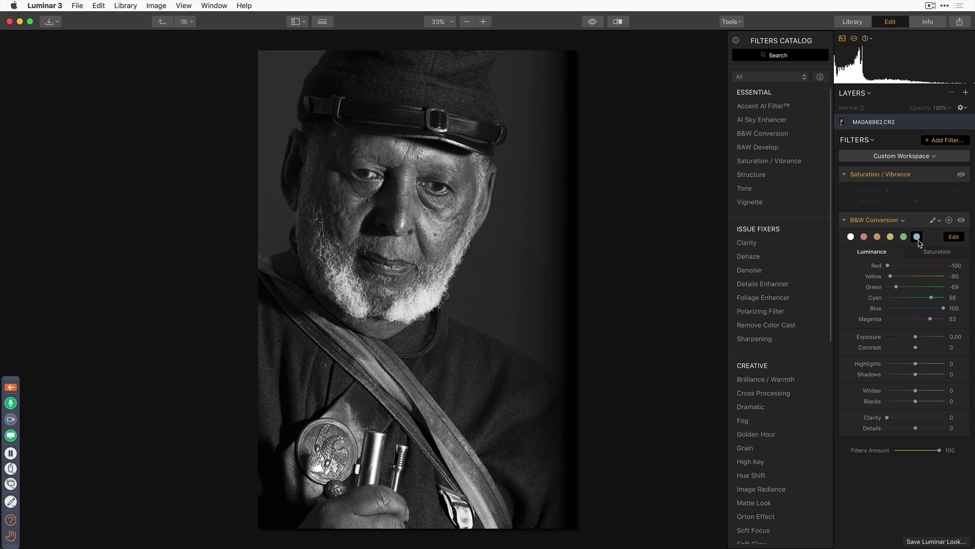
click(905, 238)
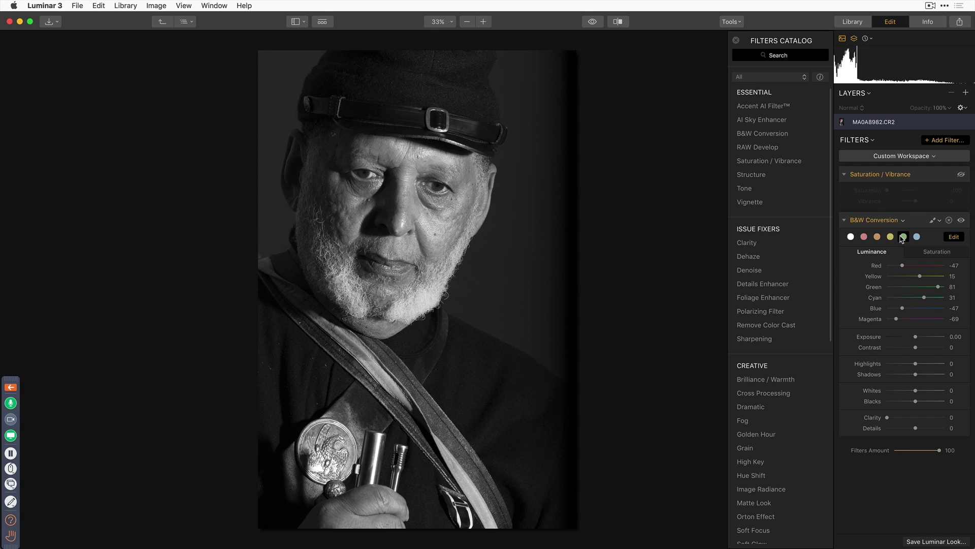
click(865, 238)
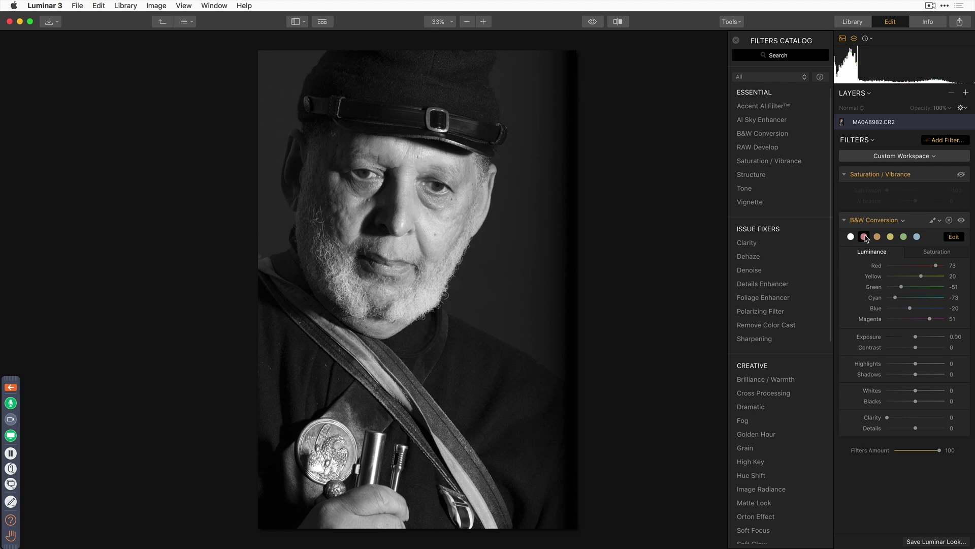
click(904, 238)
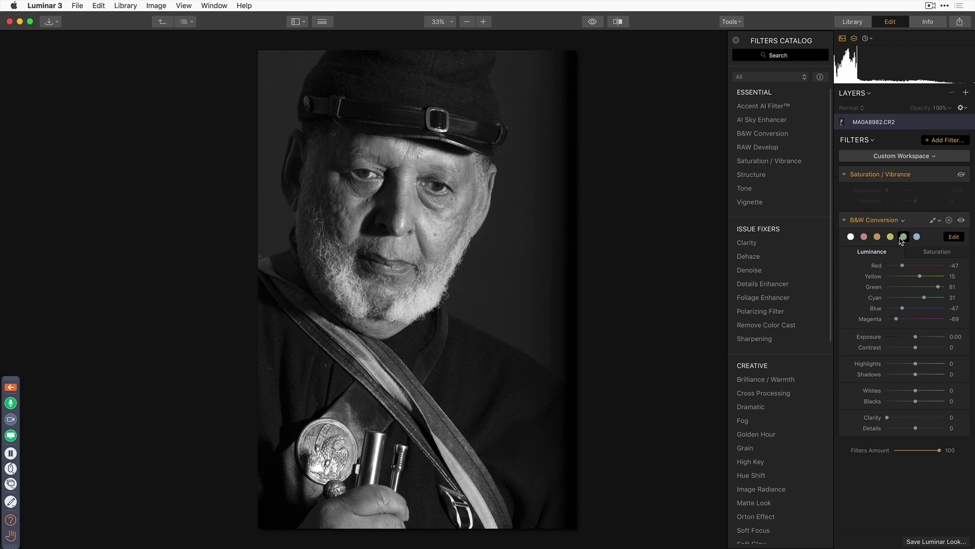
Step: Compare the colour original and the Saturation / Vibrance desaturation with the B&W Conversion filter, leaving only B&W Conversion on
click(961, 220)
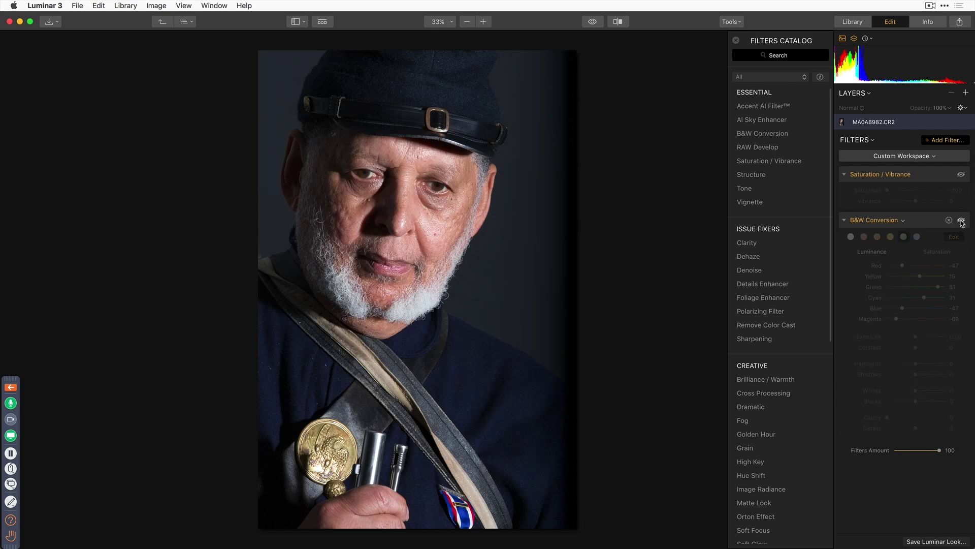
click(961, 175)
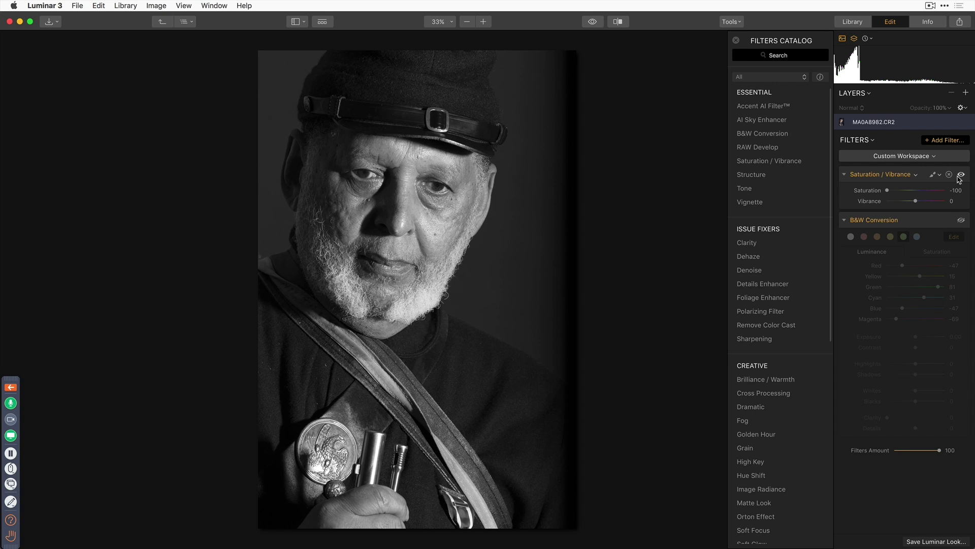
click(961, 175)
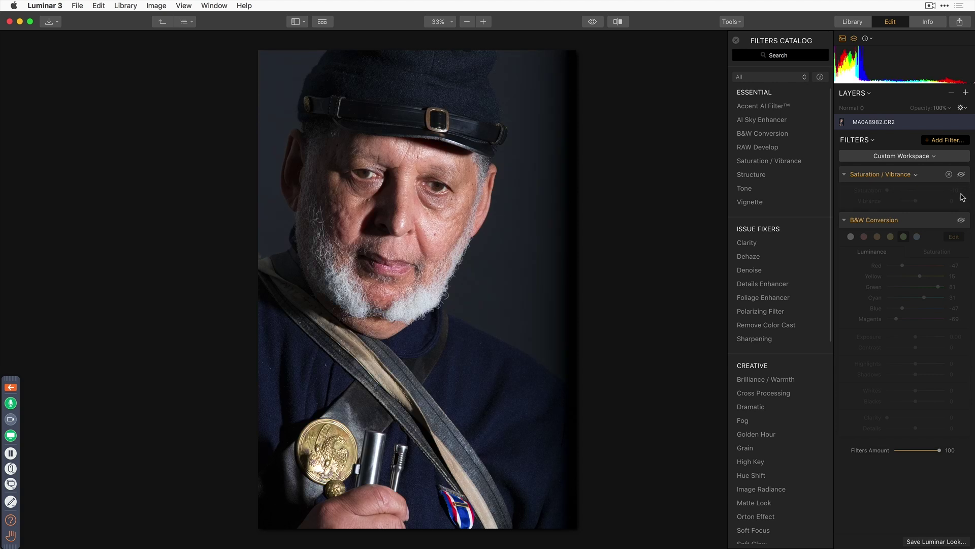
click(961, 220)
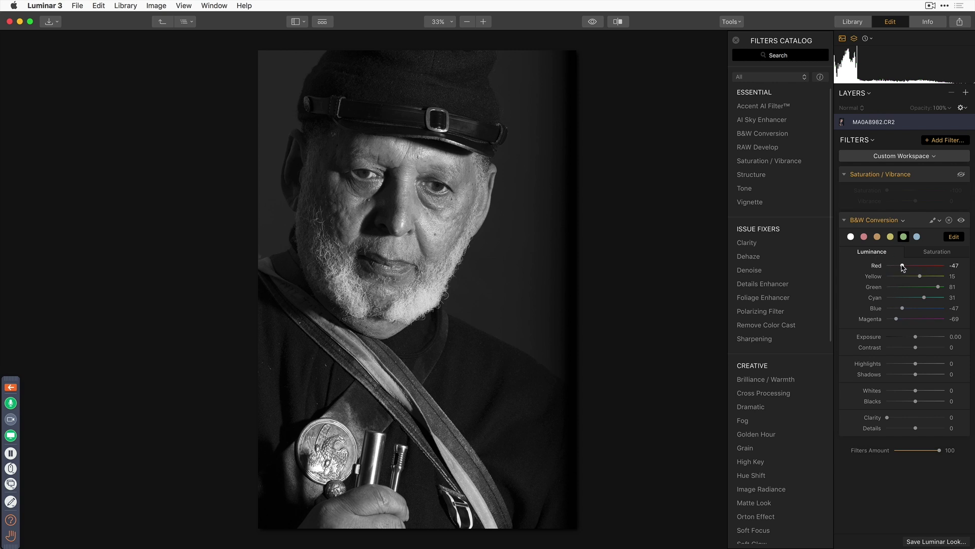
Step: Set the B&W Conversion luminance to Red -81, Yellow 10, Cyan 24 and Blue -52, and compare it with the colour original
drag(903, 267, 900, 308)
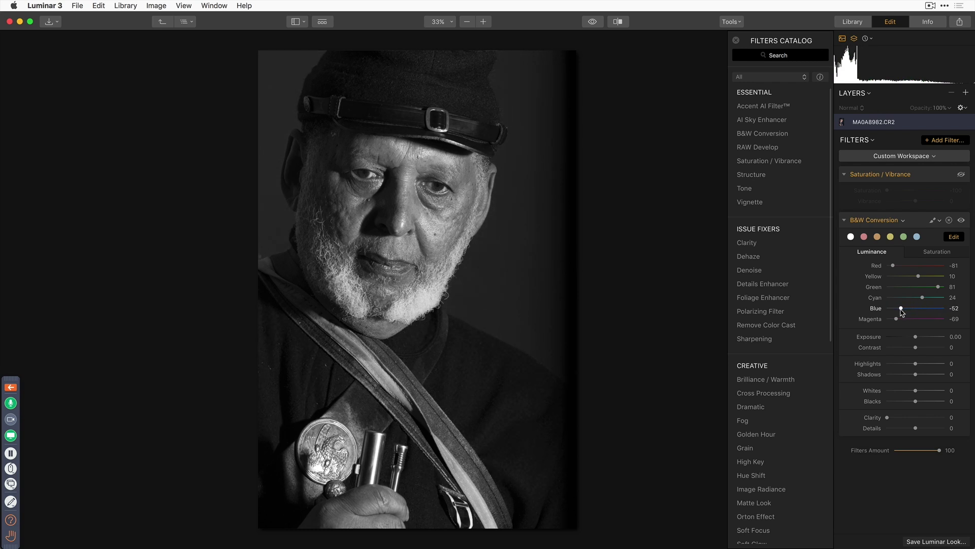
click(961, 220)
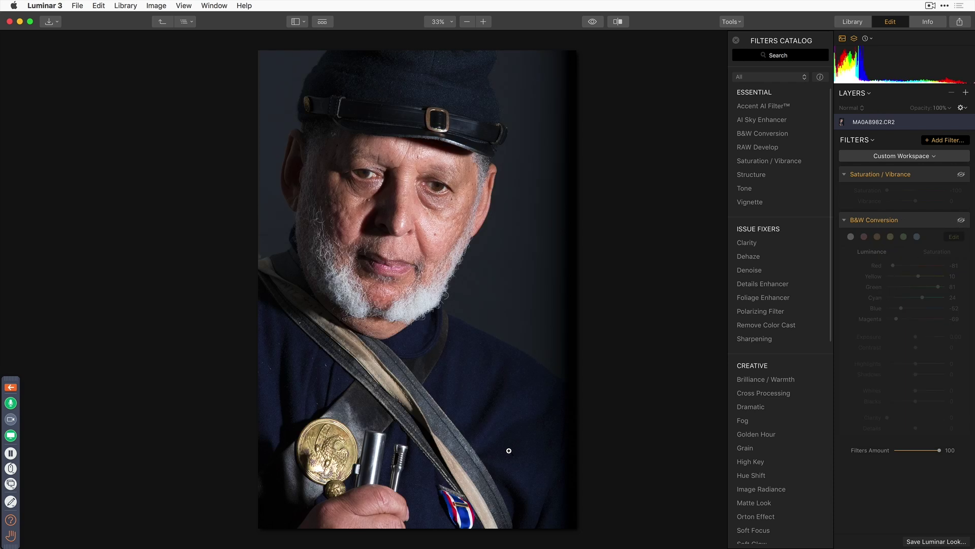
click(962, 221)
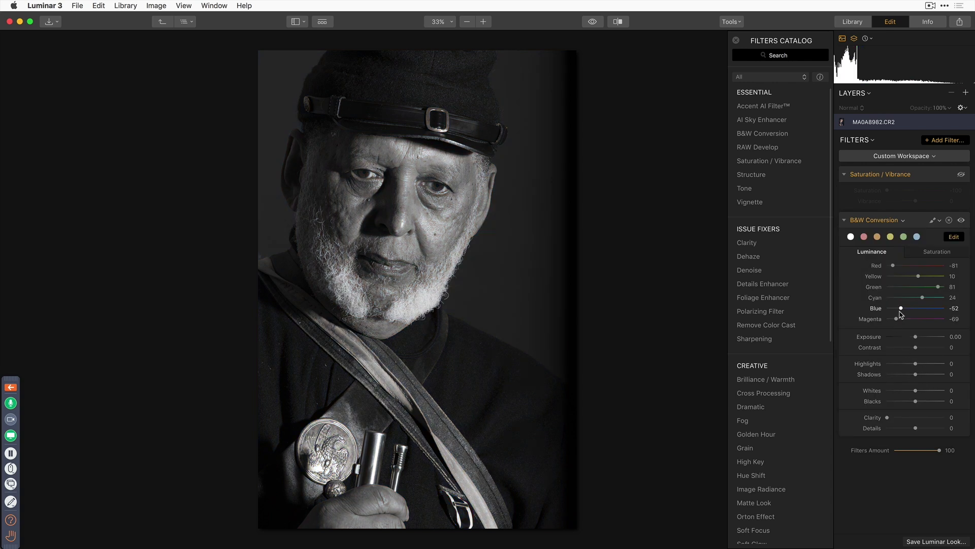
Step: Try lighter and darker blue luminance in the B&W Conversion filter, settling on Blue 40 and Magenta -36
drag(902, 309, 930, 309)
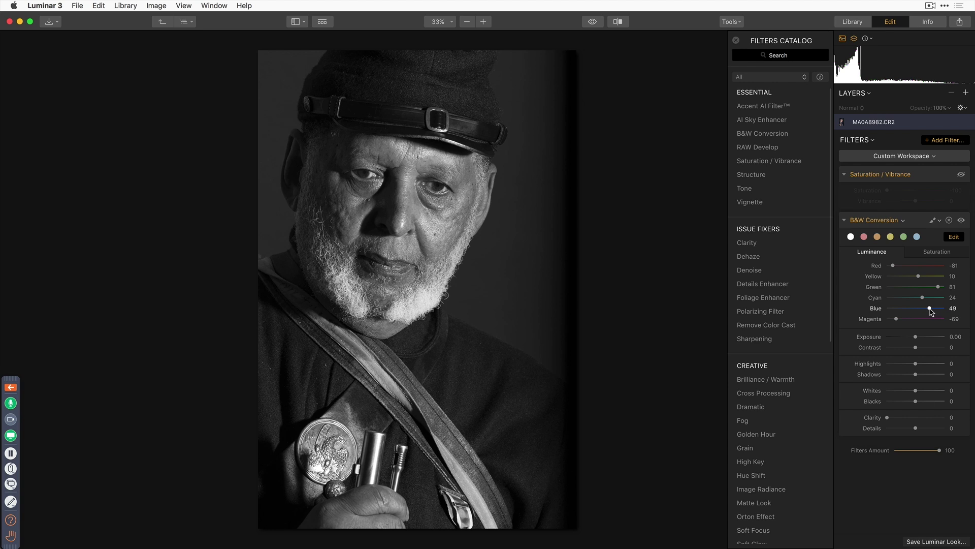
drag(932, 311, 887, 315)
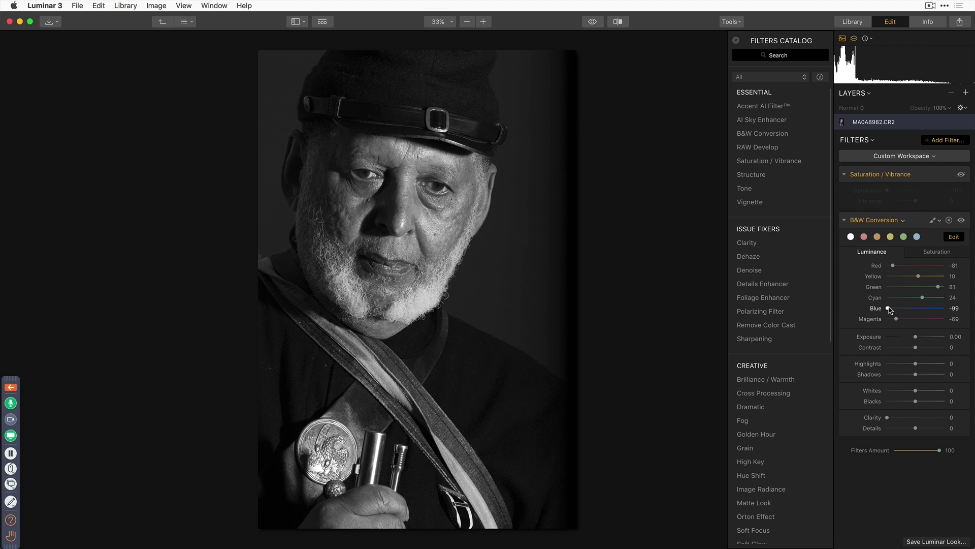
drag(889, 308, 928, 308)
click(897, 319)
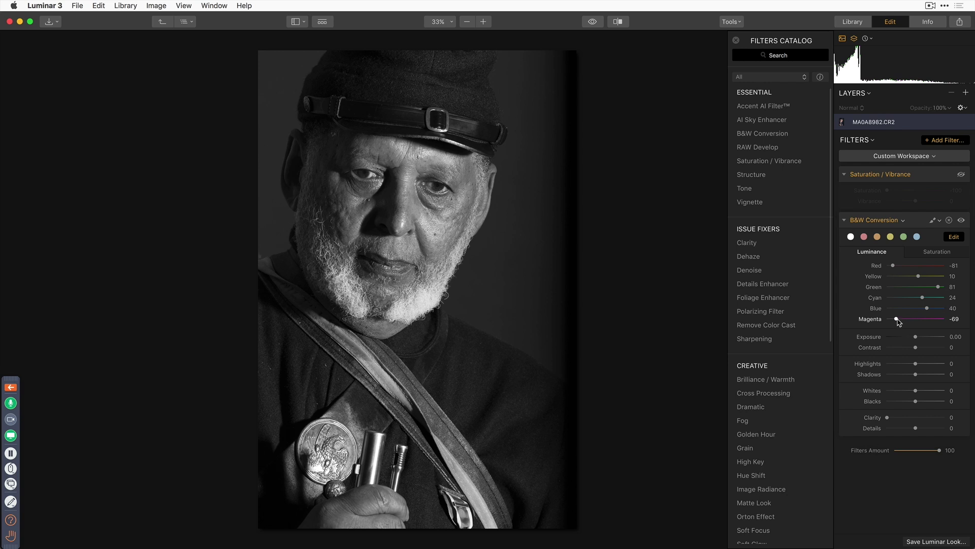
mouse_move(899, 332)
mouse_down()
mouse_move(942, 329)
mouse_move(907, 332)
mouse_up()
Step: Set the B&W Conversion filter's Exposure to 0.03, Highlights to -47, Shadows to 14 and Clarity to 41
drag(917, 340, 917, 339)
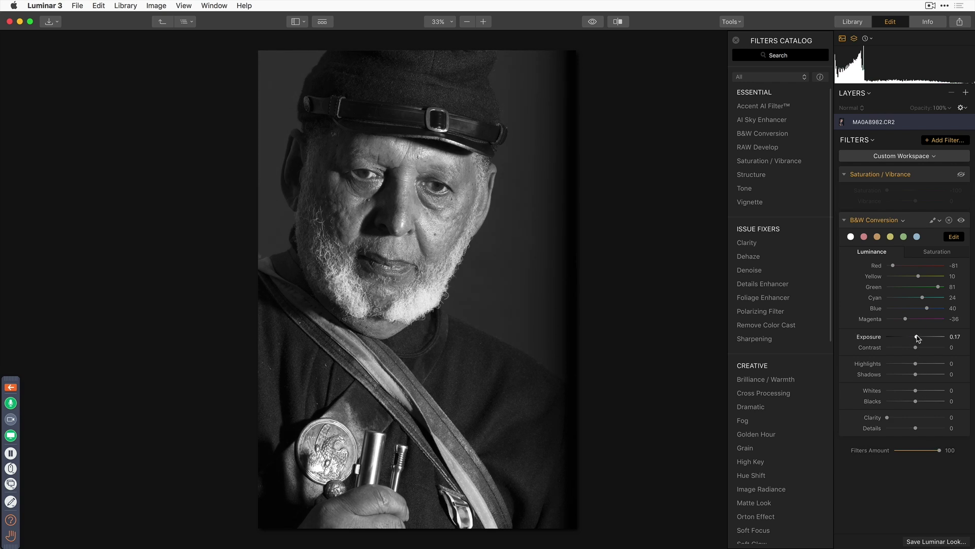
drag(917, 375, 902, 364)
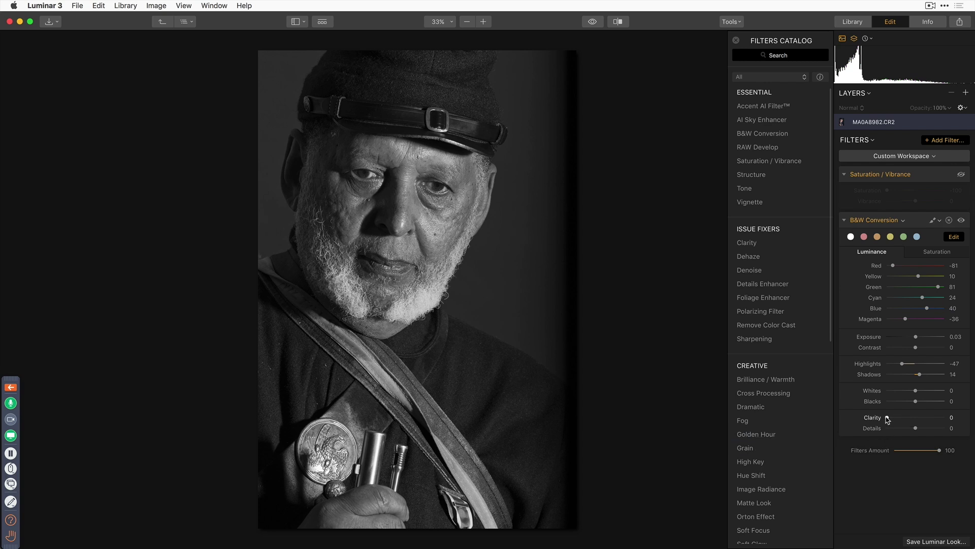
drag(887, 419, 910, 416)
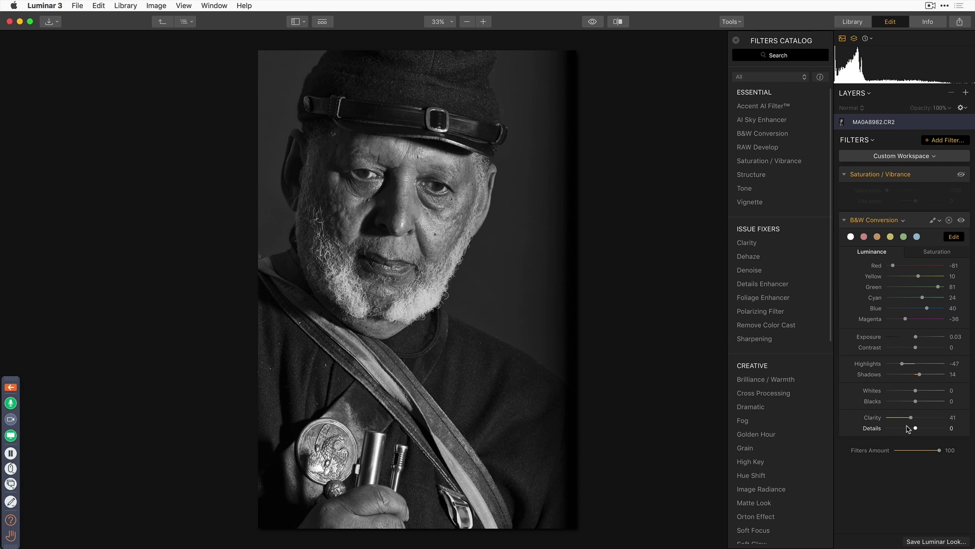
Step: Try the B&W Conversion filter's Details at 100 and -87, and reset it to 0
drag(915, 428, 951, 430)
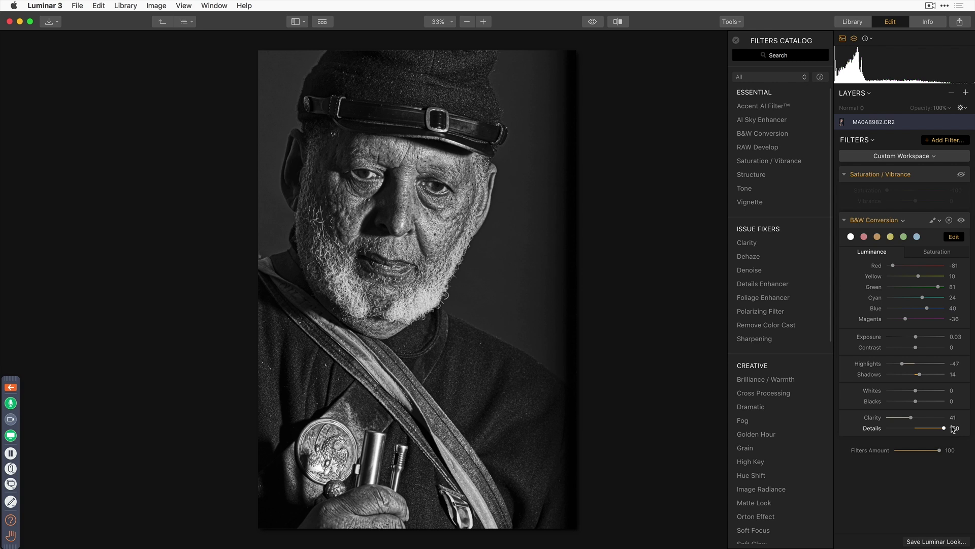
drag(953, 430, 890, 432)
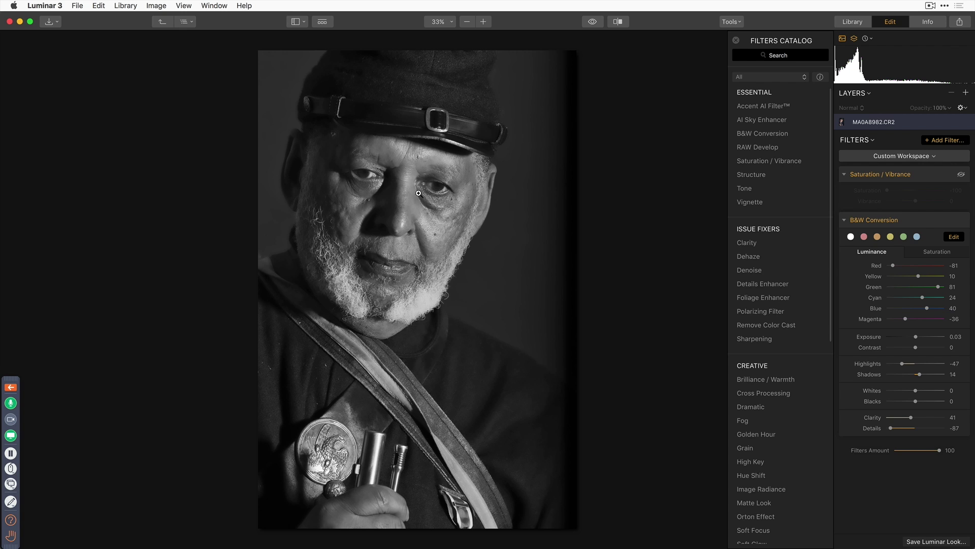
double_click(891, 428)
Step: View the B&W Conversion filter's luminance and saturation settings and compare the portrait with the filter off and on
click(938, 255)
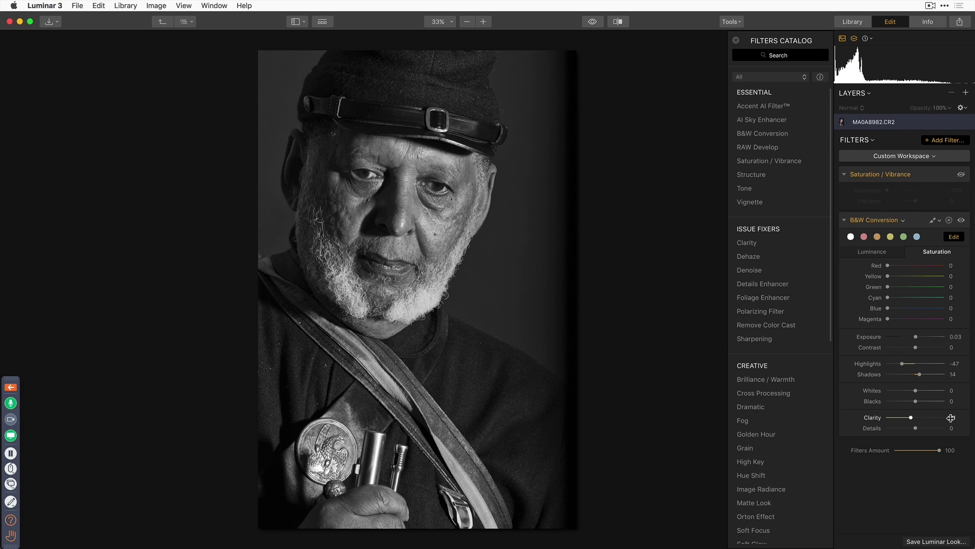
click(880, 252)
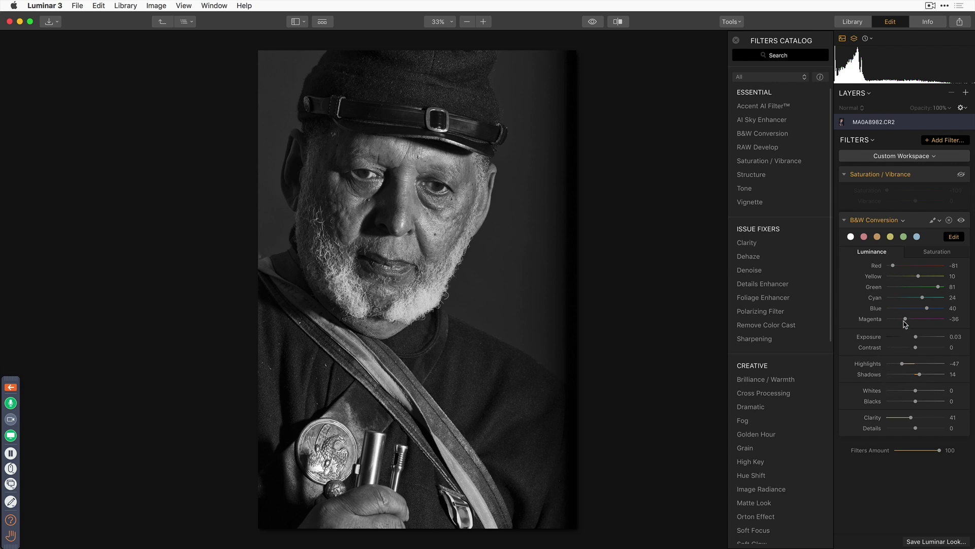
click(934, 256)
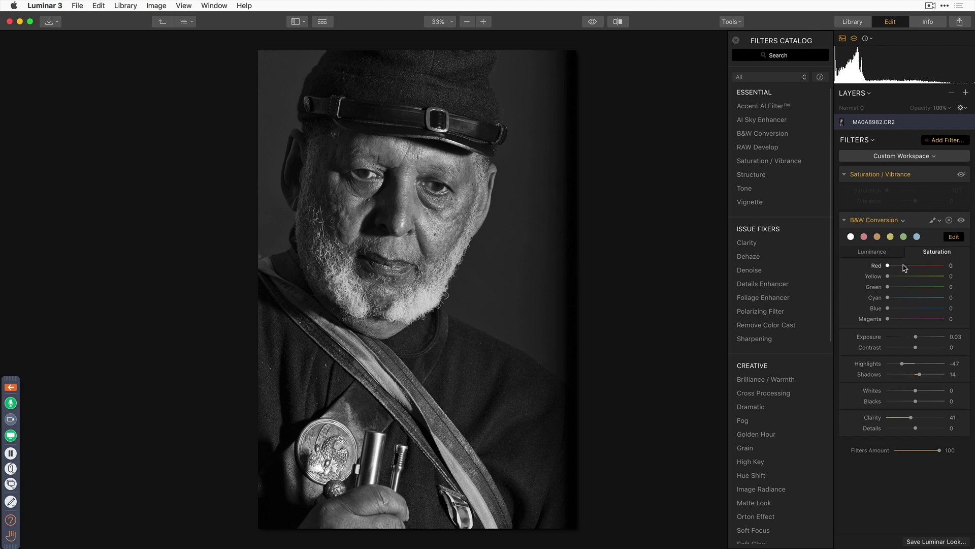
click(961, 220)
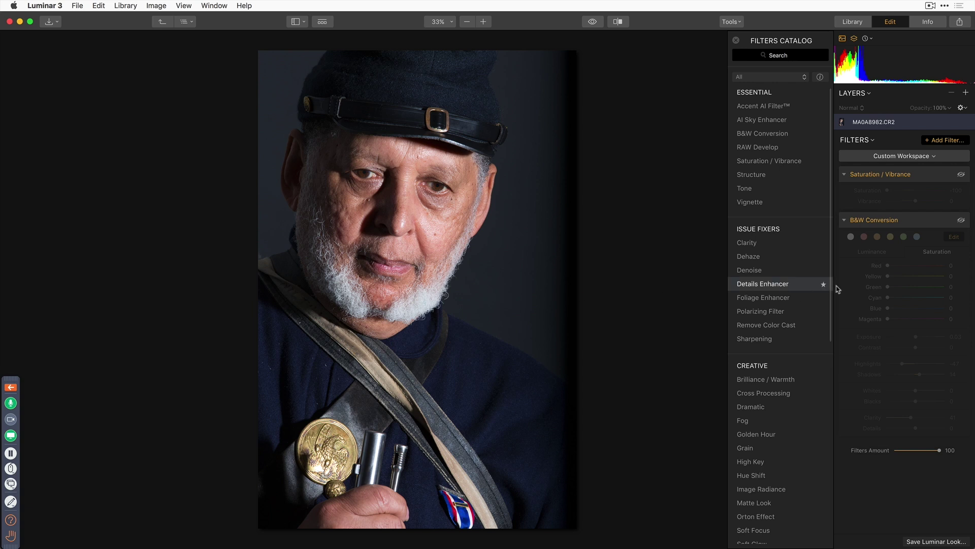
click(961, 222)
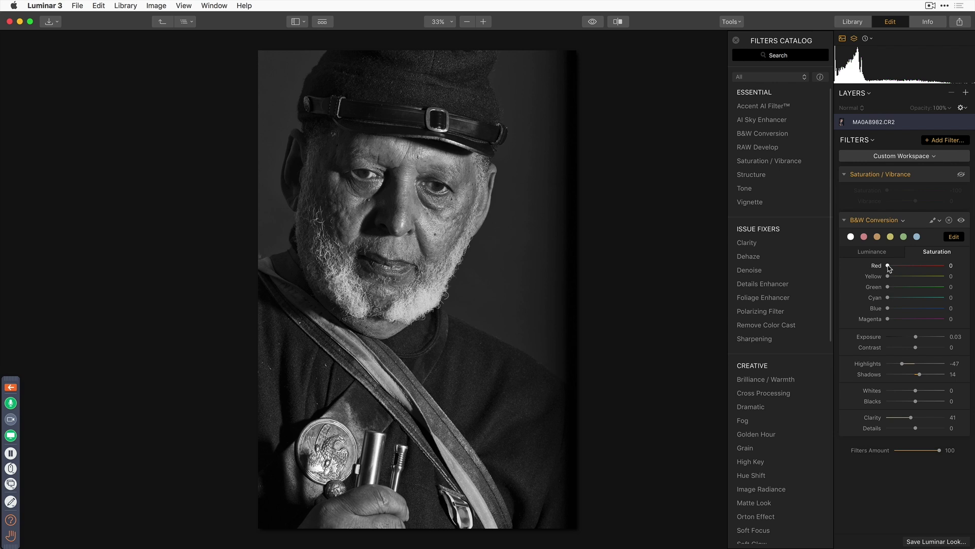
Step: Set the B&W Conversion saturation to Red 12 and Blue 0, and compare the result with the original photo
mouse_move(888, 266)
mouse_down()
mouse_move(910, 266)
mouse_move(895, 265)
mouse_up()
mouse_move(899, 266)
mouse_down()
mouse_move(881, 272)
mouse_move(937, 273)
mouse_move(881, 273)
mouse_move(891, 265)
mouse_up()
mouse_move(888, 309)
mouse_down()
mouse_move(927, 304)
mouse_move(883, 314)
mouse_move(894, 311)
mouse_up()
drag(894, 311, 883, 312)
click(594, 23)
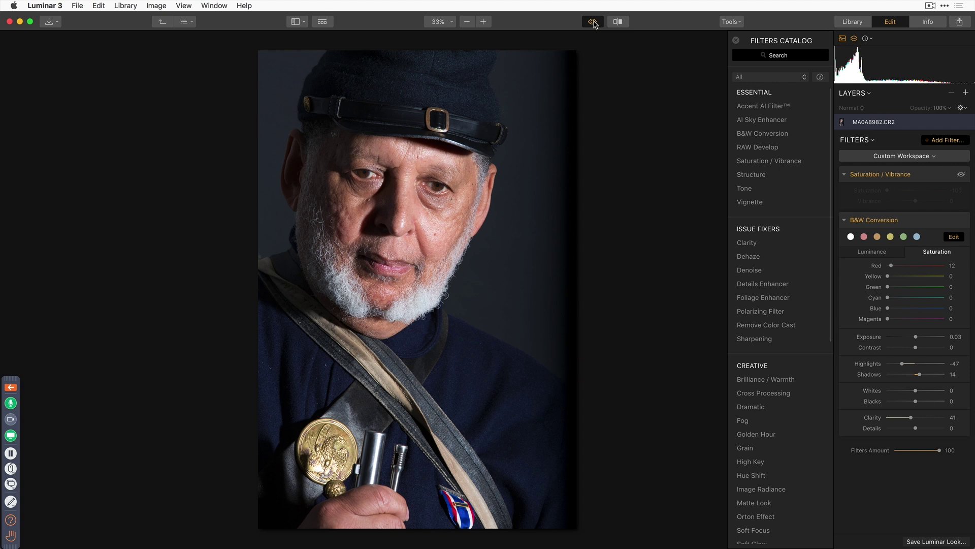
click(595, 24)
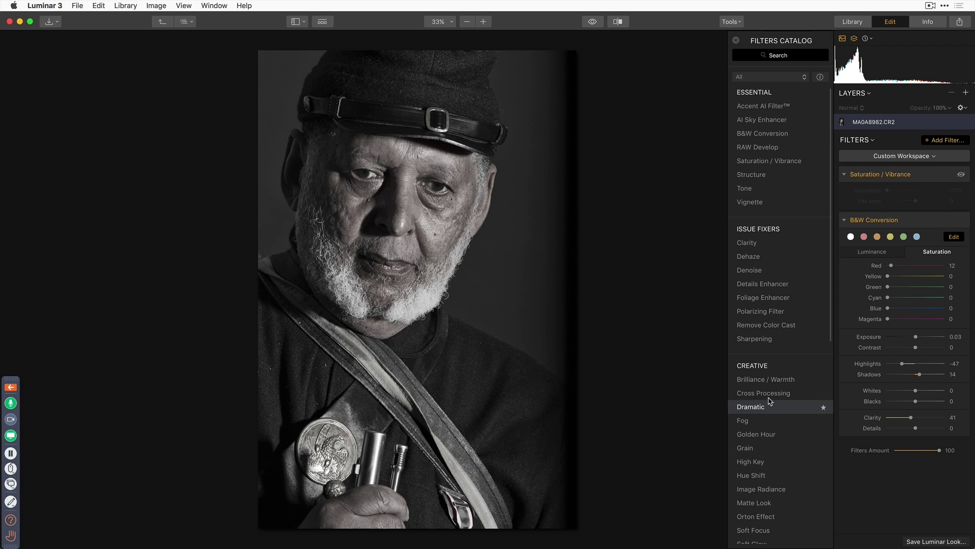
Step: Search the filters catalog for "grain" and add the Grain filter
click(780, 56)
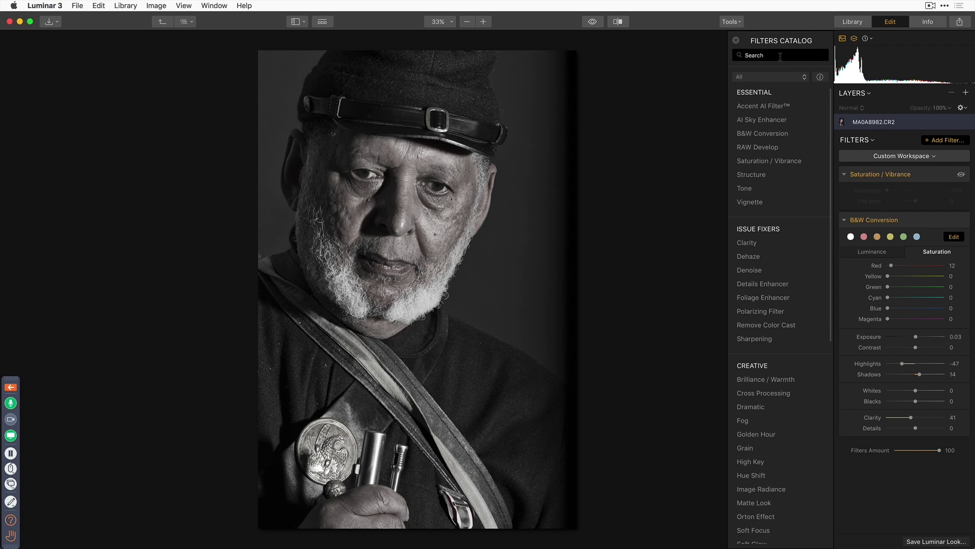
text(grain)
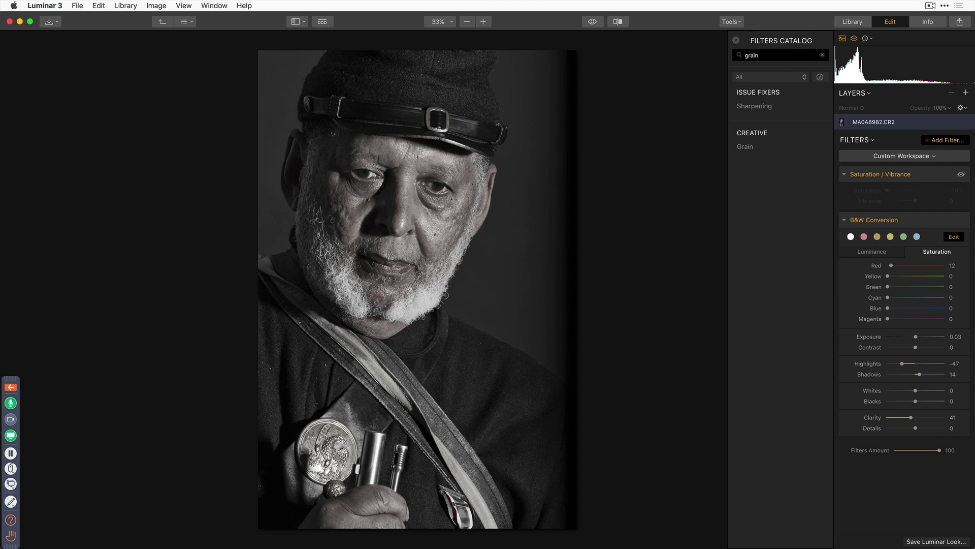
click(752, 151)
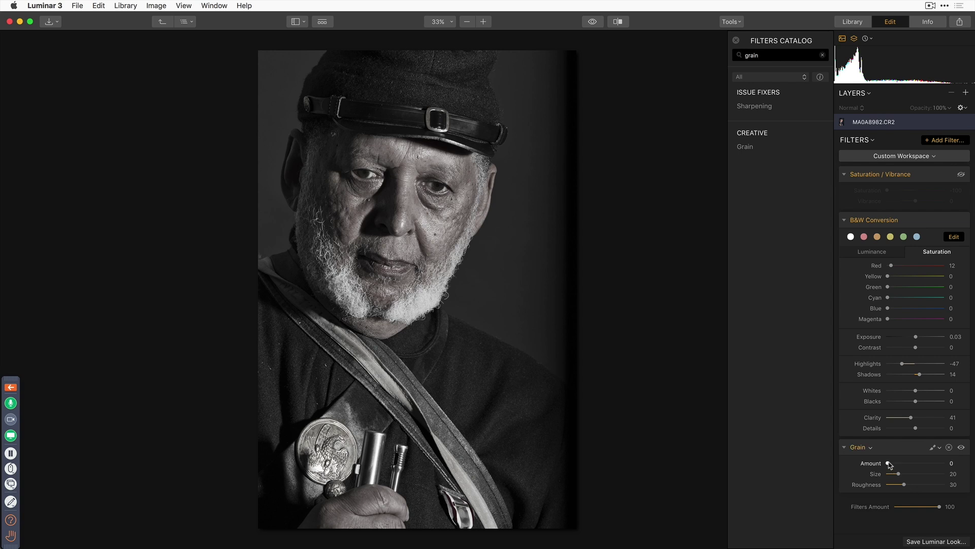
Step: Set the Grain filter's Amount to 25, Size to 48 and Roughness to 55
drag(889, 464, 916, 463)
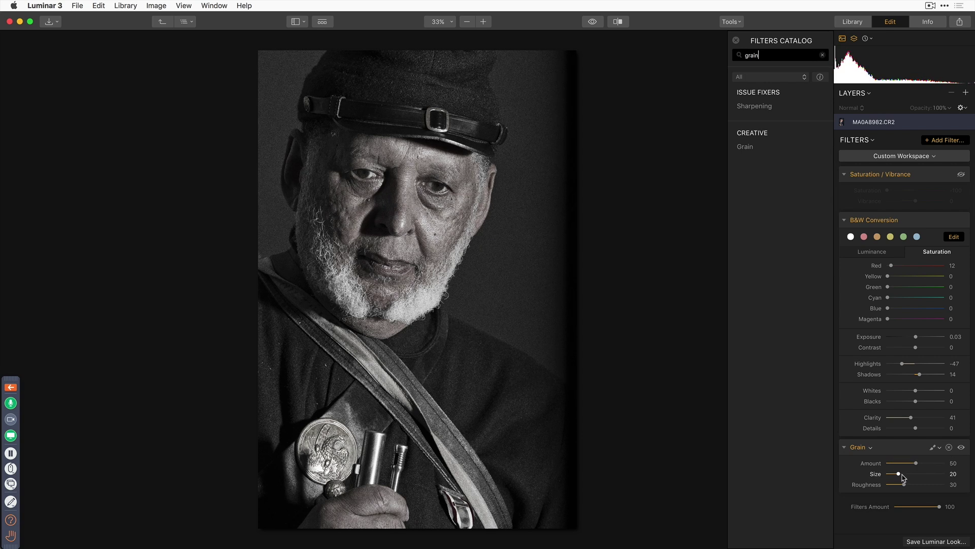
mouse_move(899, 474)
mouse_down()
mouse_move(924, 474)
mouse_move(890, 481)
mouse_up()
drag(916, 463, 903, 472)
drag(904, 486, 905, 465)
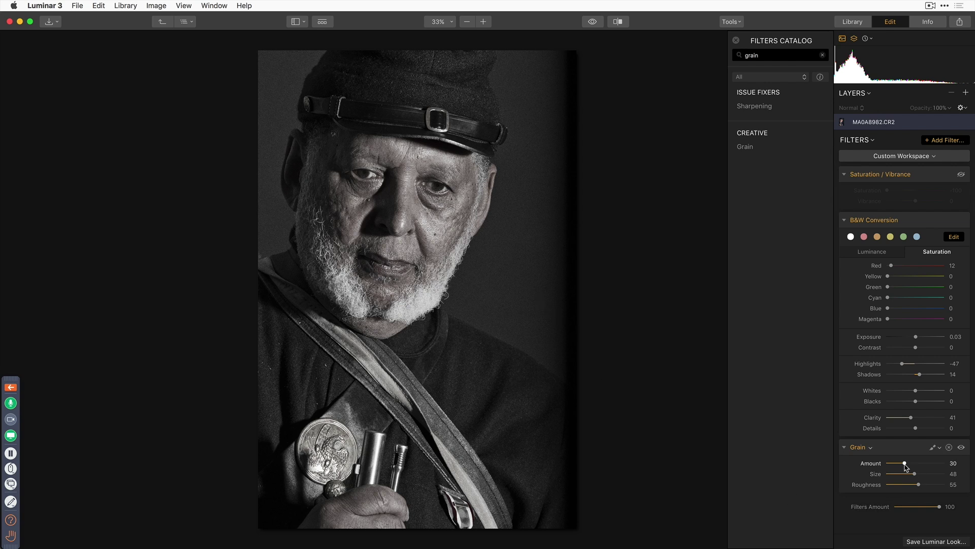
drag(904, 464, 901, 466)
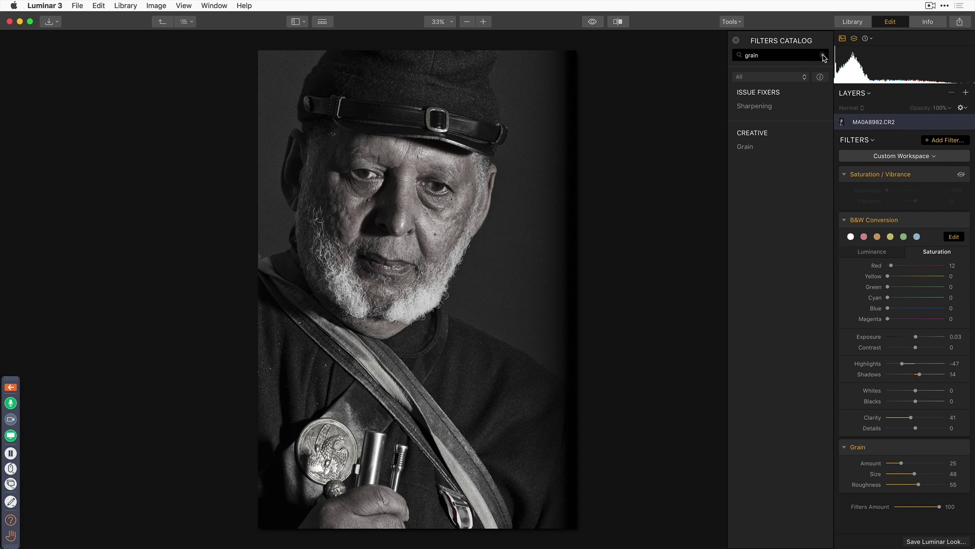
Step: Search the filters catalog for "tint" and add the Hue Shift filter
click(824, 56)
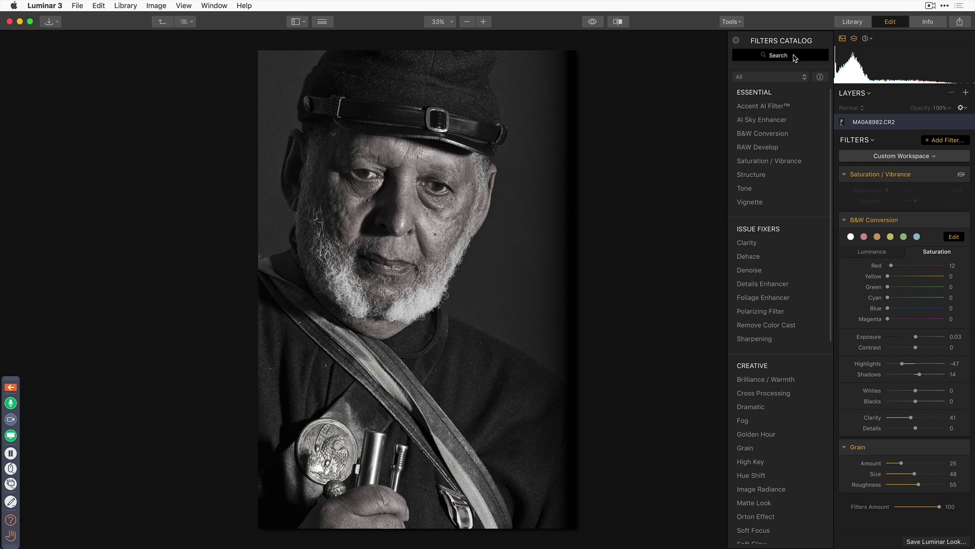
click(794, 55)
text(tint)
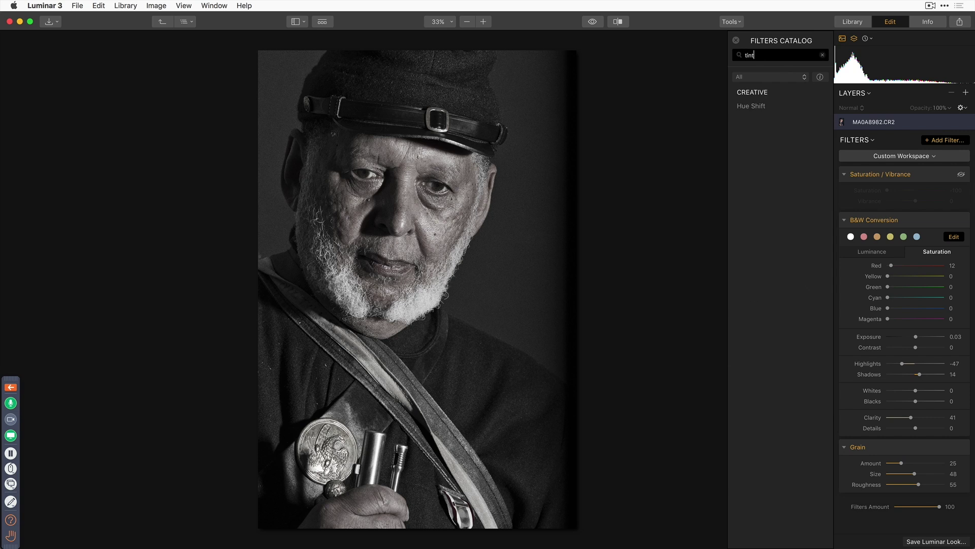
click(771, 108)
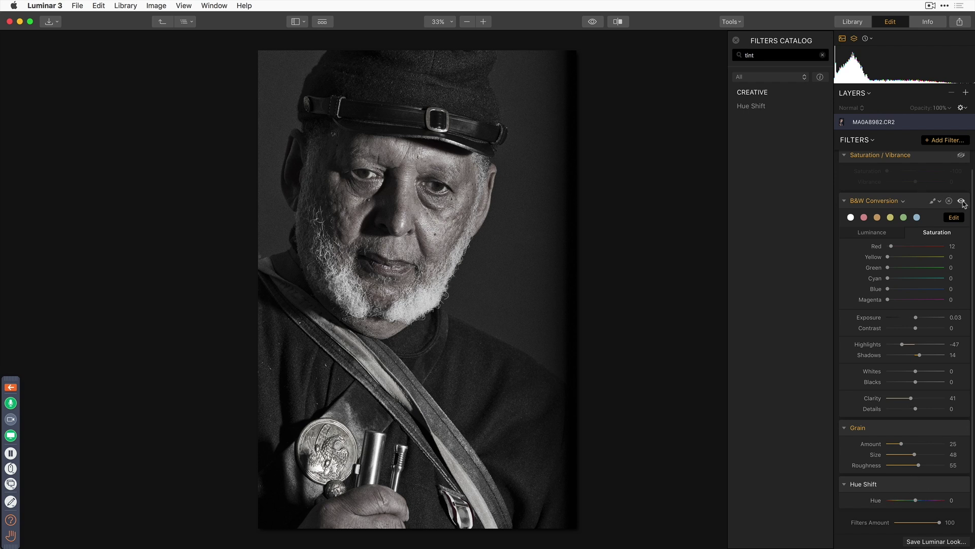
Step: Hide the B&W Conversion filter, try a Hue of -21 in Hue Shift on the colour photo, and show B&W Conversion again
click(961, 201)
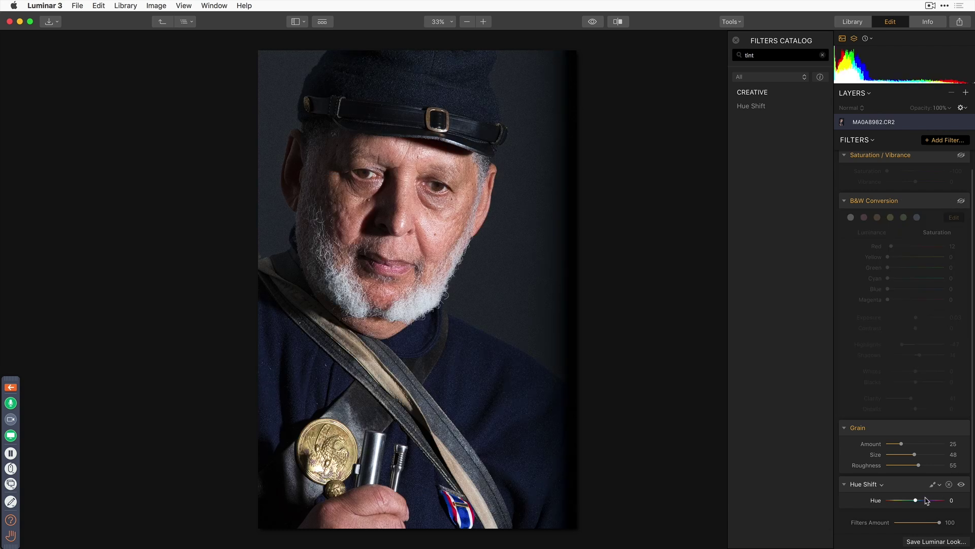
mouse_move(916, 501)
mouse_down()
mouse_move(942, 501)
mouse_move(911, 500)
mouse_up()
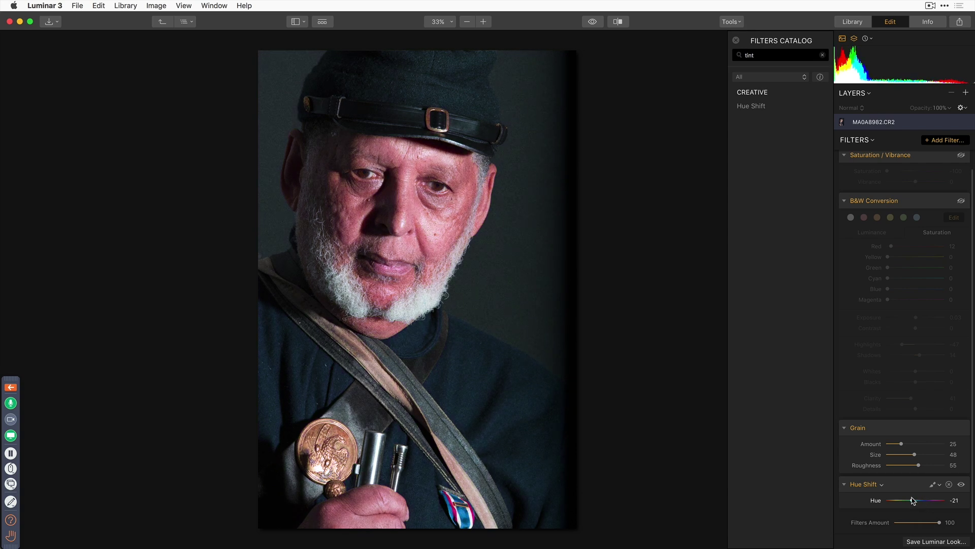
click(961, 201)
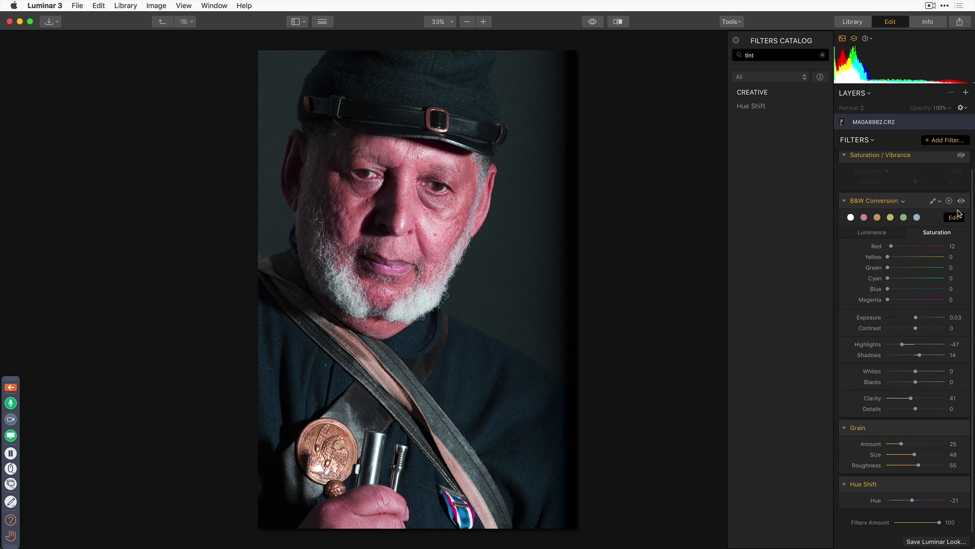
Step: Try Hue values of -159 and 6 on the black-and-white photo, and delete the Hue Shift filter
drag(912, 500, 890, 507)
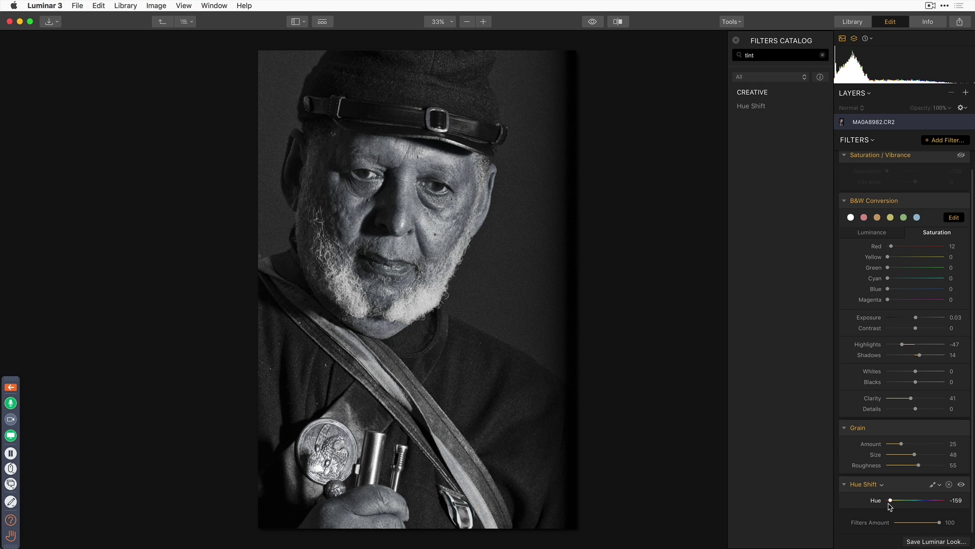
click(961, 484)
click(962, 484)
mouse_move(912, 501)
mouse_down()
mouse_move(941, 501)
mouse_move(892, 503)
mouse_move(925, 507)
mouse_up()
click(949, 485)
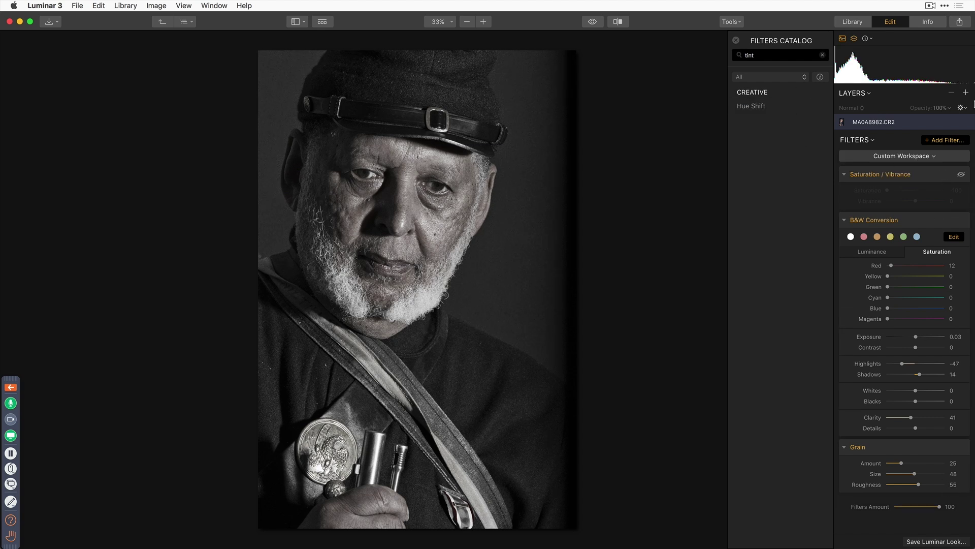
Step: Clear the filters catalog search and browse the full list down to the Creative and Professional filters
click(822, 55)
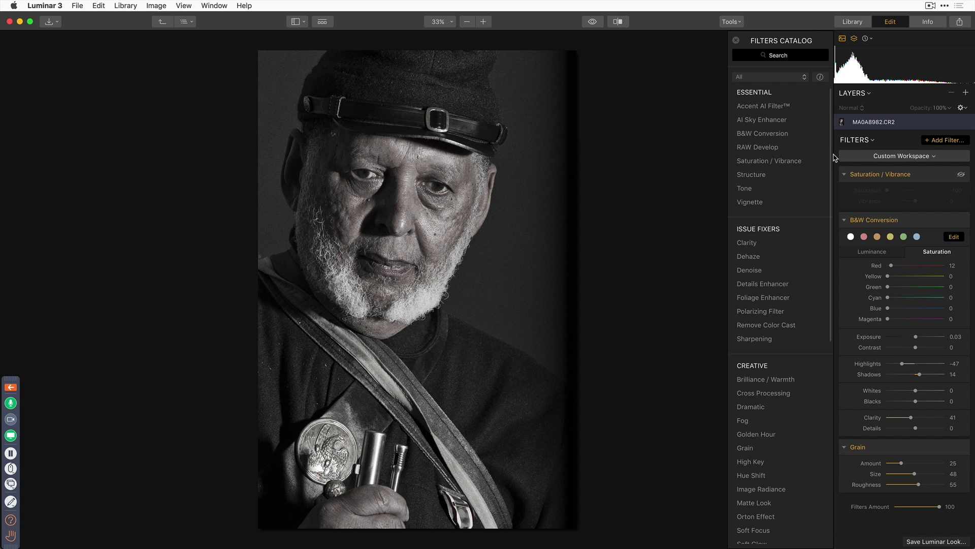
scroll(826, 203, down, 5)
scroll(826, 222, down, 6)
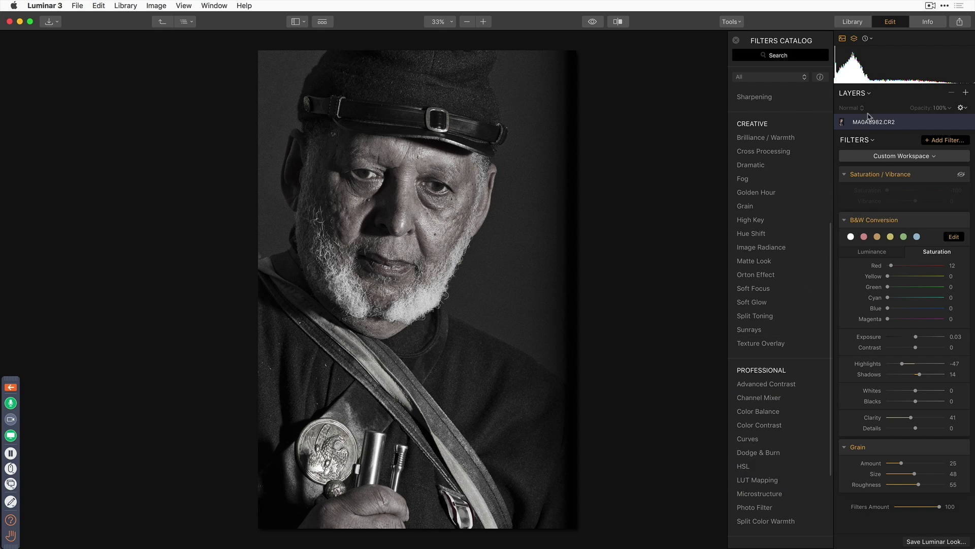
Step: Preview an earlier Luminar Look B&W Conversion state in the edit history, and return to the Hue Shift: Deleted state
click(871, 39)
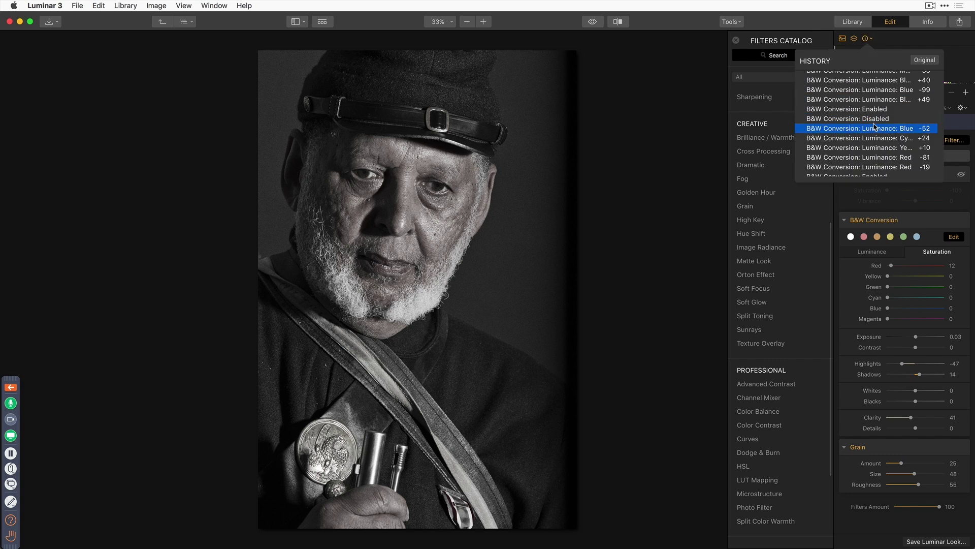
scroll(874, 127, down, 10)
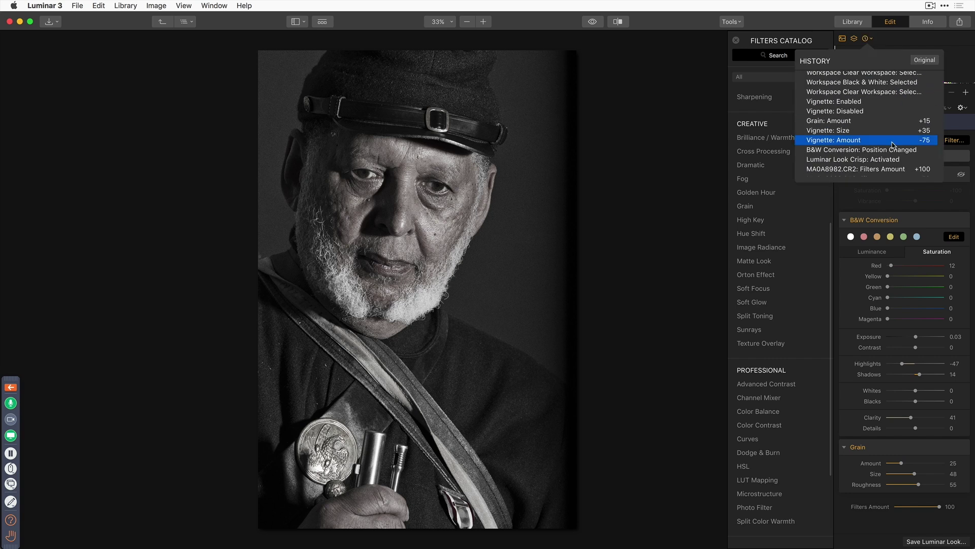
scroll(884, 140, down, 10)
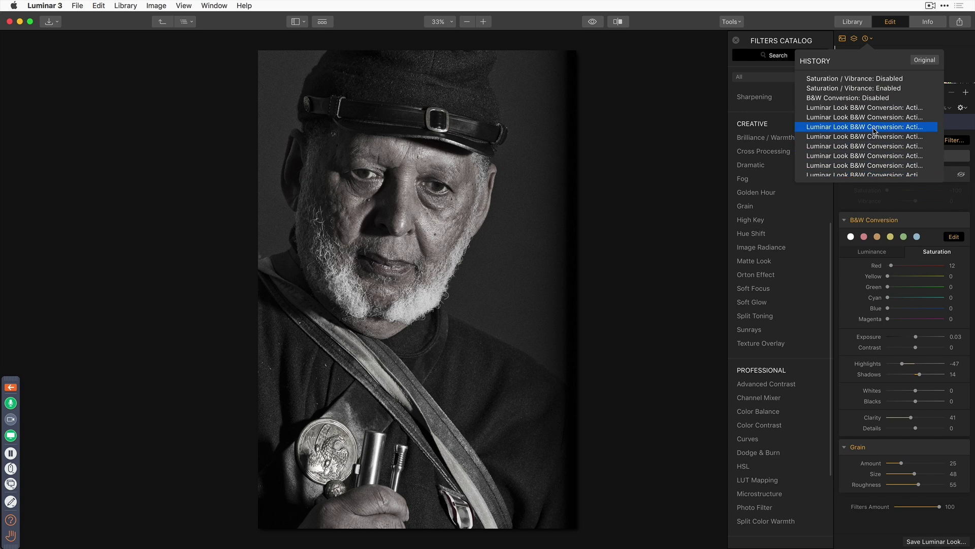
scroll(874, 127, up, 1)
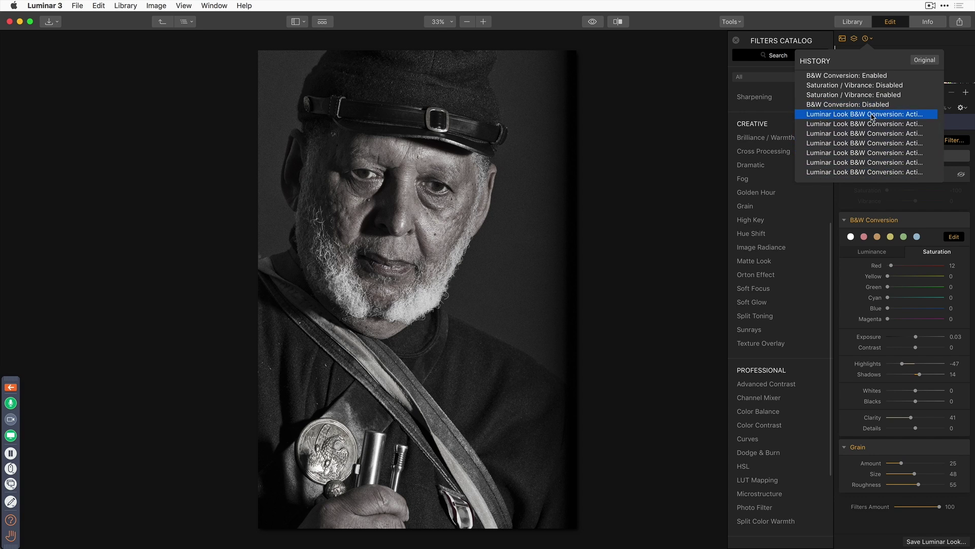
click(873, 114)
scroll(879, 117, up, 5)
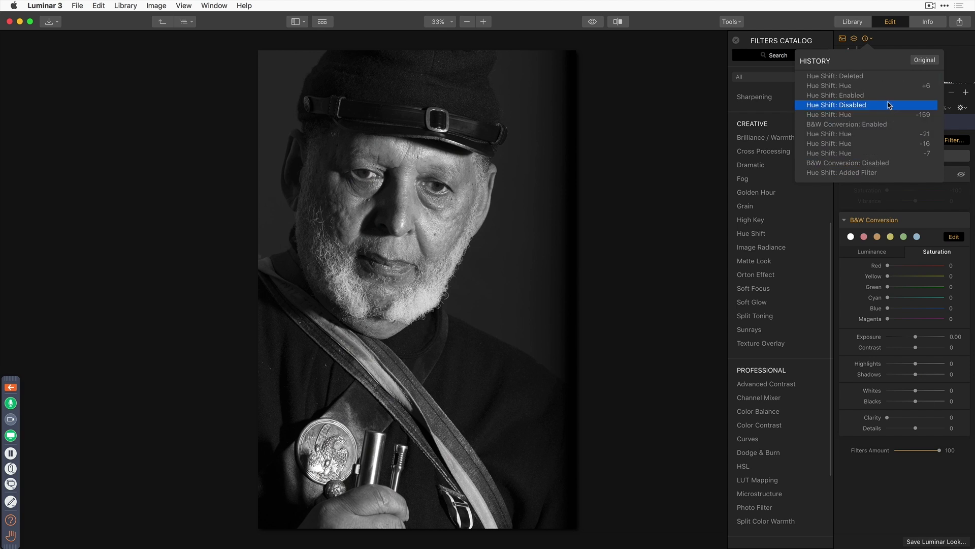
click(881, 77)
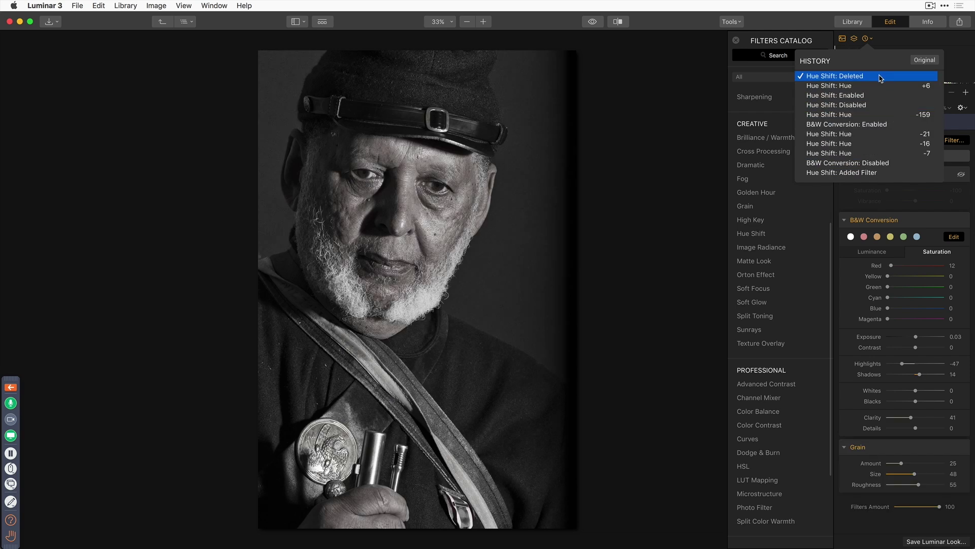
click(833, 502)
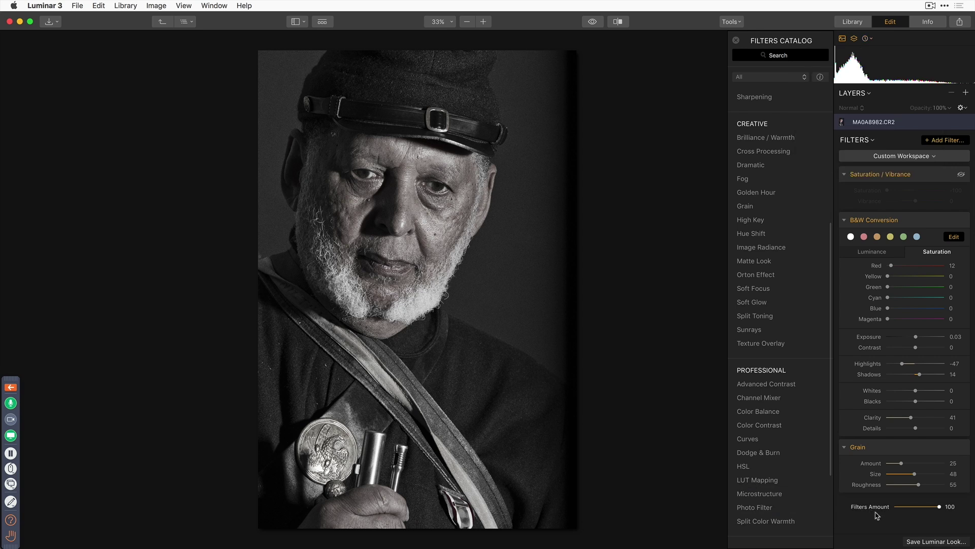
Step: Add the Color Balance filter, try Cyan-Red -15 and Yellow-Blue -5 in the Shadows, and reset the Cyan-Red value
click(769, 413)
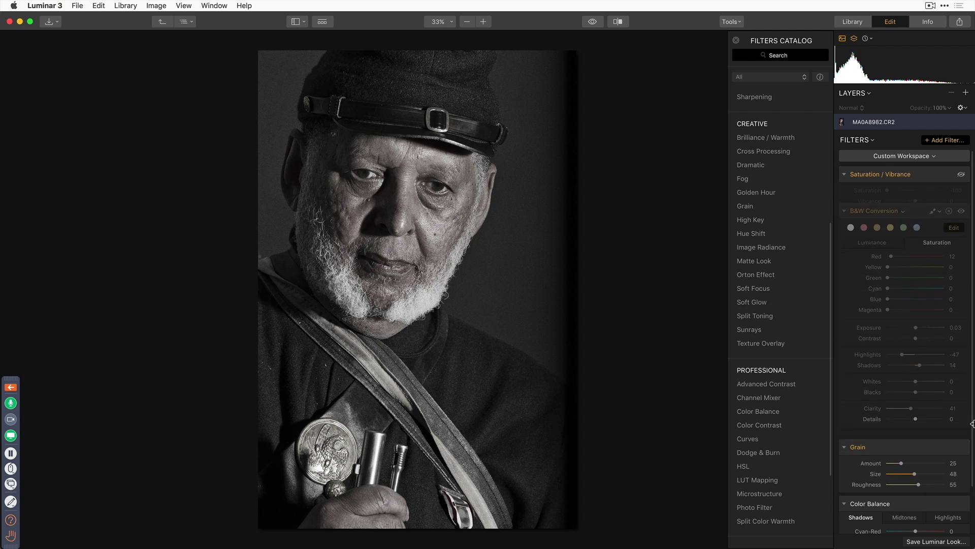
scroll(972, 424, down, 3)
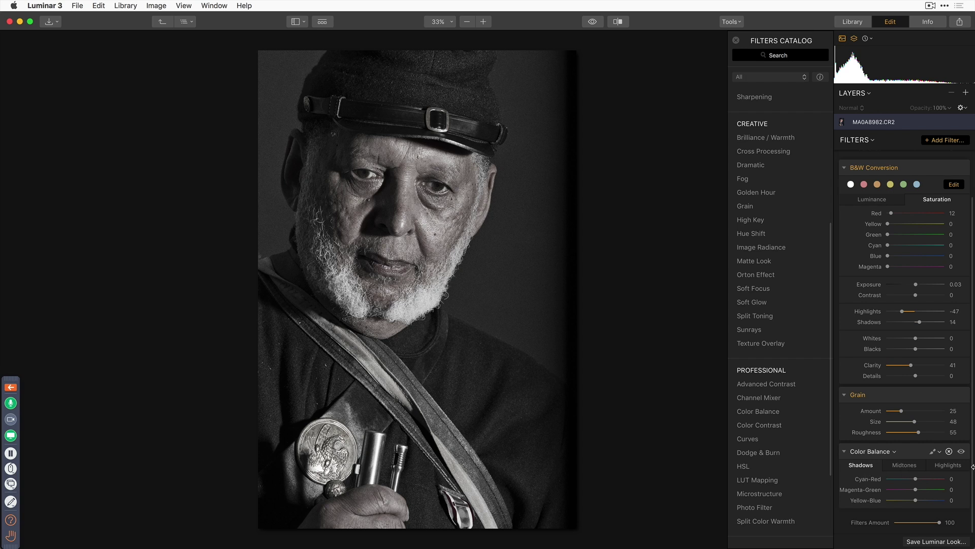
mouse_move(915, 479)
mouse_down()
mouse_move(921, 491)
mouse_move(910, 492)
mouse_move(921, 501)
mouse_move(913, 483)
mouse_up()
double_click(912, 491)
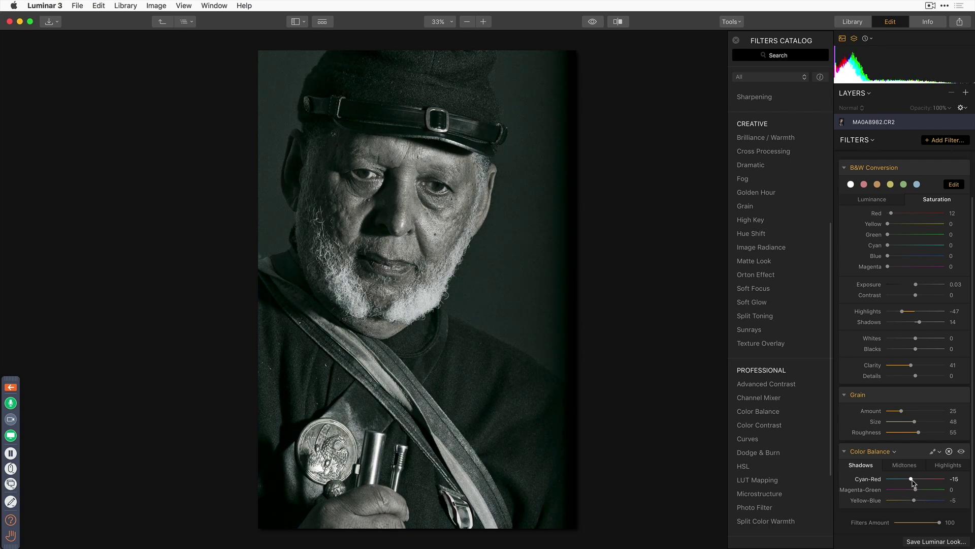
double_click(912, 480)
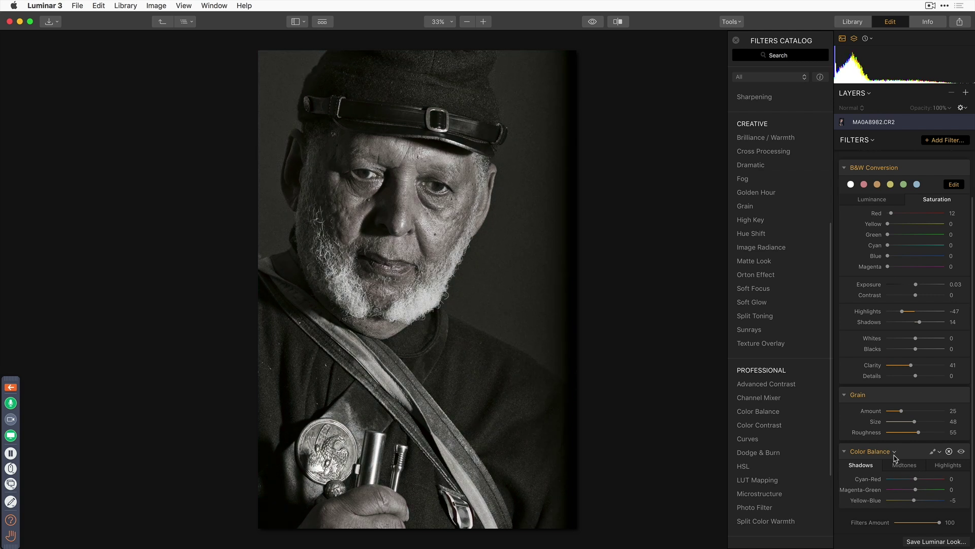
Step: Reset Color Balance to try a Midtones Cyan-Red value of -15, and delete the Color Balance filter
click(896, 453)
click(883, 469)
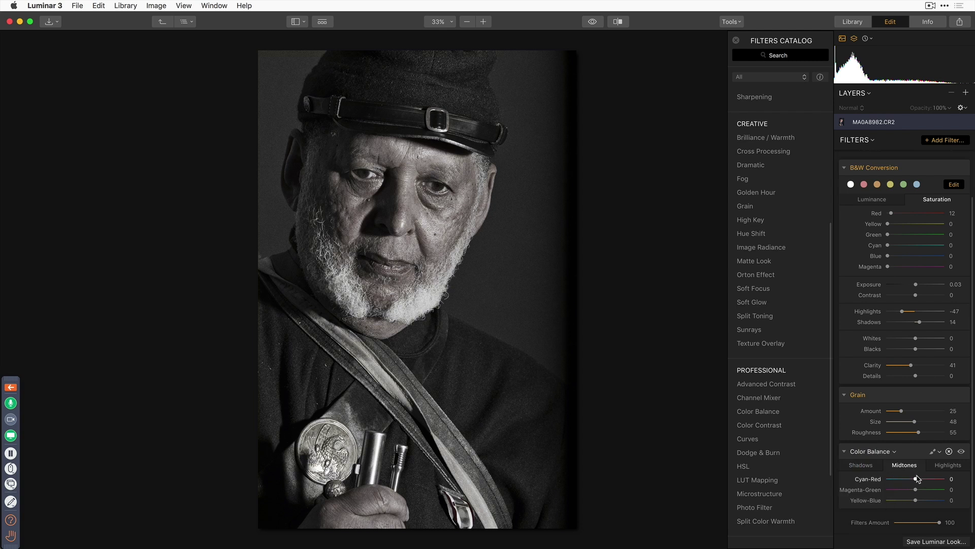
drag(918, 481, 913, 481)
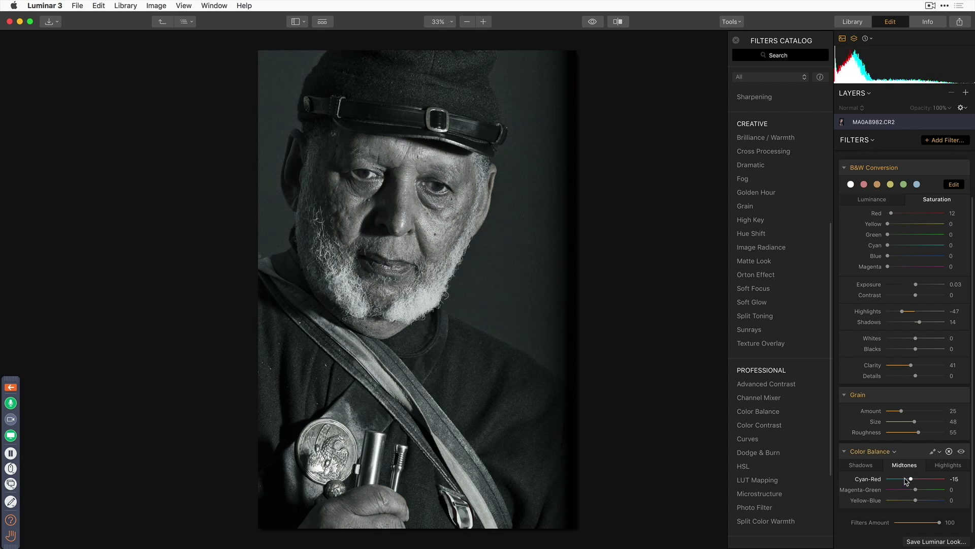
click(950, 452)
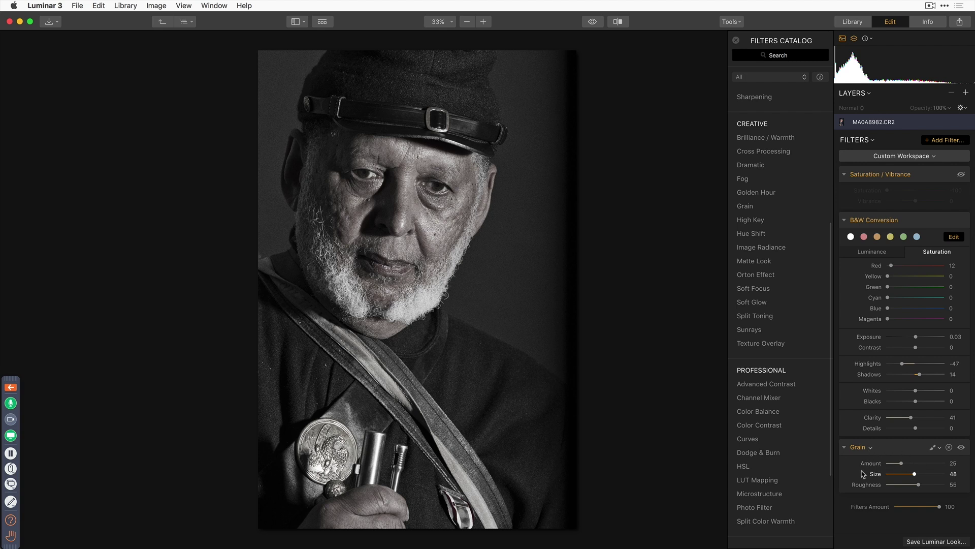
Step: Turn off the Grain filter and reset the Red saturation in B&W Conversion
click(961, 448)
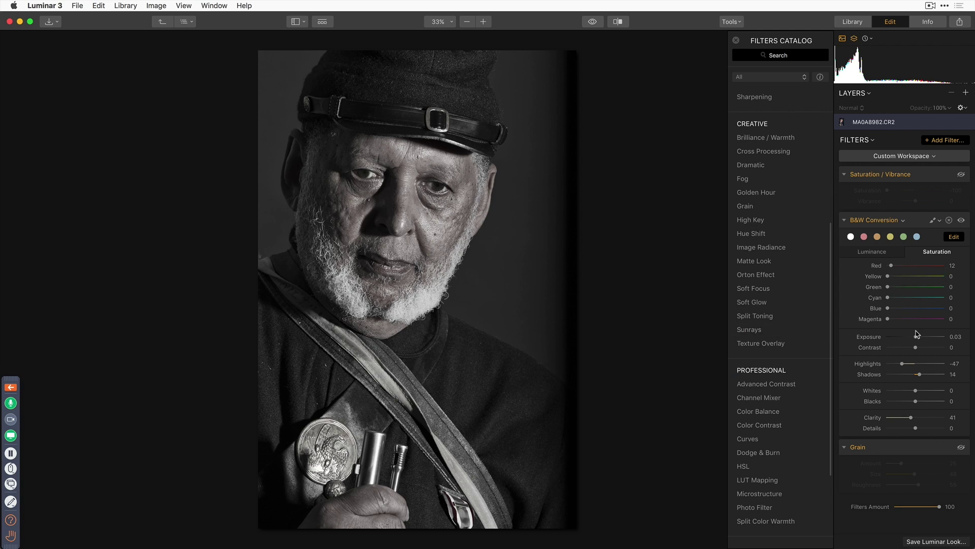
double_click(891, 266)
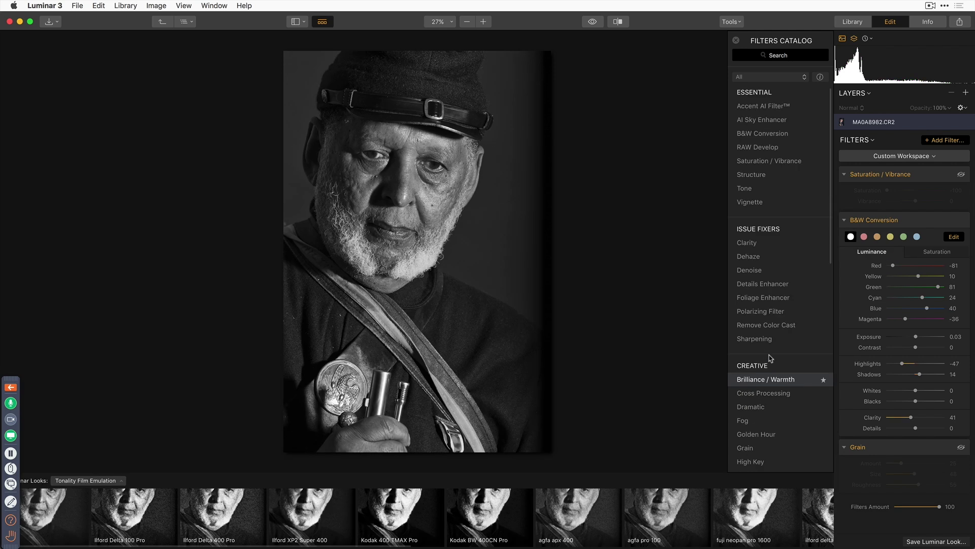
Step: Add the LUT Mapping filter from the Professional group, and collapse the B&W Conversion and Saturation / Vibrance filters
scroll(767, 355, down, 5)
scroll(784, 367, down, 1)
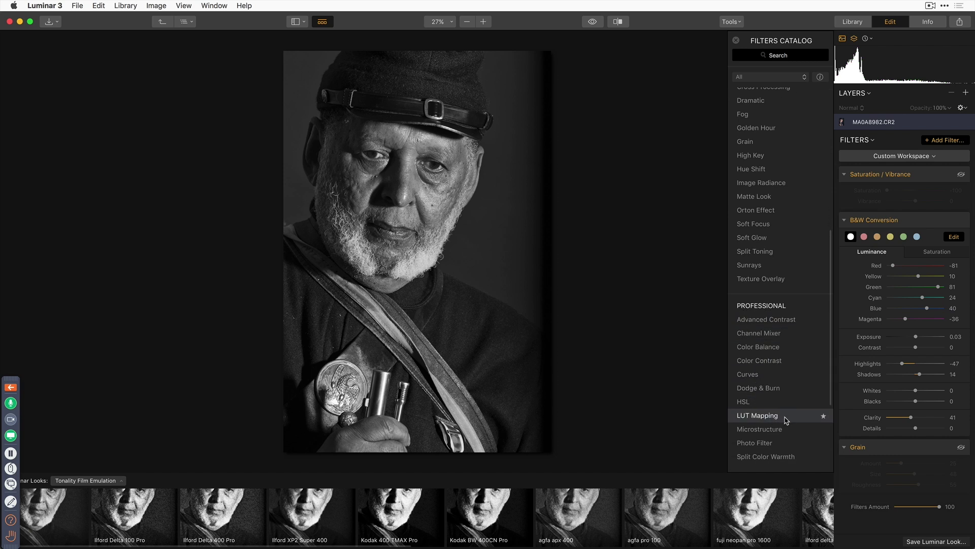
click(786, 419)
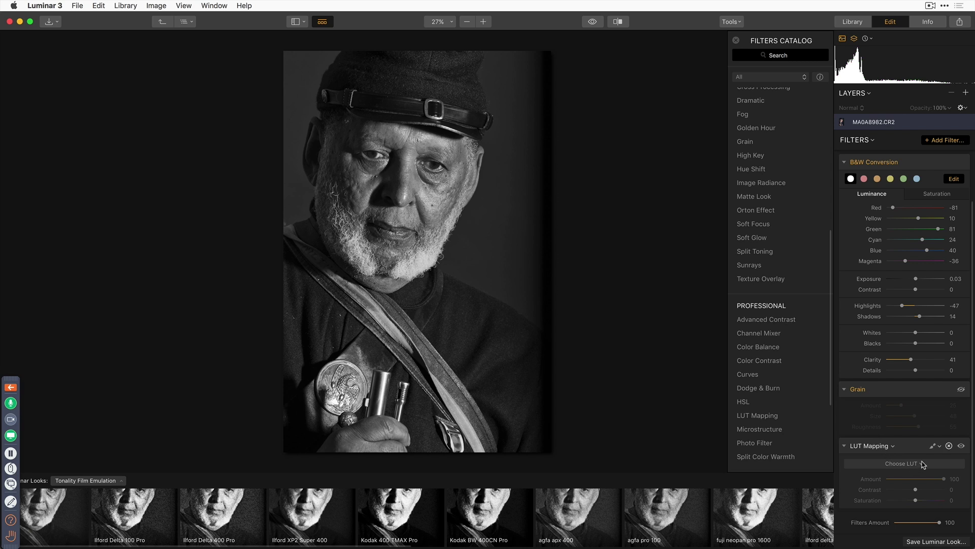
click(845, 163)
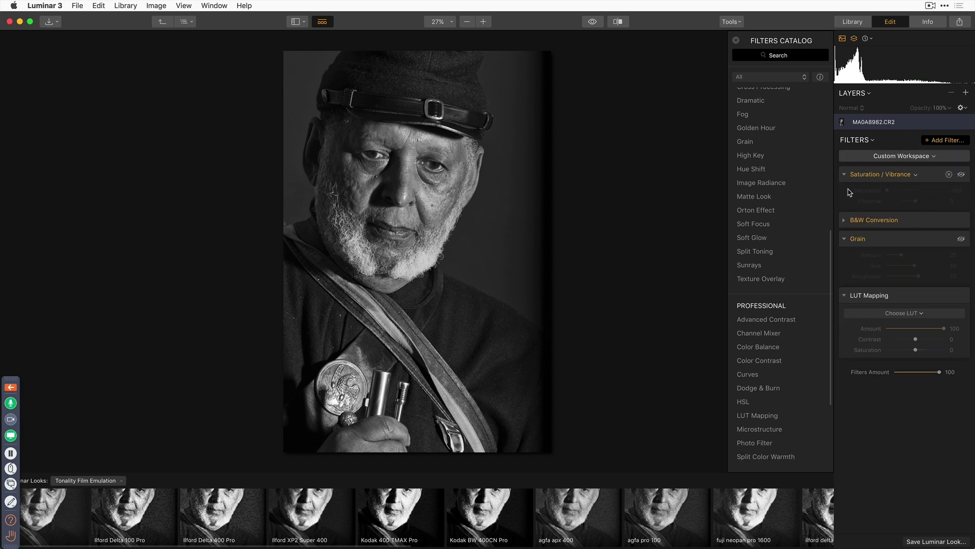
click(846, 177)
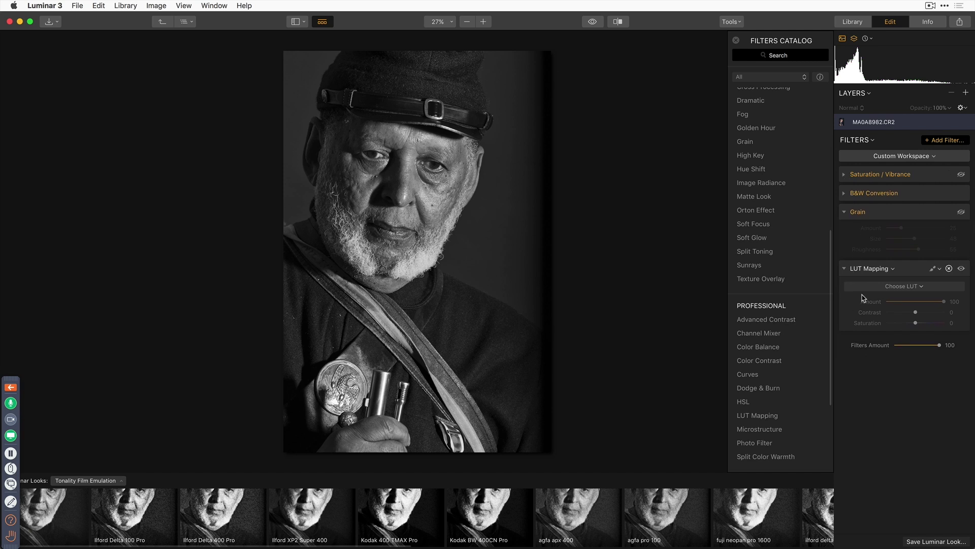
Step: Look through the available LUTs without choosing one, and turn off the B&W Conversion filter to return the photo to colour
click(921, 287)
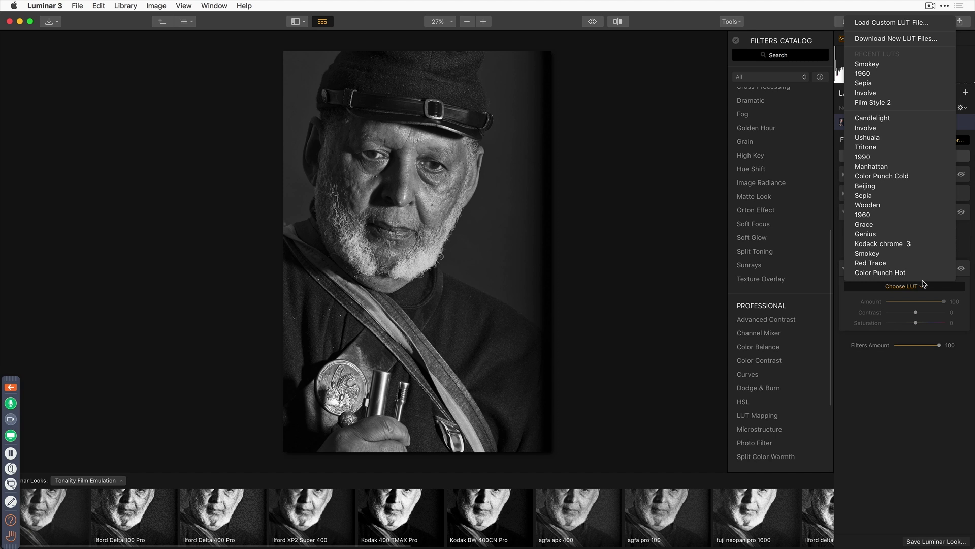
click(932, 391)
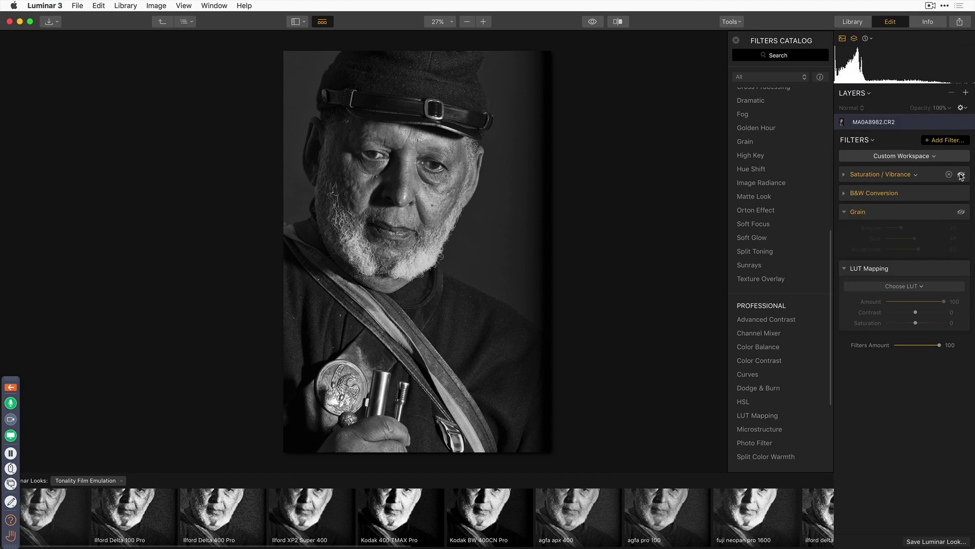
click(962, 175)
click(962, 193)
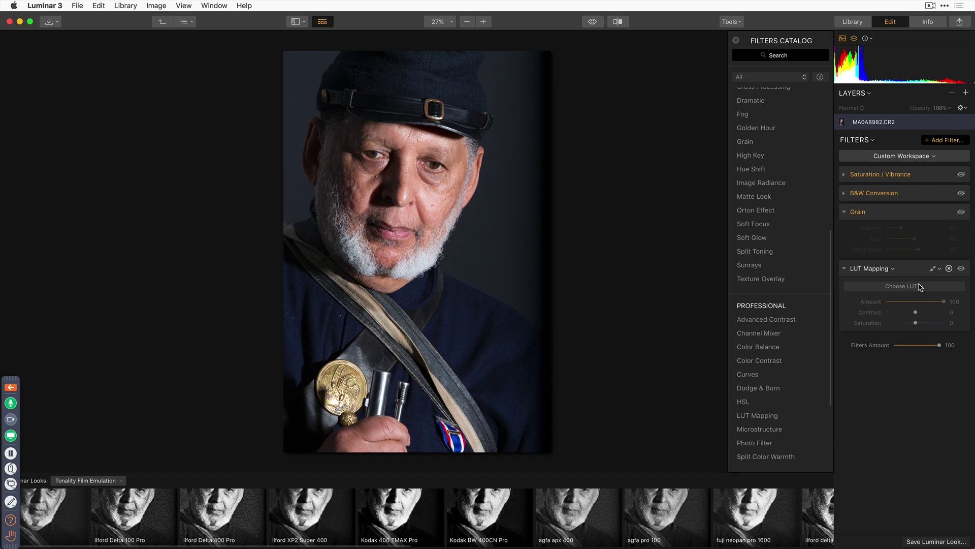
Step: Preview the Manhattan, Wooden and Sepia LUTs in the LUT Mapping filter, and apply Ushuaia
click(920, 286)
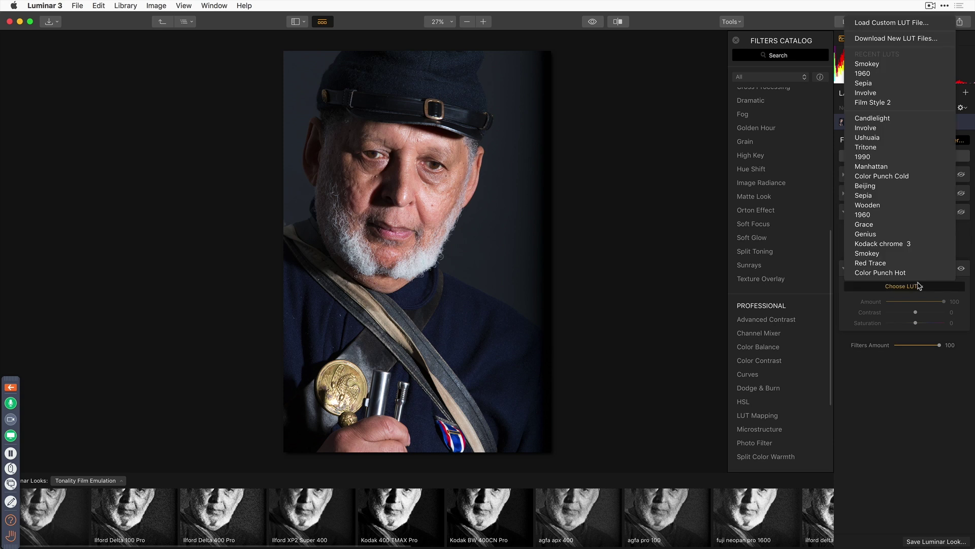
click(878, 167)
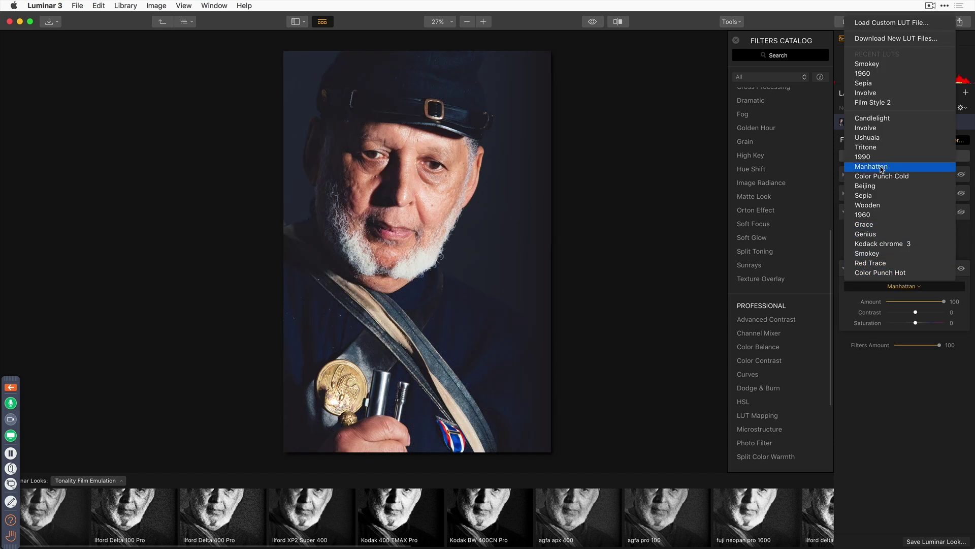
click(888, 158)
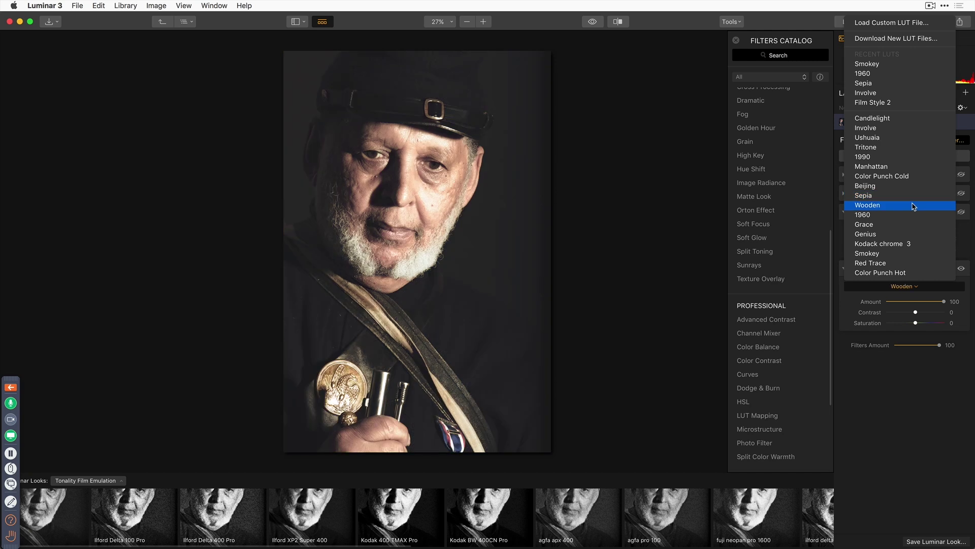
click(915, 137)
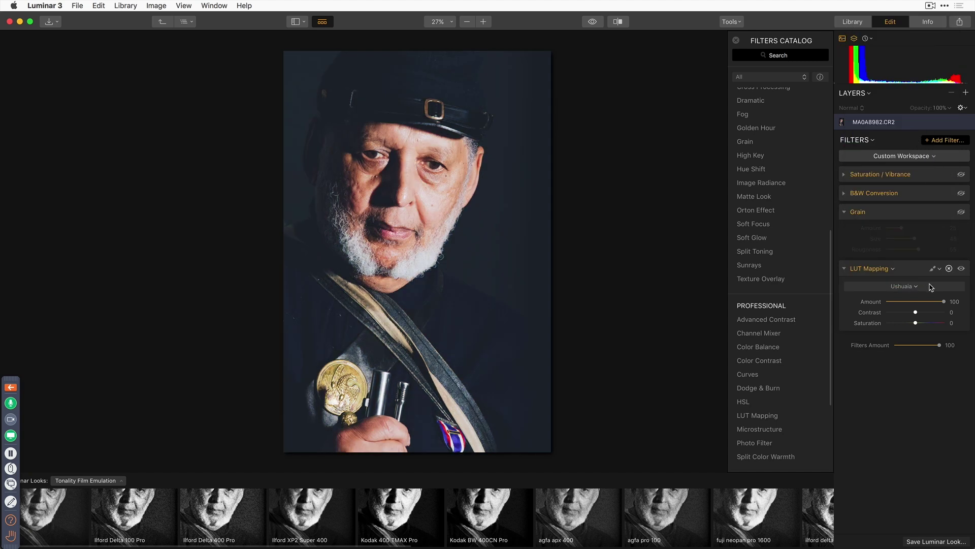
click(917, 287)
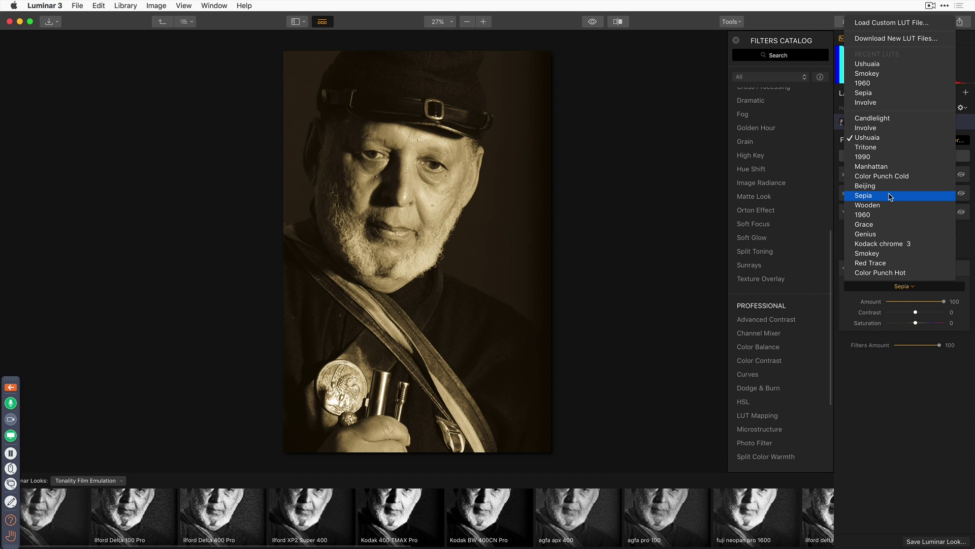
click(963, 271)
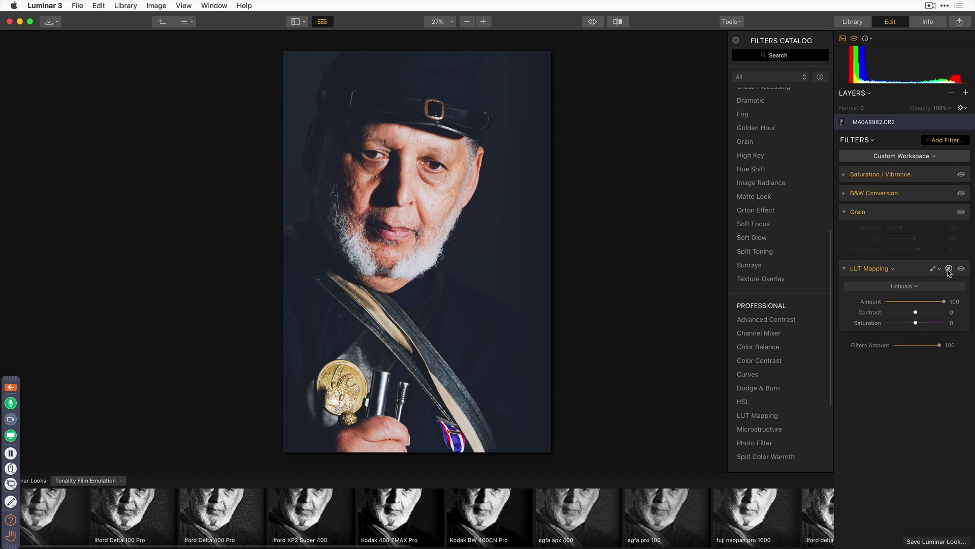
Step: Restore the cleared filters from the edit history at the entry where B&W Conversion was disabled
click(917, 288)
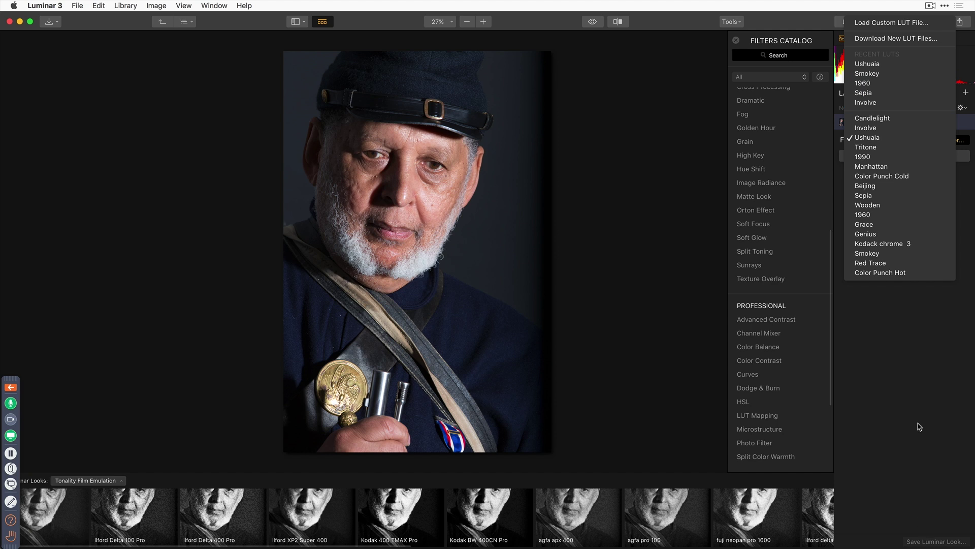
click(920, 427)
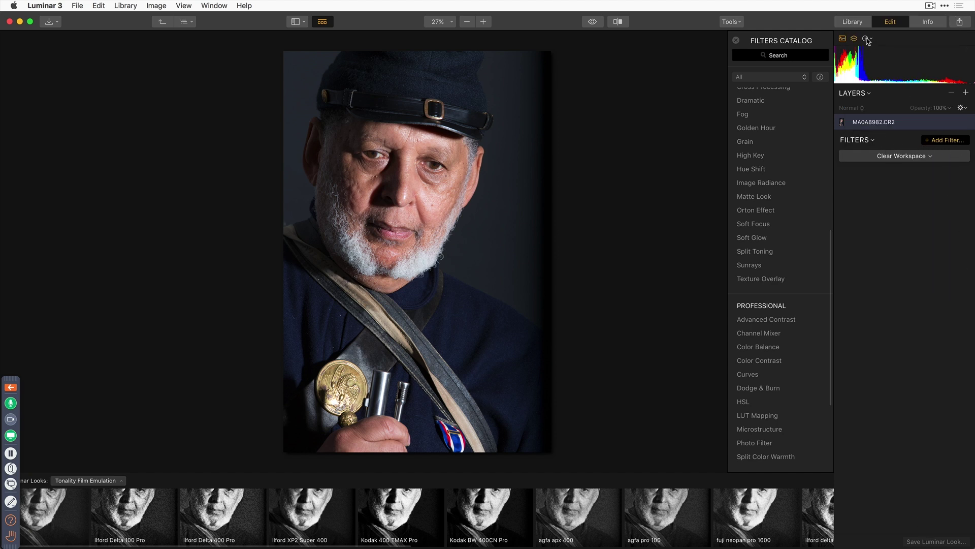
click(867, 39)
click(873, 76)
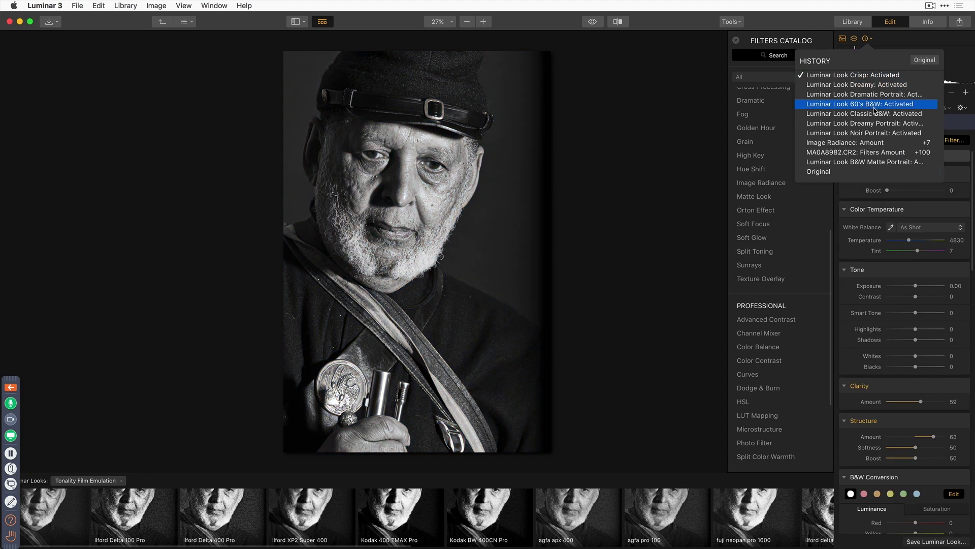
scroll(882, 102, up, 5)
scroll(881, 102, up, 8)
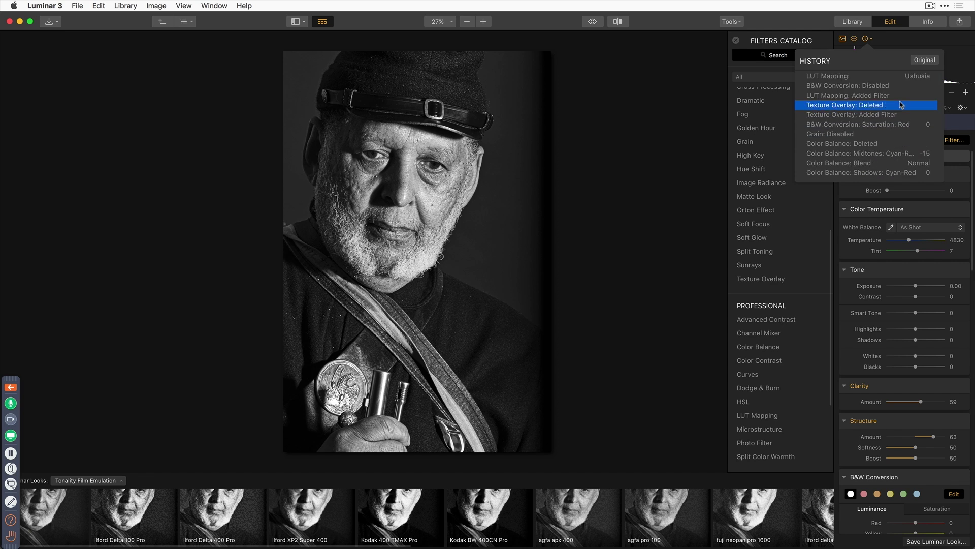
click(880, 89)
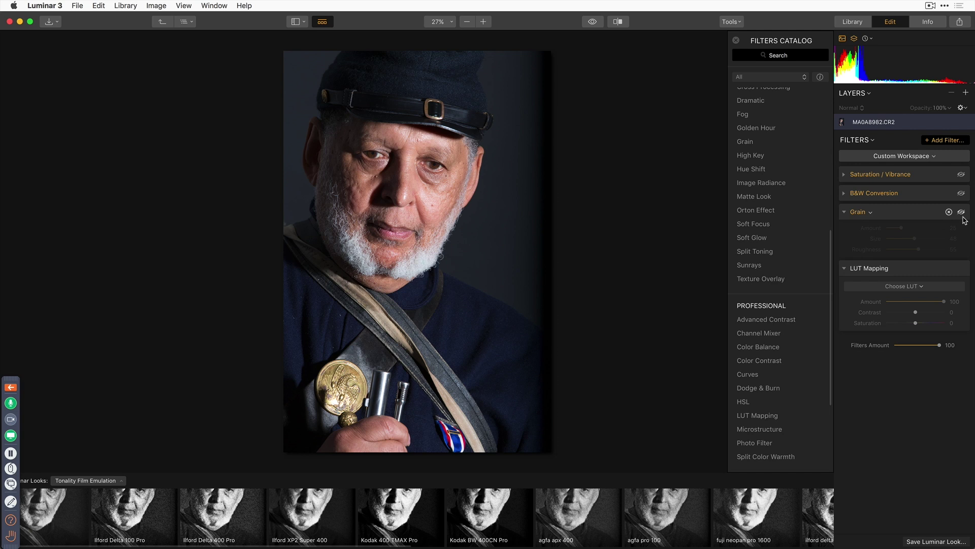
Step: Apply the Red Trace LUT to the colour photo in the LUT Mapping filter
click(962, 194)
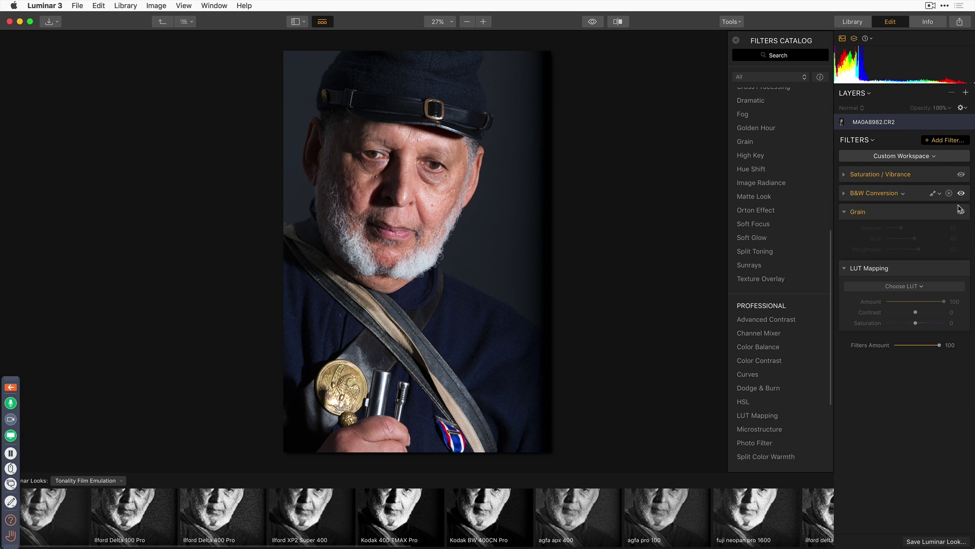
click(921, 286)
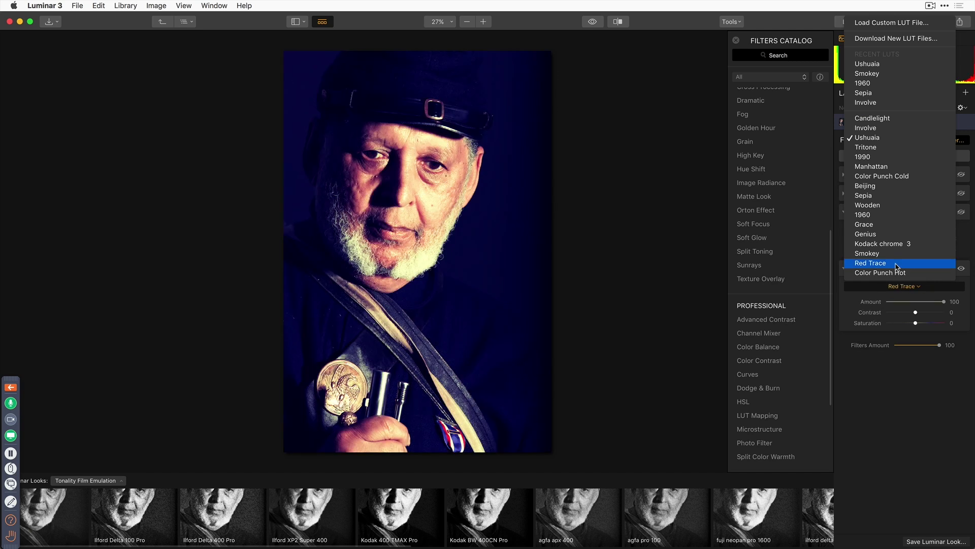
click(898, 263)
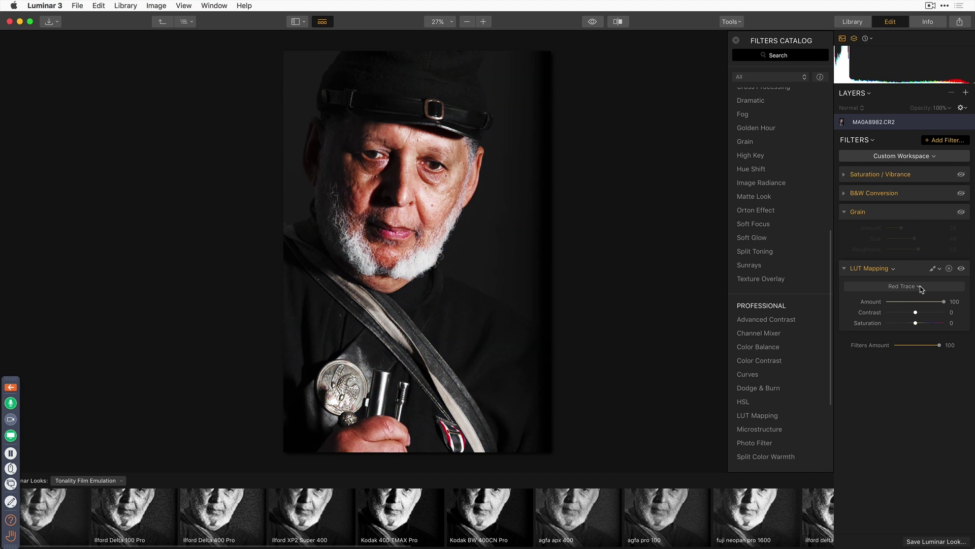
click(921, 287)
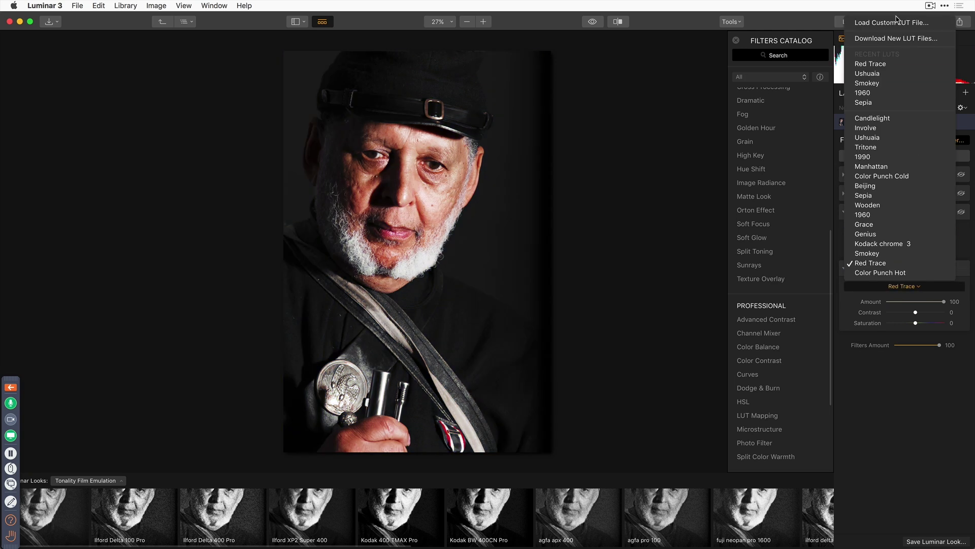
click(894, 263)
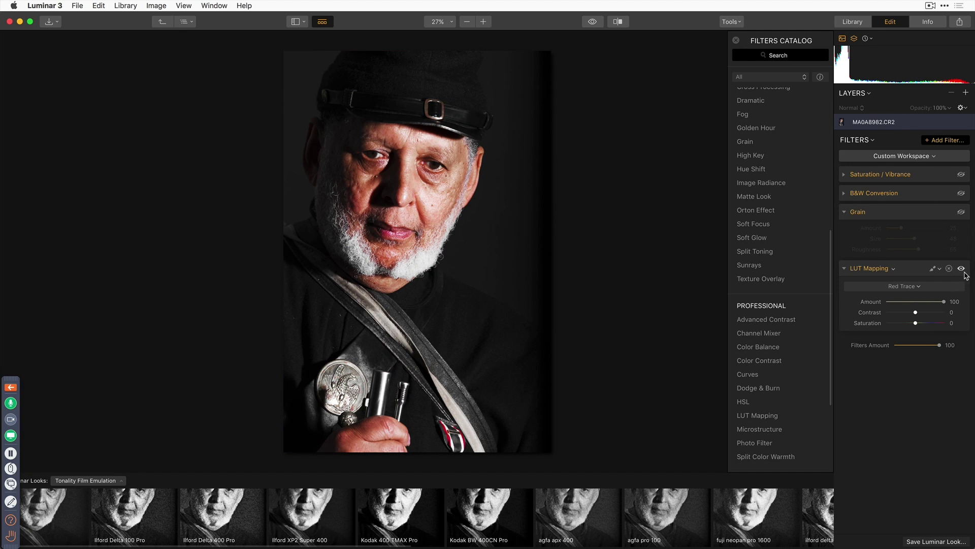
Step: Turn the Grain and B&W Conversion filters back on, and try the Ushuaia LUT before choosing Wooden
click(961, 213)
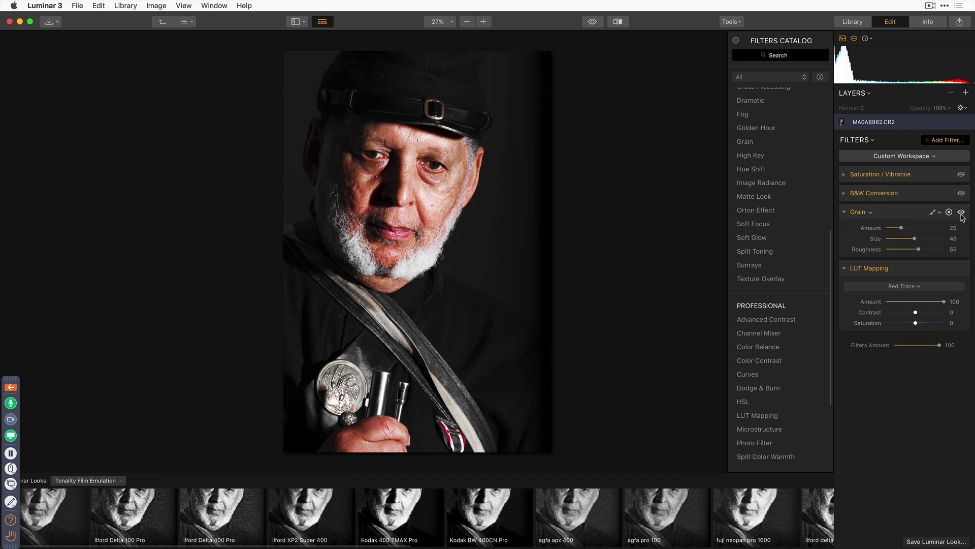
click(962, 194)
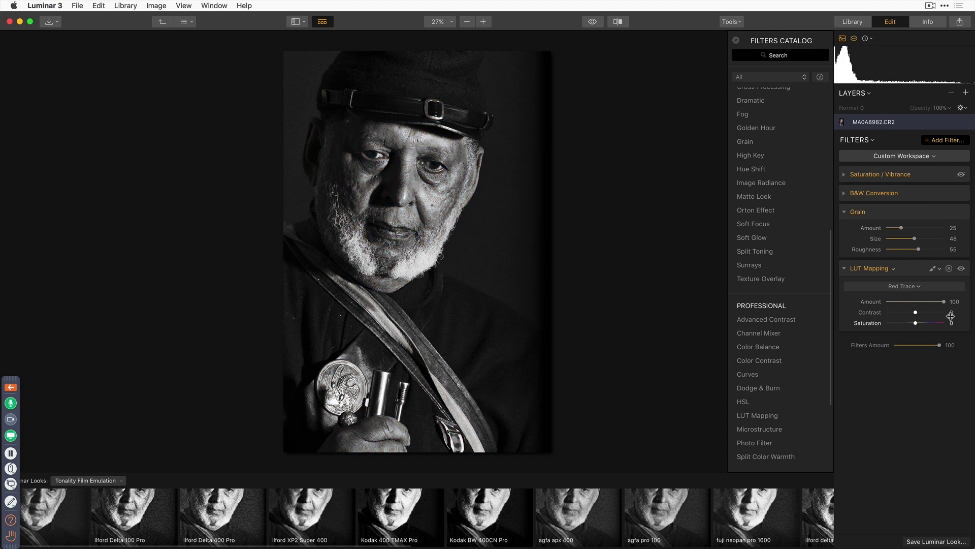
click(920, 288)
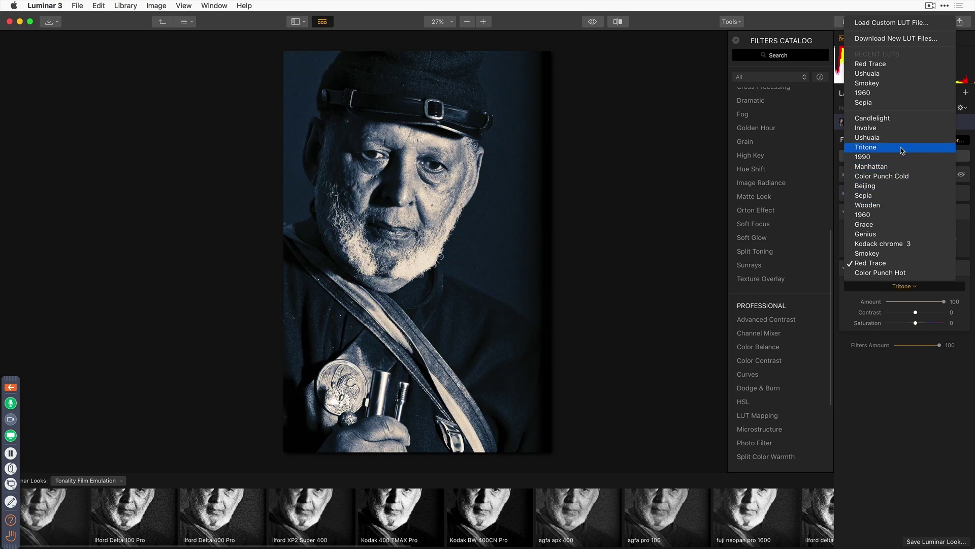
click(902, 142)
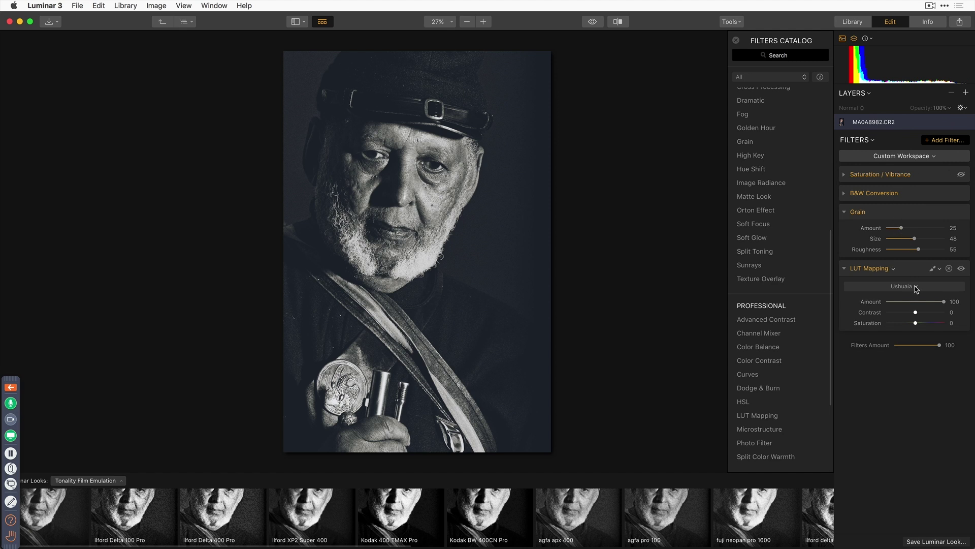
click(916, 289)
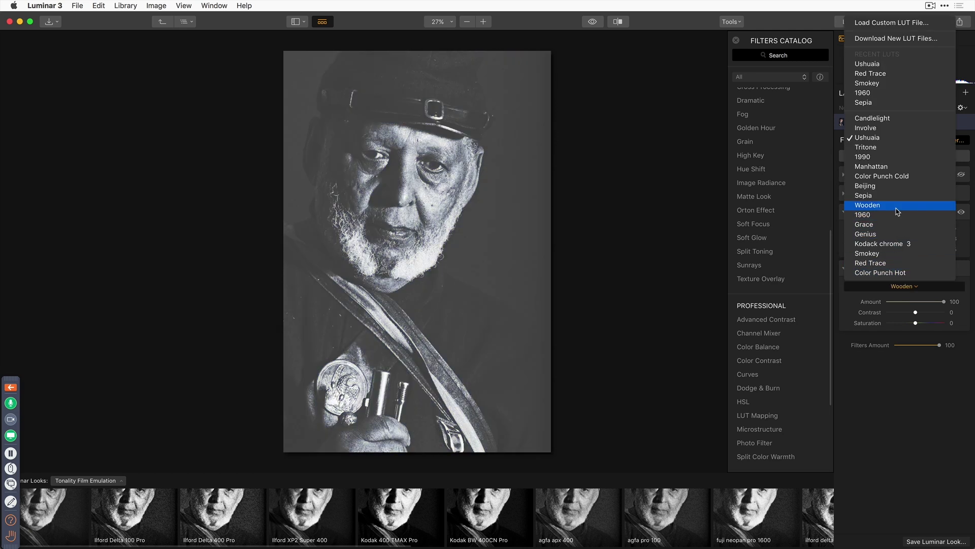
click(897, 209)
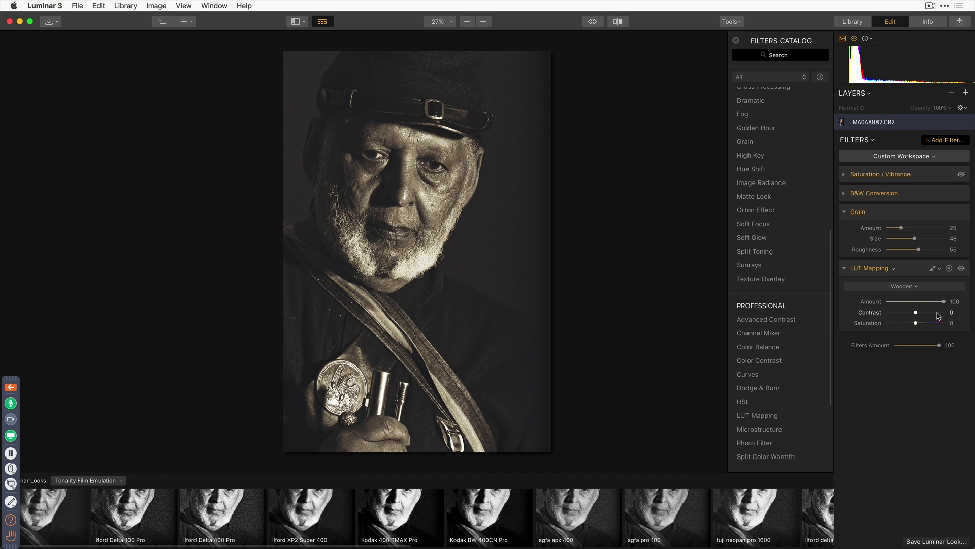
Step: Set LUT Mapping to Amount 75, Contrast 41 and Saturation -28, and compare the result with the original photo
mouse_move(944, 303)
mouse_down()
mouse_move(919, 302)
mouse_move(930, 300)
mouse_up()
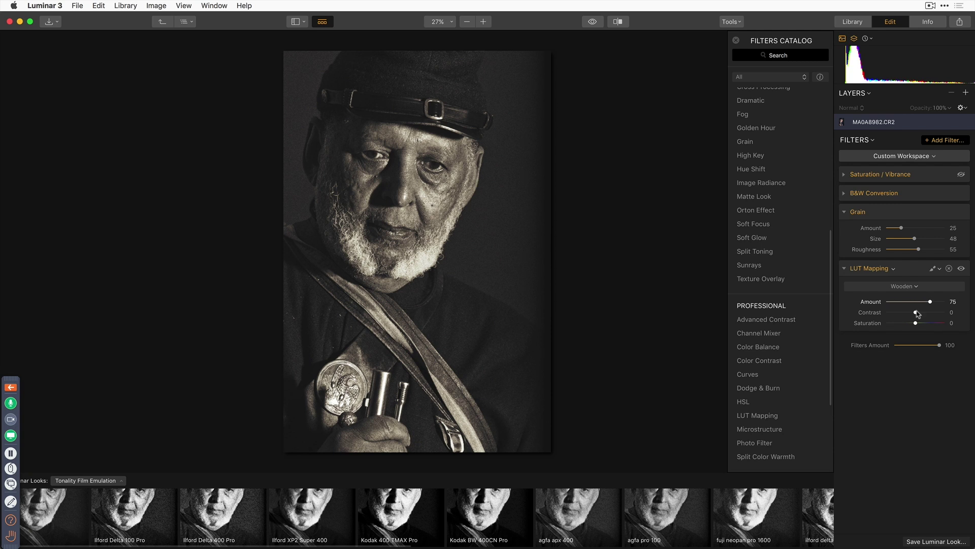
drag(916, 315, 929, 311)
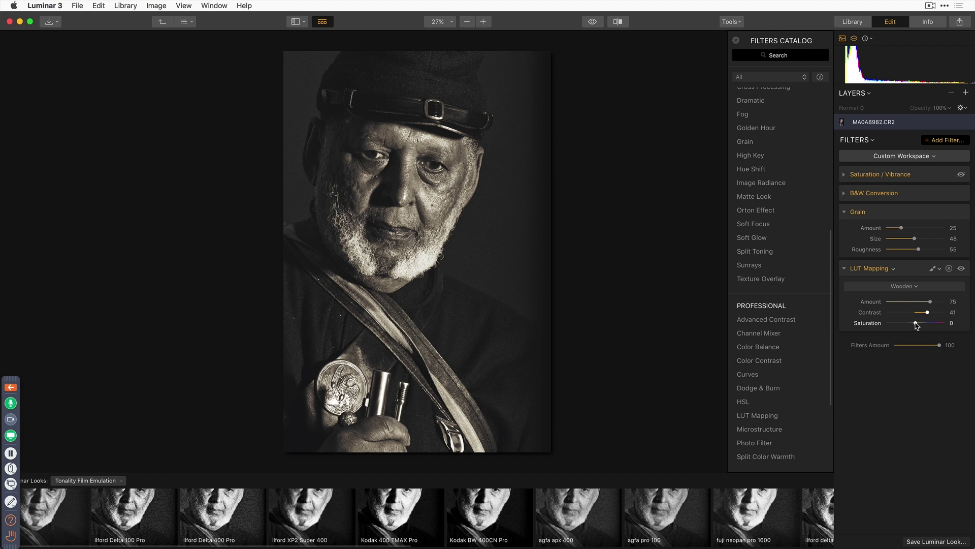
mouse_move(916, 326)
mouse_down()
mouse_move(942, 325)
mouse_move(891, 326)
mouse_move(907, 323)
mouse_up()
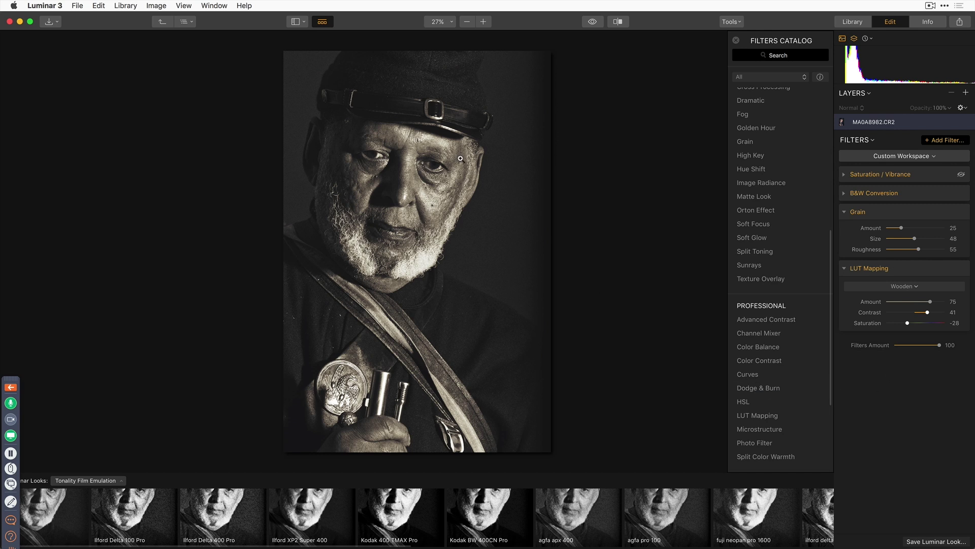
click(595, 22)
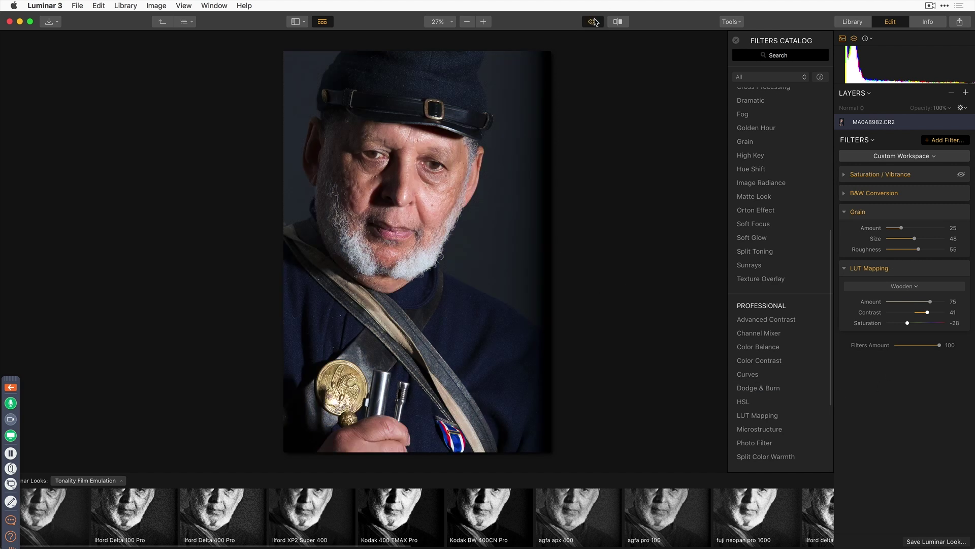
click(595, 22)
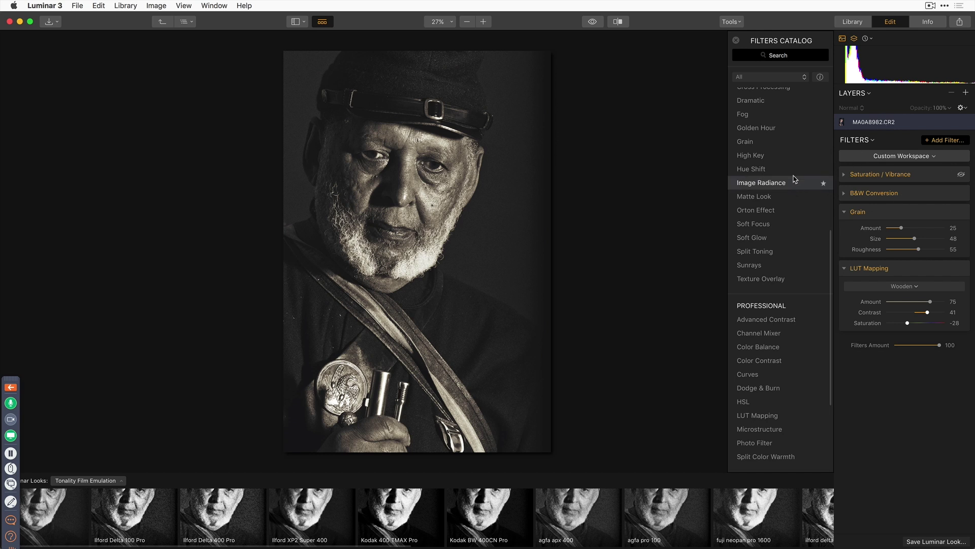
Step: Add the Structure filter from the Essential group and set its Amount to -87
scroll(750, 182, up, 10)
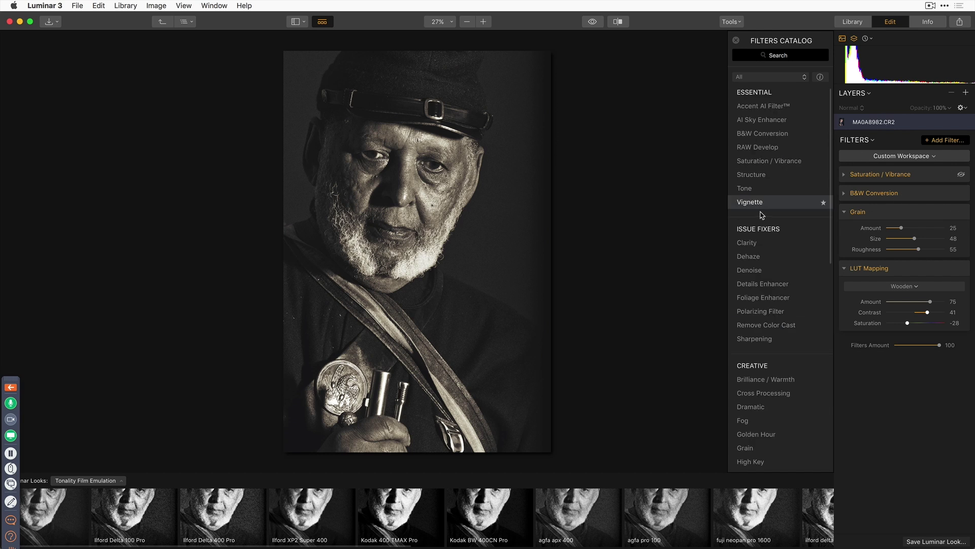
click(762, 177)
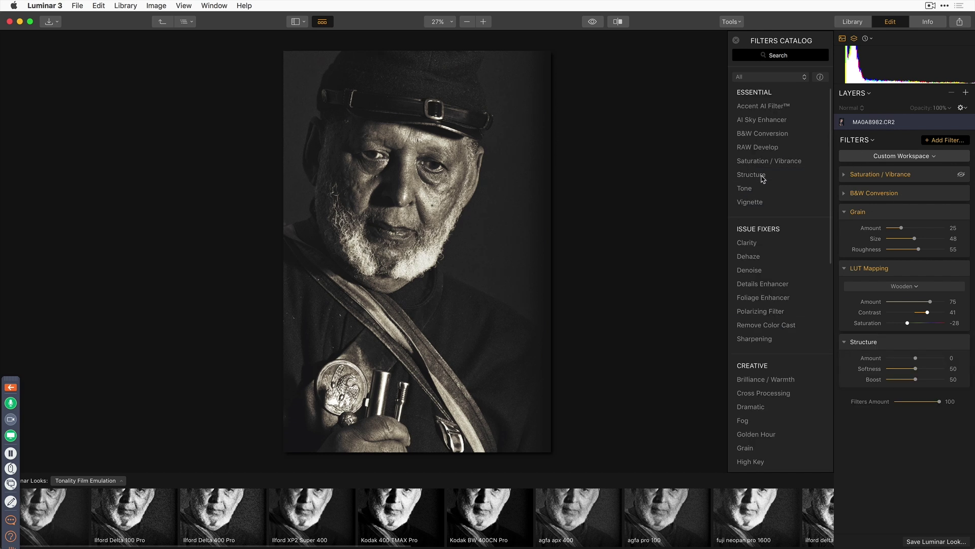
drag(916, 359, 897, 379)
mouse_move(914, 358)
mouse_down()
mouse_move(940, 359)
mouse_move(882, 370)
mouse_move(916, 370)
mouse_up()
Step: Start a brush mask on the Structure filter and set the brush Opacity to 38%
click(941, 343)
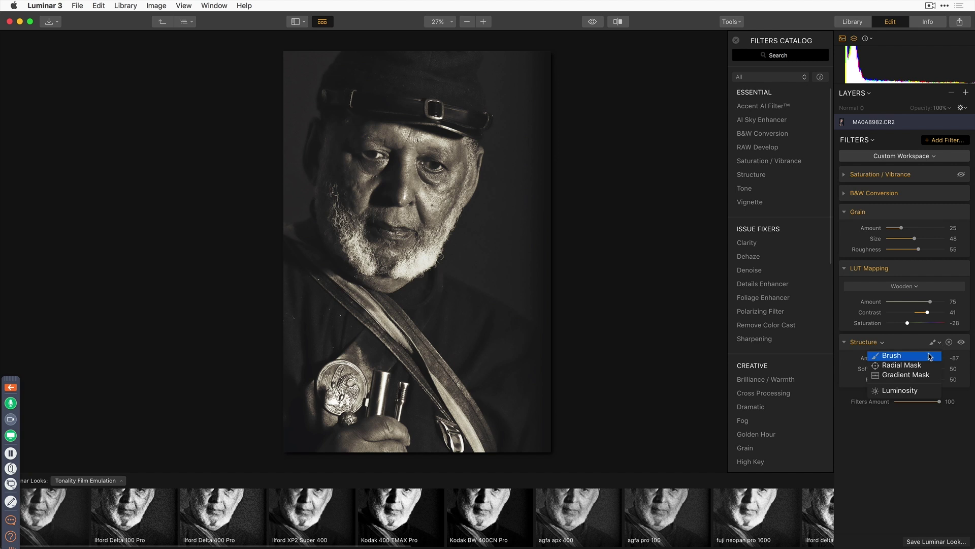
click(893, 355)
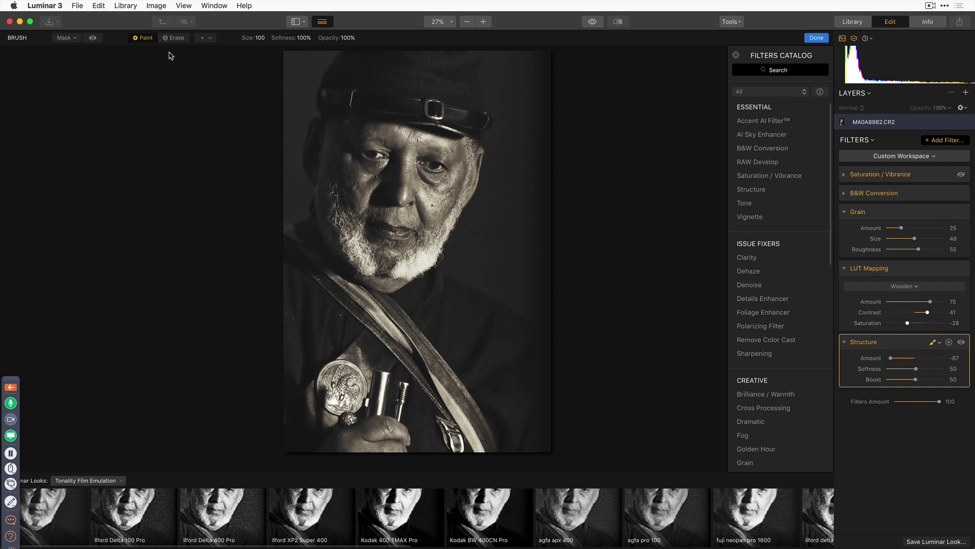
click(262, 37)
click(292, 37)
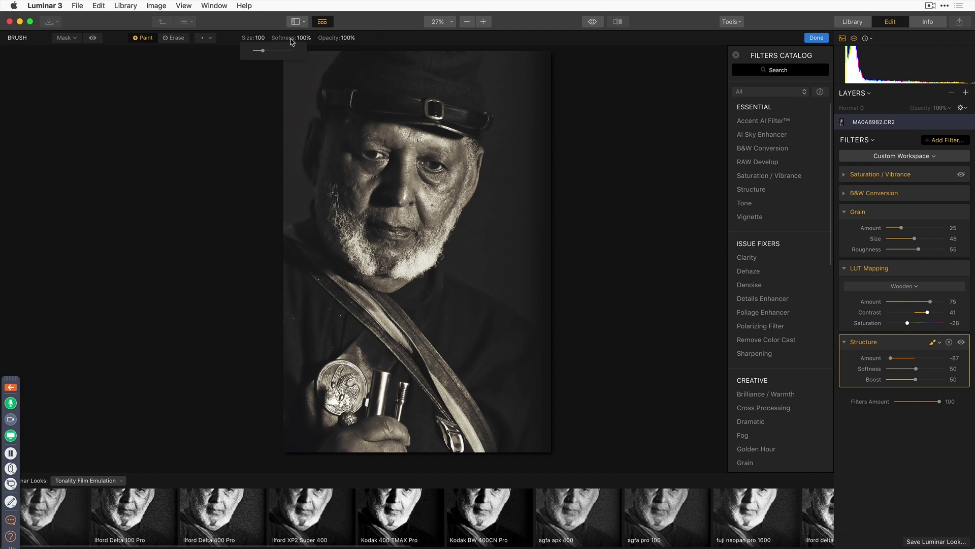
click(329, 39)
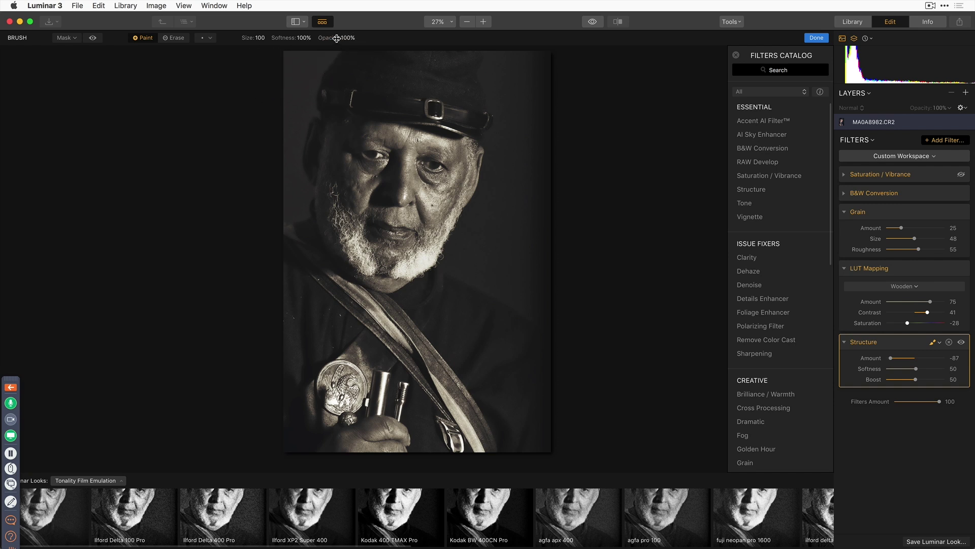
click(352, 38)
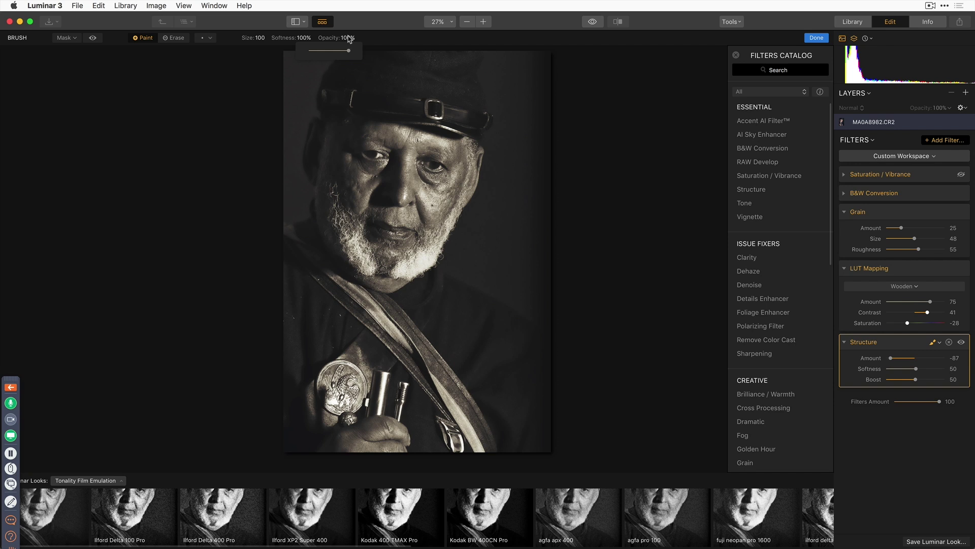
drag(344, 51, 326, 52)
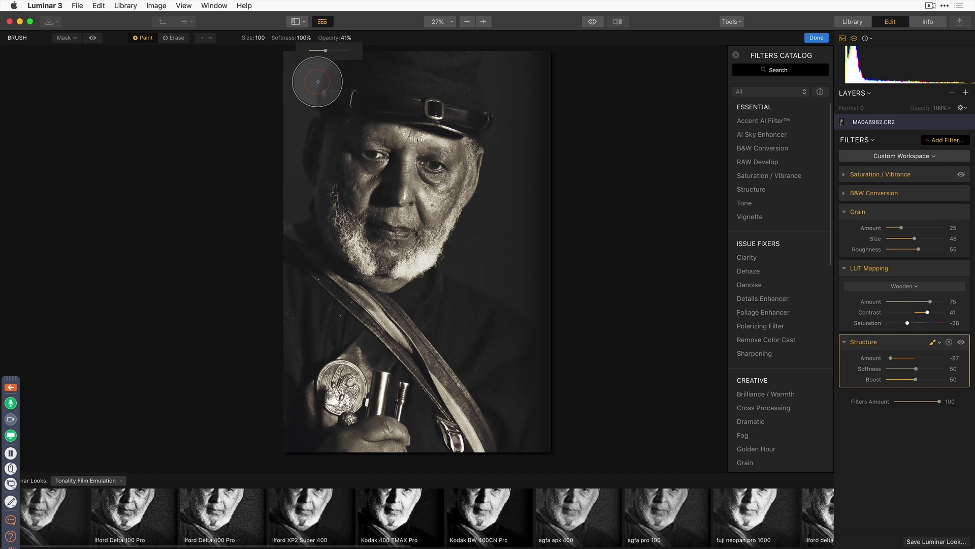
click(325, 51)
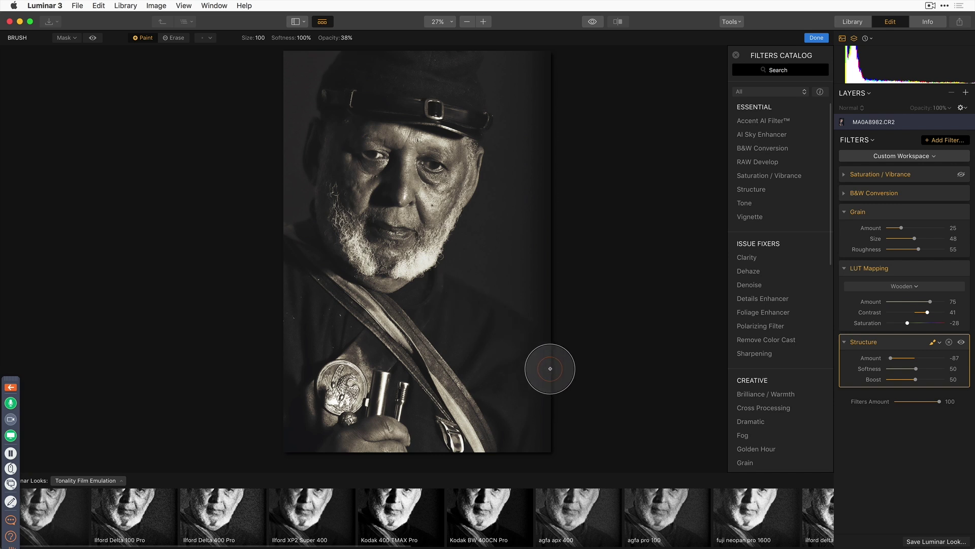
Step: Paint the Structure mask over the coat, lower body, hat and edge of the background, avoiding the face, and check the mask overlay
drag(546, 445, 422, 287)
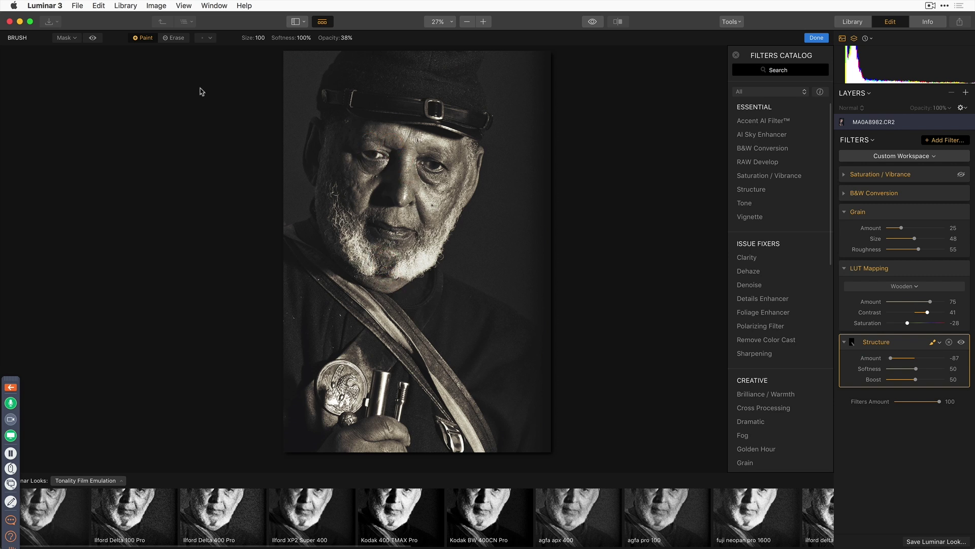
click(92, 39)
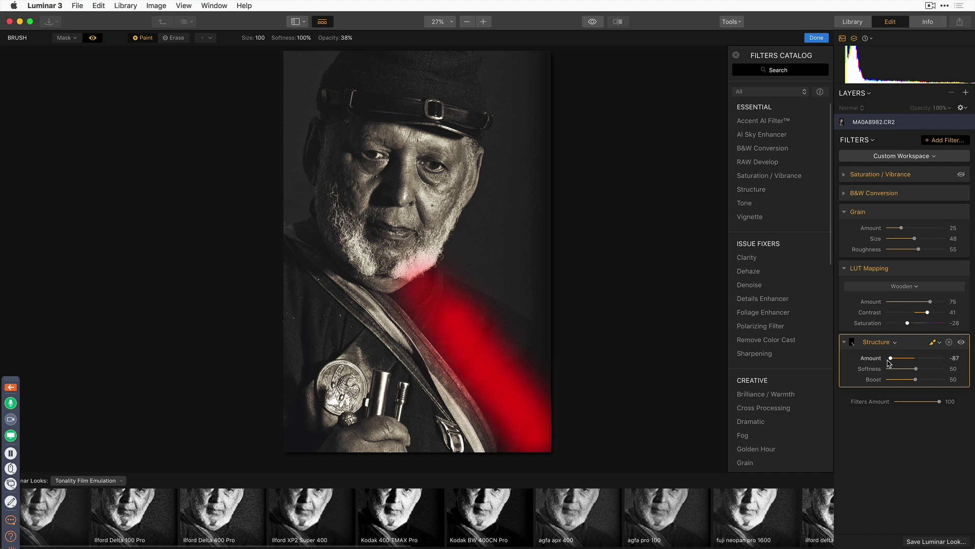
click(92, 39)
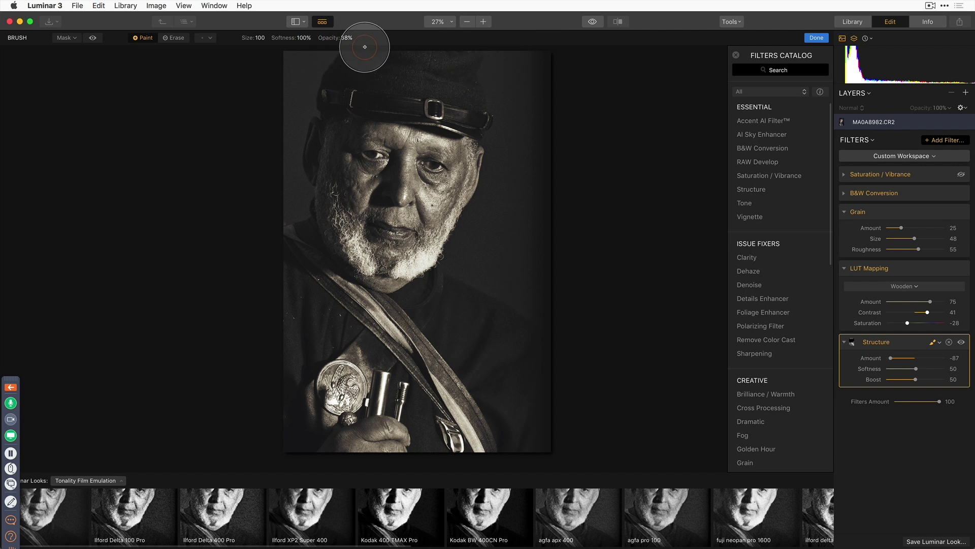
click(94, 39)
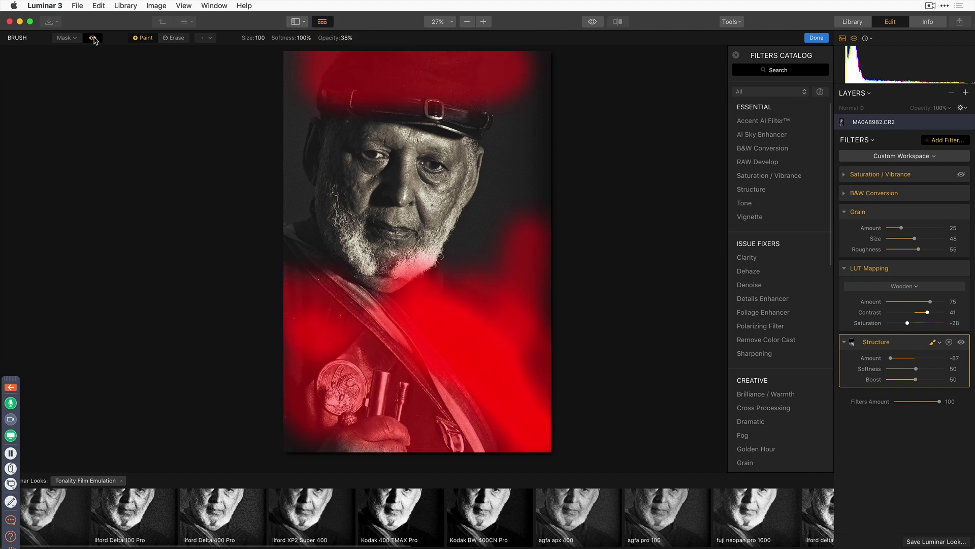
click(94, 39)
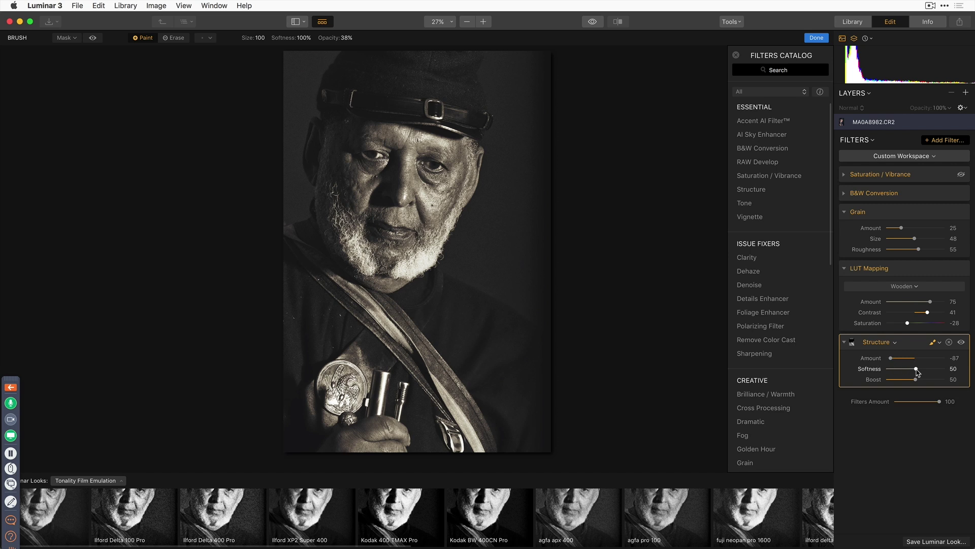
Step: Set the Structure filter's Amount to -100 and Softness to 68, and duplicate the masked filter
drag(917, 371, 866, 361)
click(895, 343)
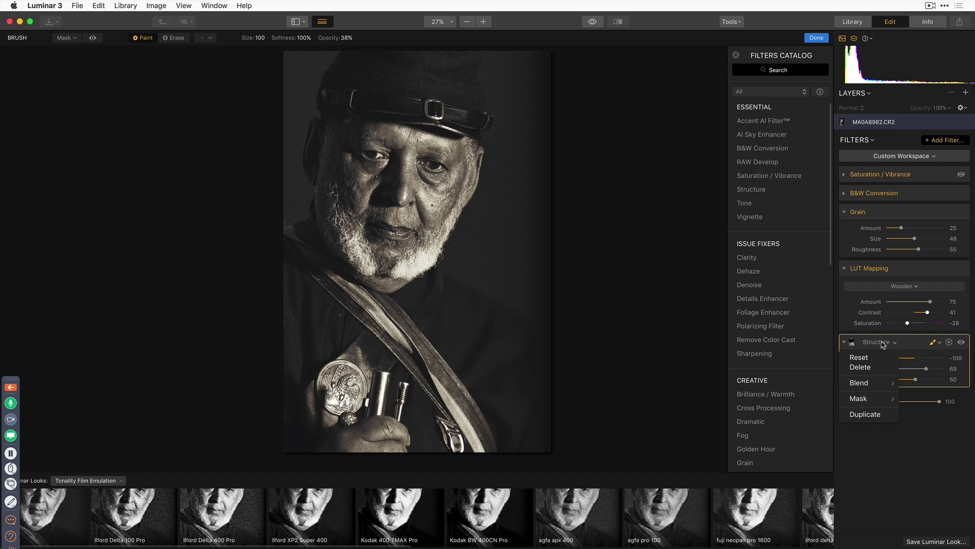
click(875, 415)
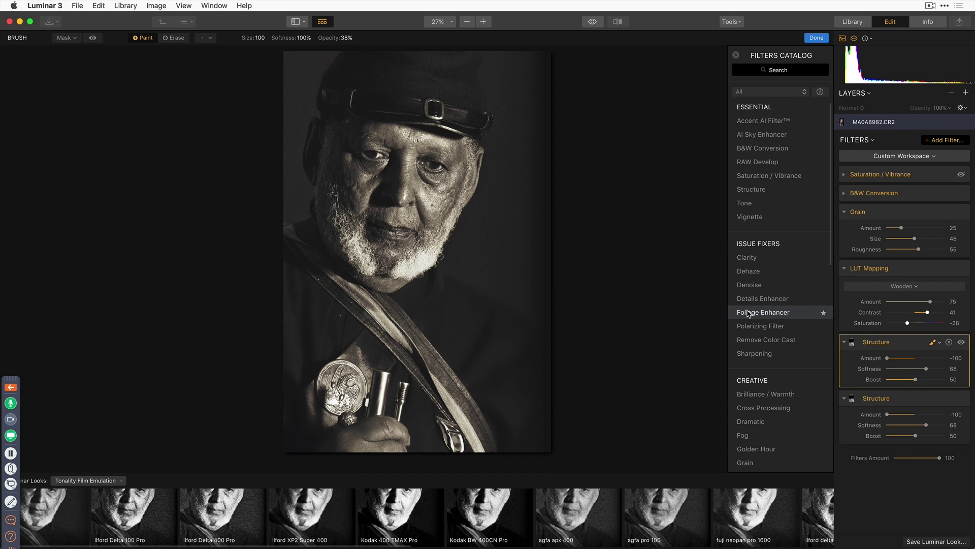
Step: Add the Vignette filter from the Essential group and collapse all filters in the stack
click(790, 222)
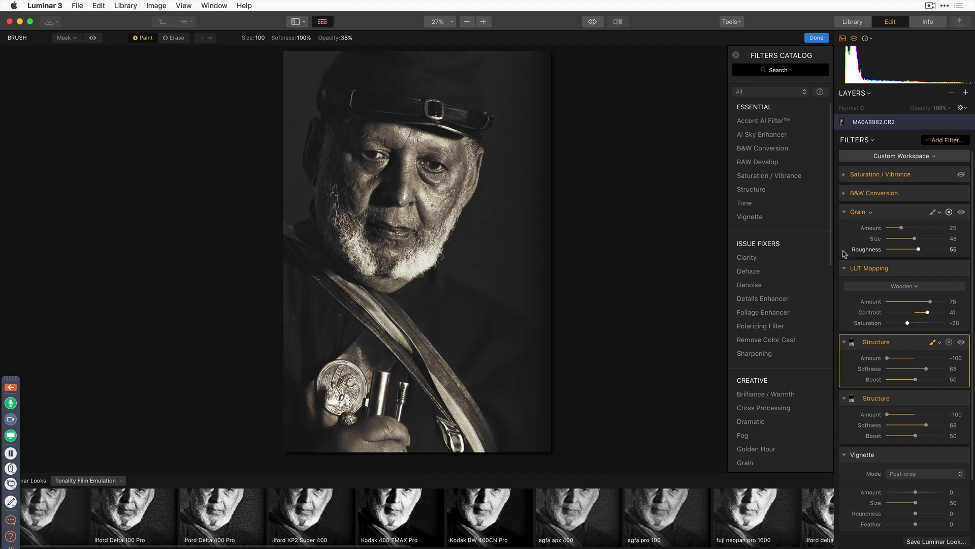
click(872, 142)
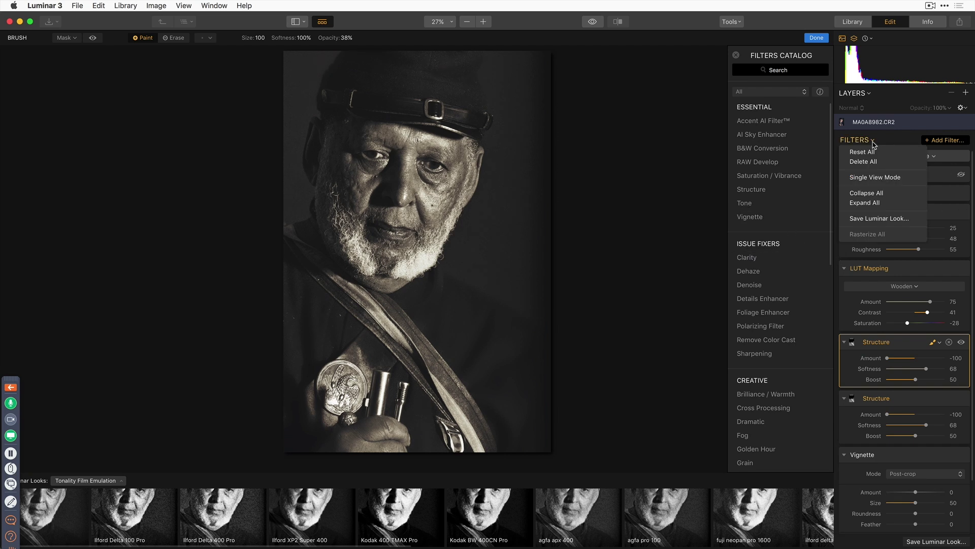
click(881, 195)
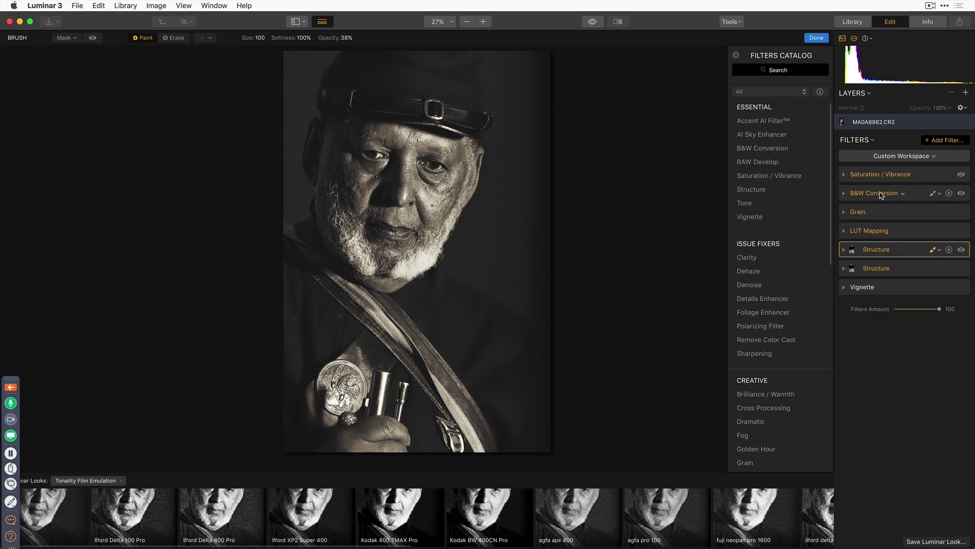
Step: Turn on Single View Mode for the filters and test it by expanding Vignette, B&W Conversion and Grain one after another
click(873, 142)
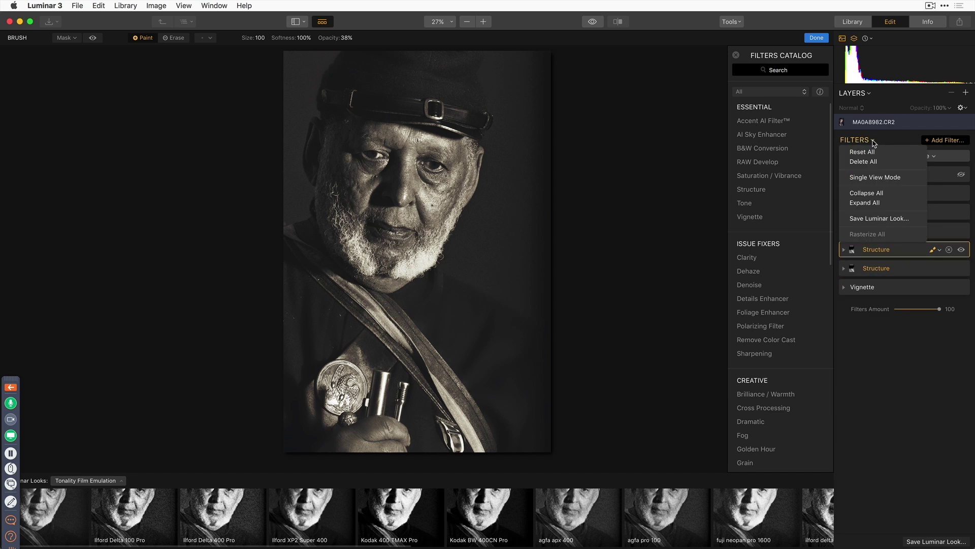
click(875, 179)
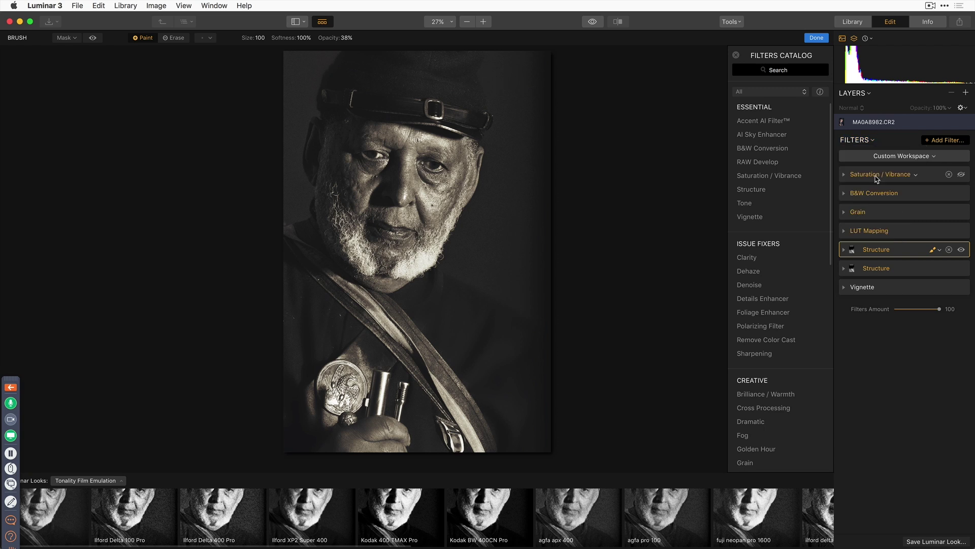
click(846, 288)
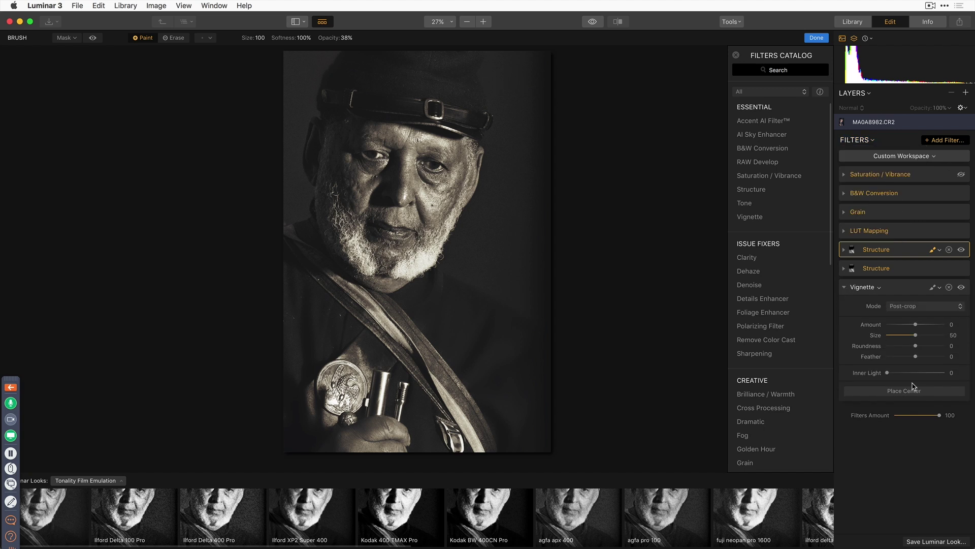
click(845, 195)
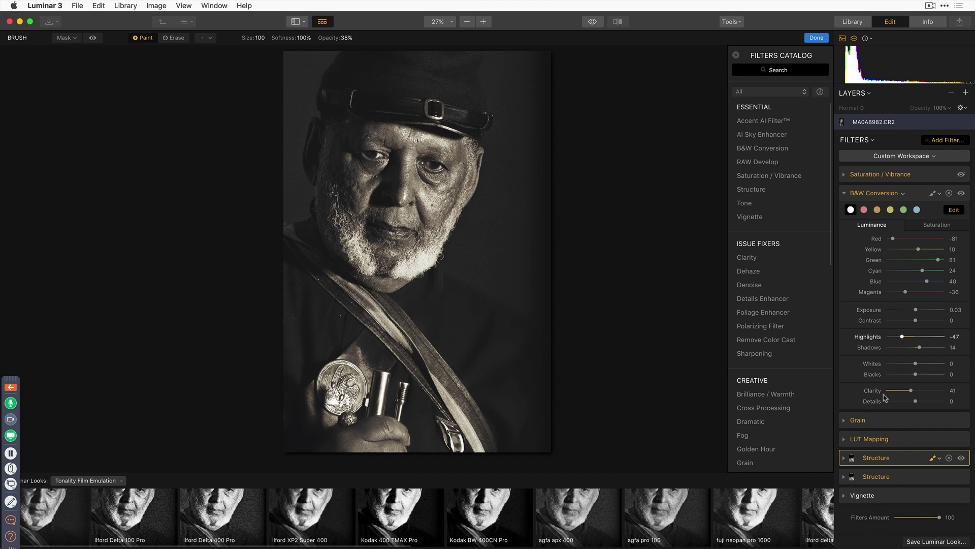
click(845, 422)
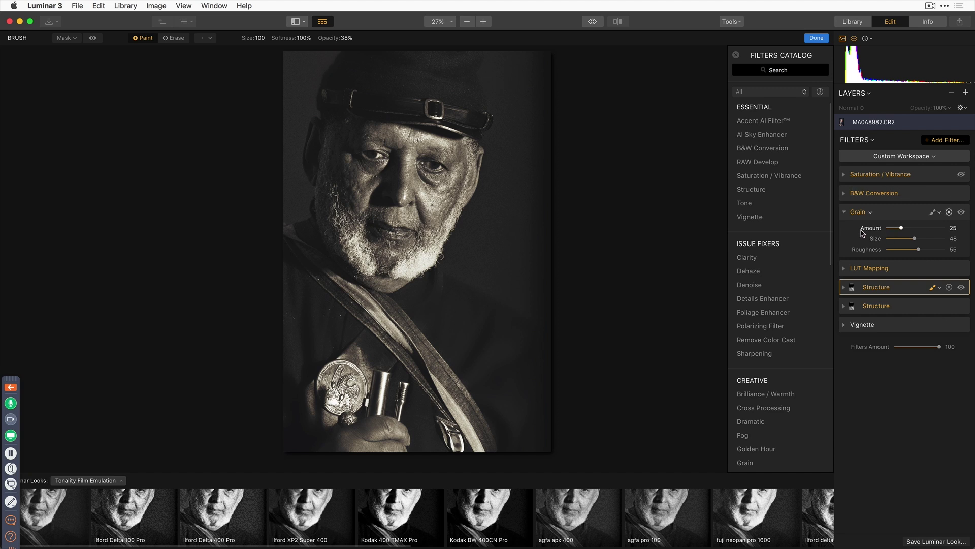
click(871, 142)
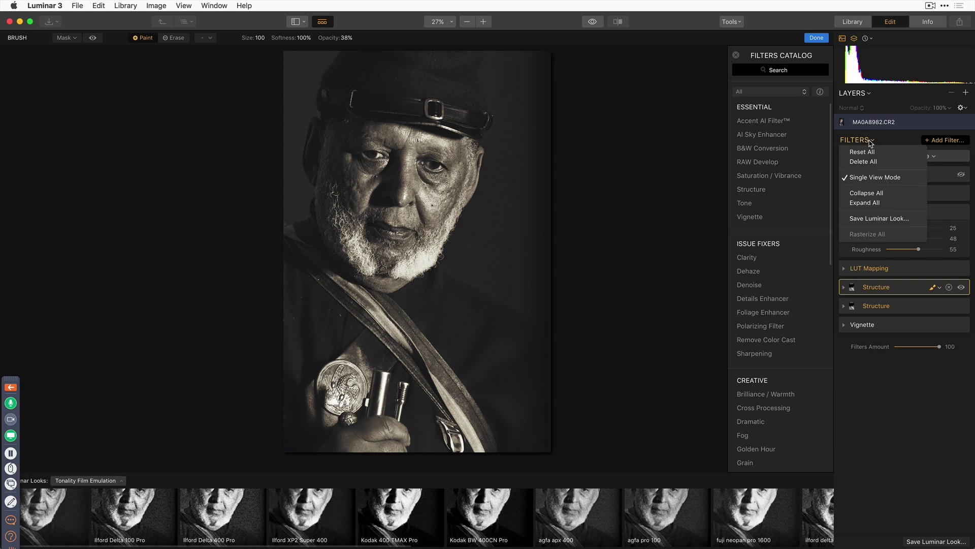
click(880, 178)
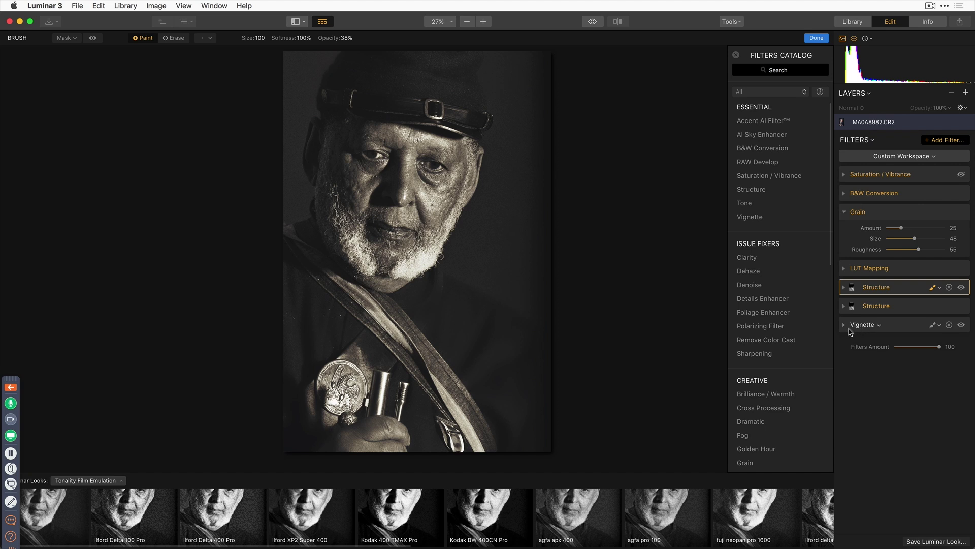
Step: Set the Vignette to Amount -57, Size 37, Feather -24 and Inner Light 17, and place its center on the man's face
click(845, 328)
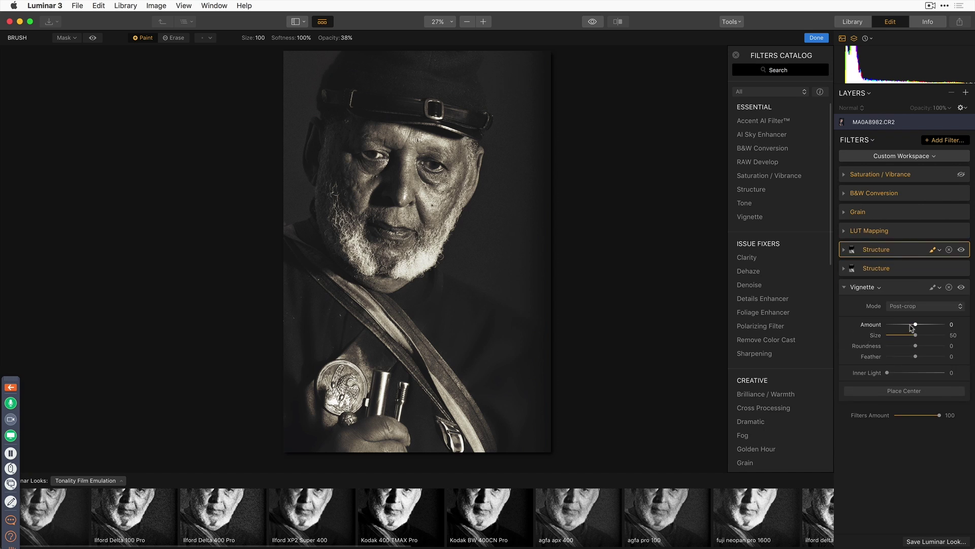
drag(916, 326, 898, 327)
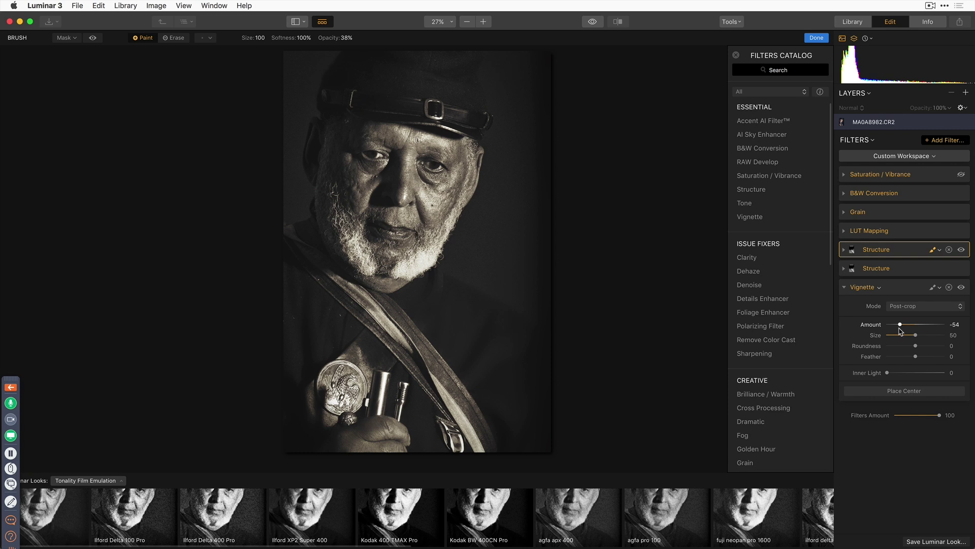
drag(900, 327, 899, 327)
drag(891, 375, 902, 381)
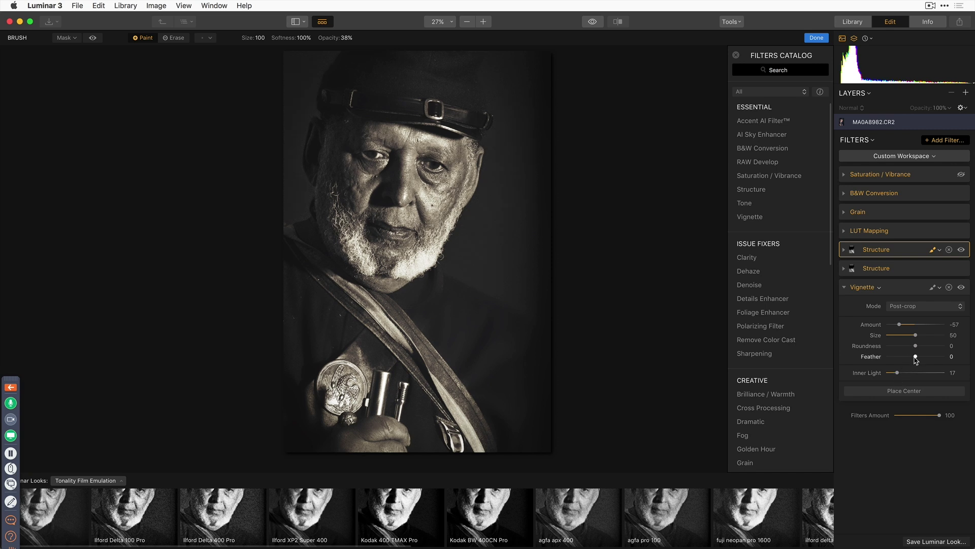
mouse_move(916, 358)
mouse_down()
mouse_move(906, 336)
mouse_move(910, 347)
mouse_up()
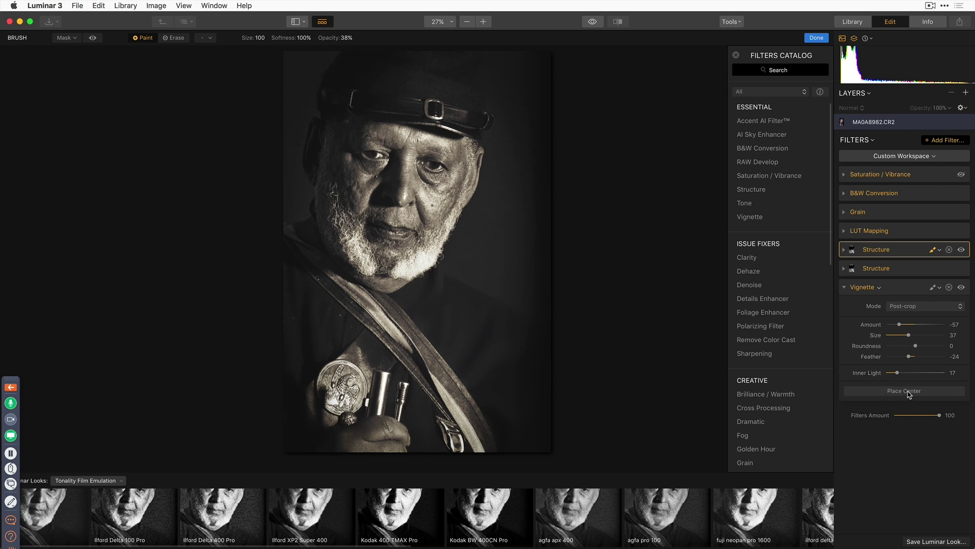
click(909, 391)
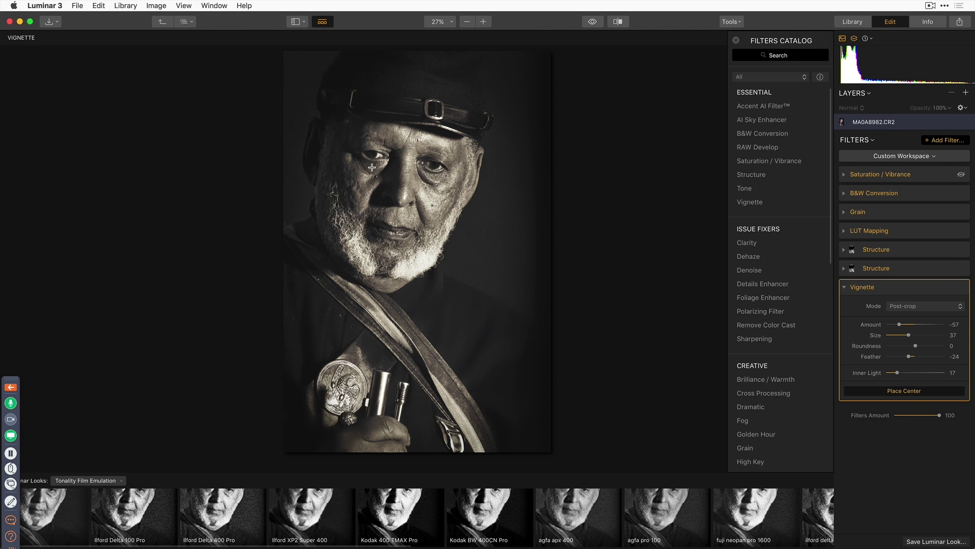
click(398, 197)
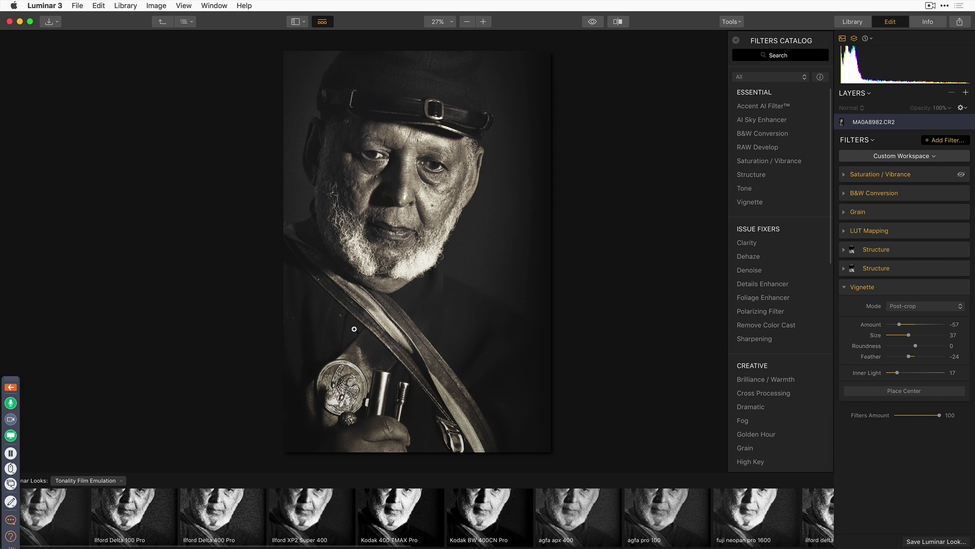
click(732, 22)
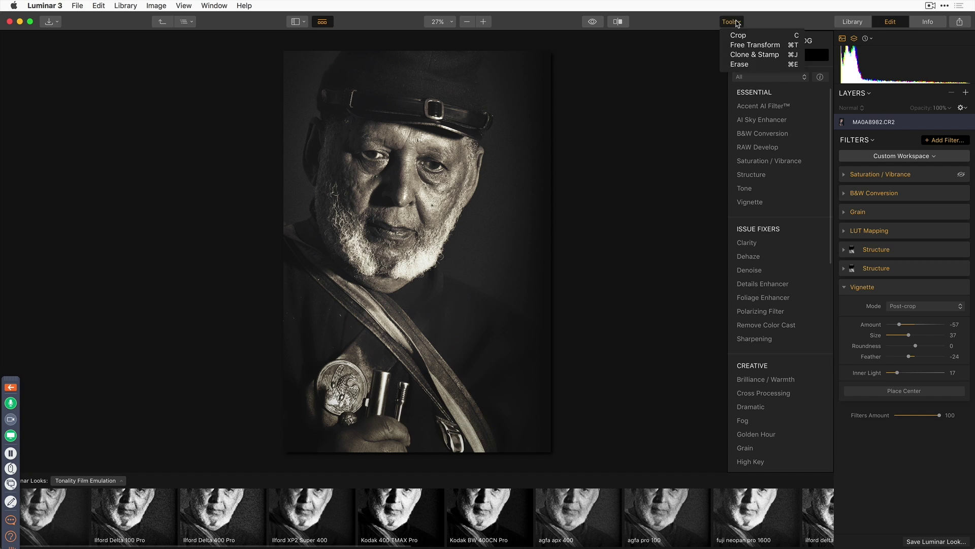
click(738, 55)
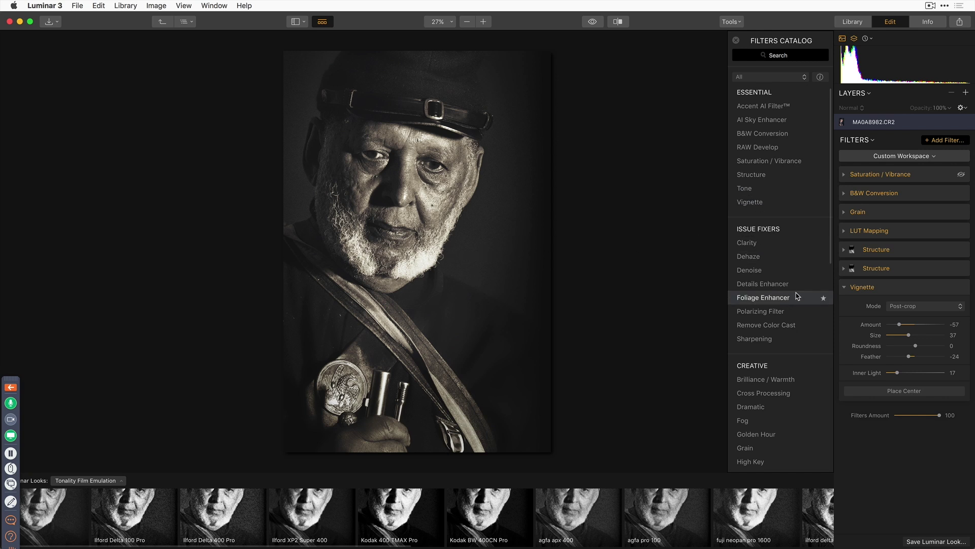
Step: Search the filters catalog for "det" and add the Details Enhancer filter
scroll(766, 410, down, 5)
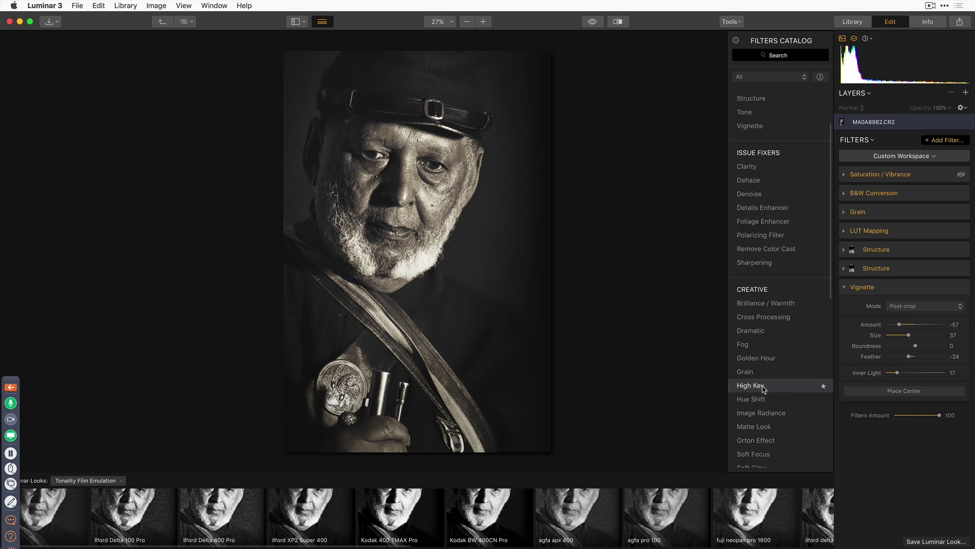
click(787, 54)
text(det)
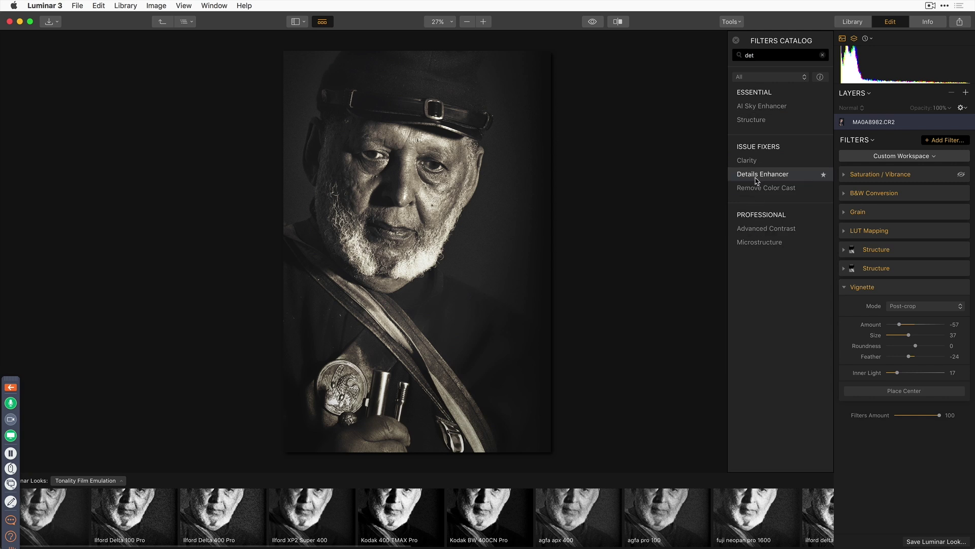
click(764, 174)
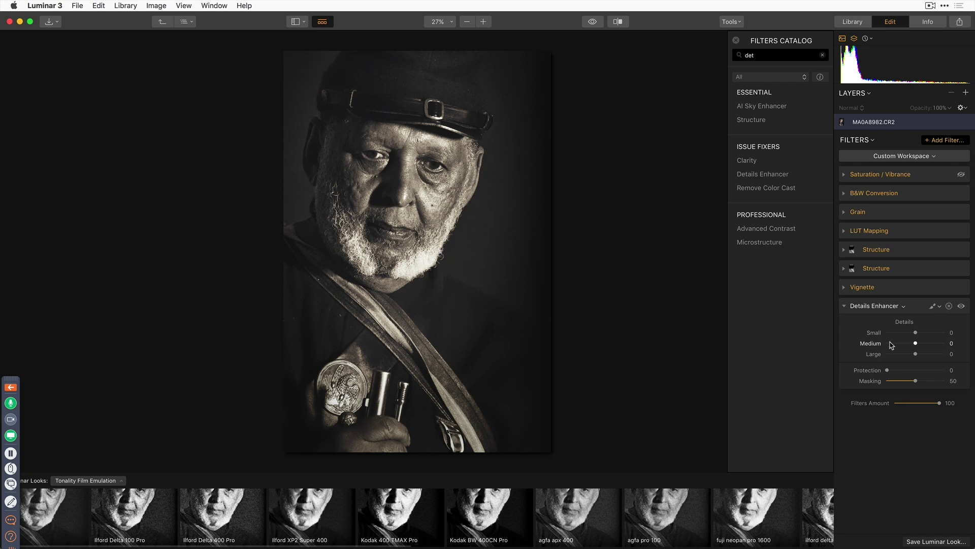
Step: Test Details Enhancer at Small 75, Medium 66 and Large 70 on the beard up close, and reduce it to Small 19, Medium 20, Large 20
drag(916, 333, 936, 354)
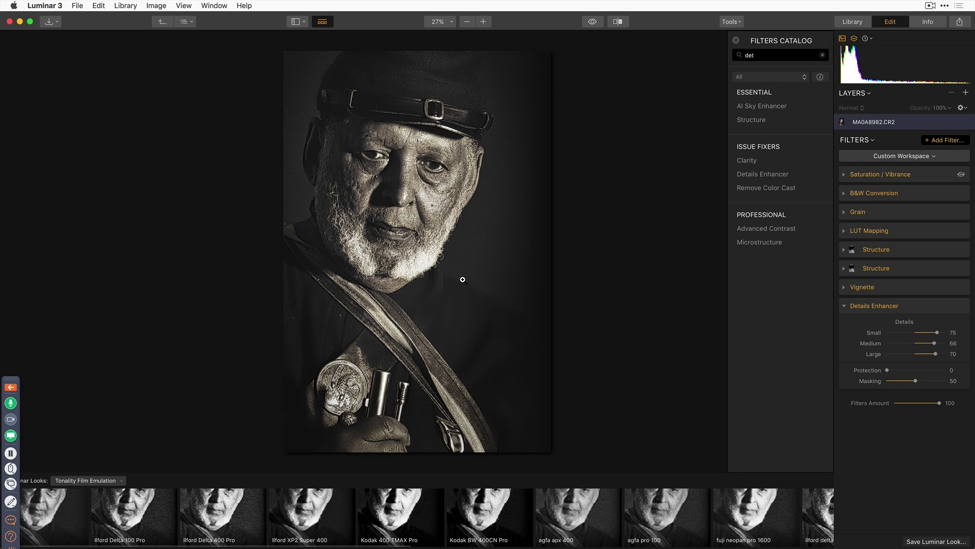
click(430, 246)
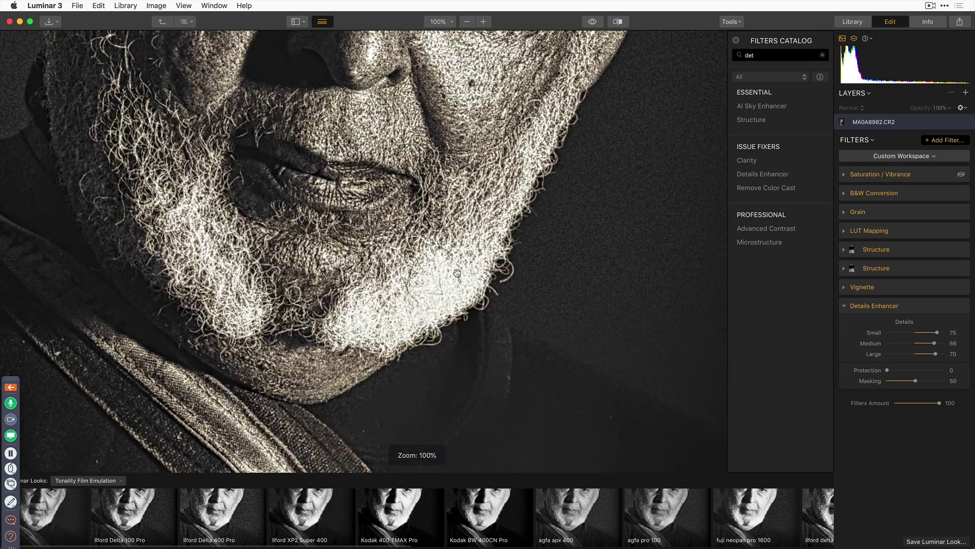
key(super+minus)
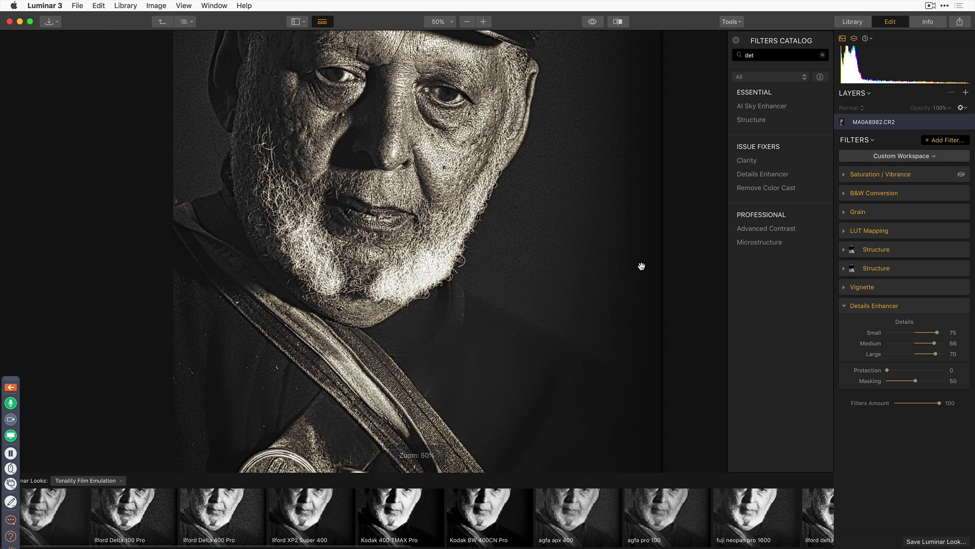
key(super+minus)
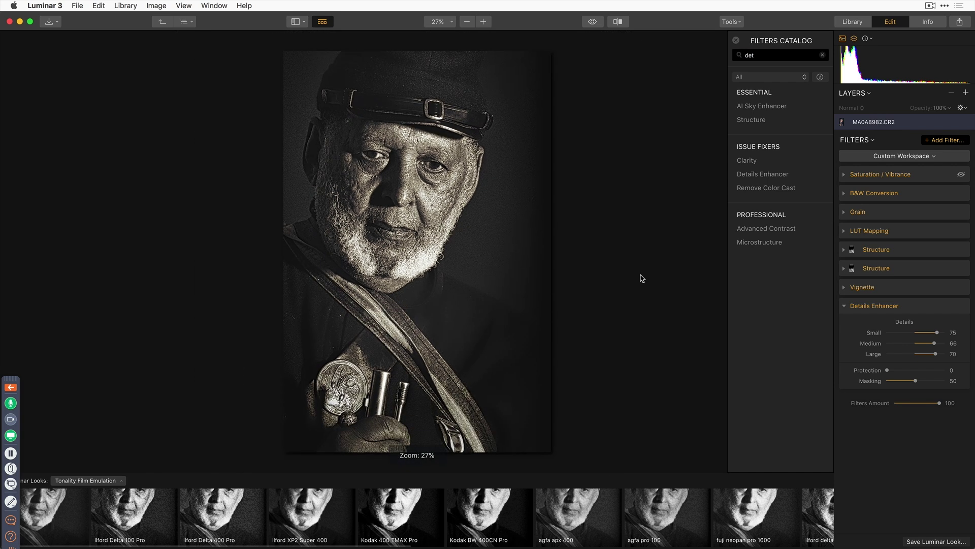
mouse_move(938, 333)
mouse_down()
mouse_move(922, 338)
mouse_move(919, 354)
mouse_up()
Step: Add a brush mask to Details Enhancer and paint the effect onto the lower beard with a size 64 brush
click(934, 306)
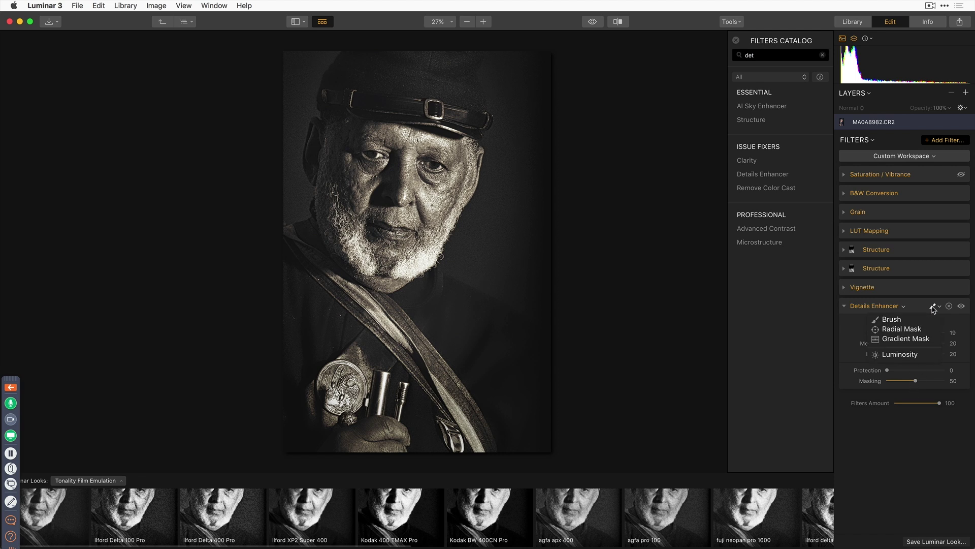
click(907, 321)
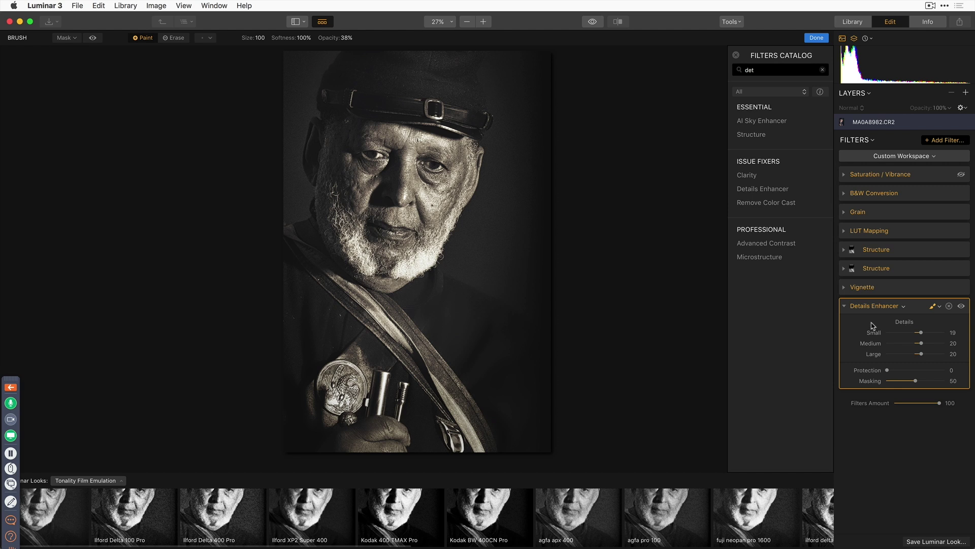
drag(453, 265, 415, 239)
key(bracketleft)
key(bracketleft)
key(bracketleft)
key(bracketleft)
key(bracketleft)
key(bracketleft)
key(bracketleft)
scroll(433, 260, up, 5)
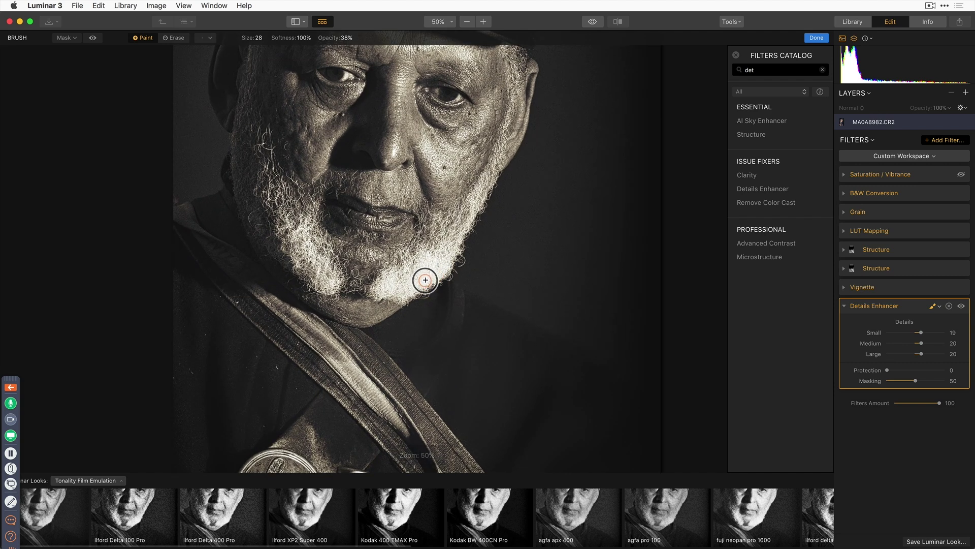
key(bracketright)
key(bracketright)
key(bracketright)
key(bracketright)
key(bracketright)
key(bracketright)
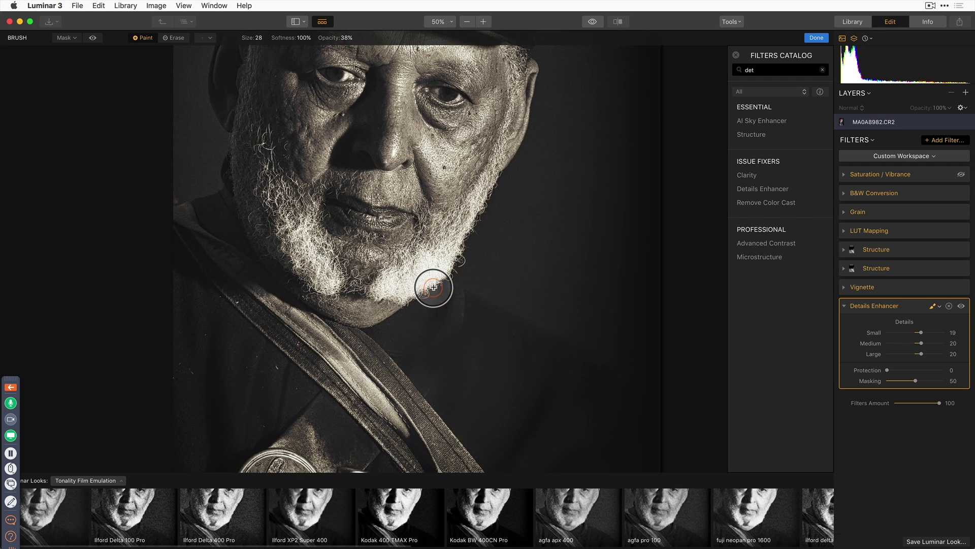
mouse_move(433, 280)
mouse_down()
mouse_move(421, 297)
mouse_move(423, 289)
mouse_move(432, 299)
mouse_move(495, 237)
mouse_move(433, 270)
mouse_move(420, 307)
mouse_move(415, 297)
mouse_move(454, 270)
mouse_move(420, 307)
mouse_up()
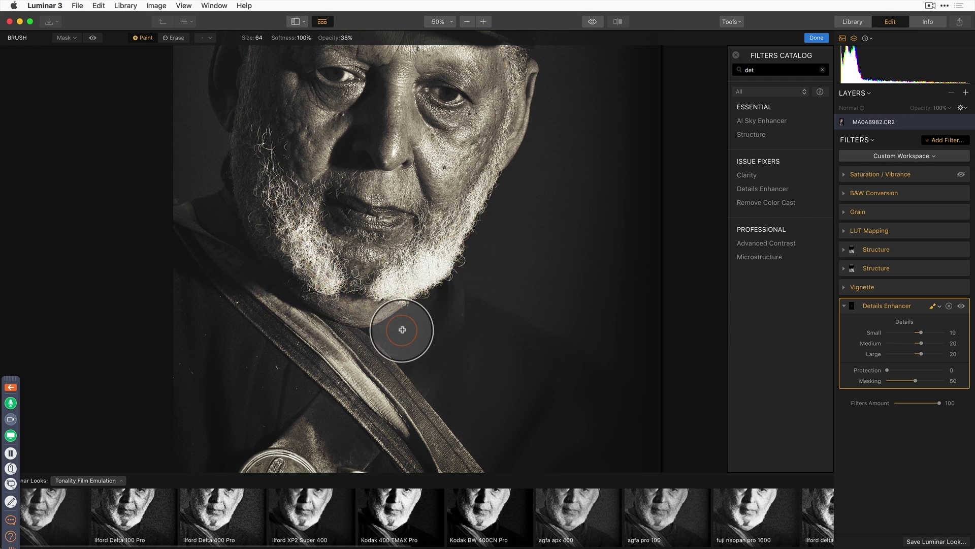
Step: Set the masked Details Enhancer to Small 44, Medium 37 and Large 40
click(928, 343)
click(927, 354)
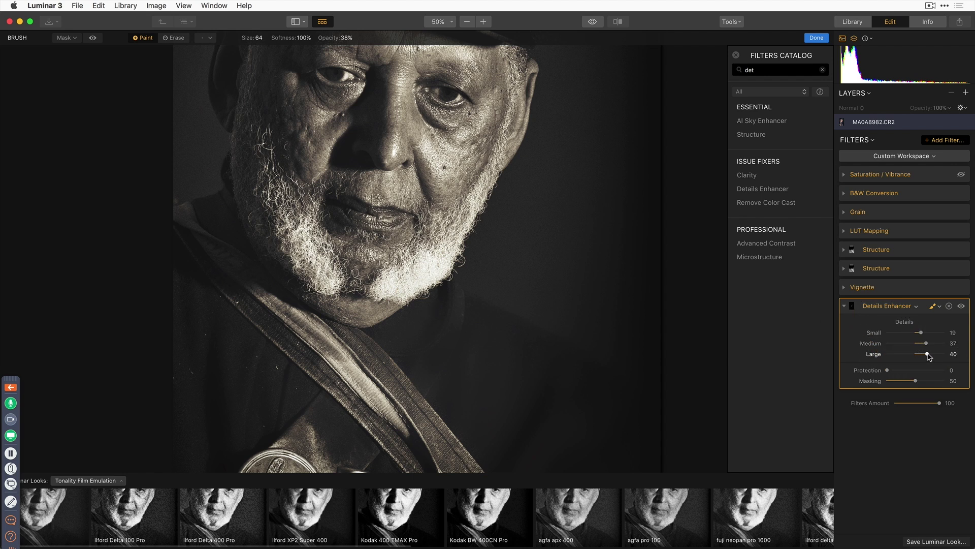
click(932, 333)
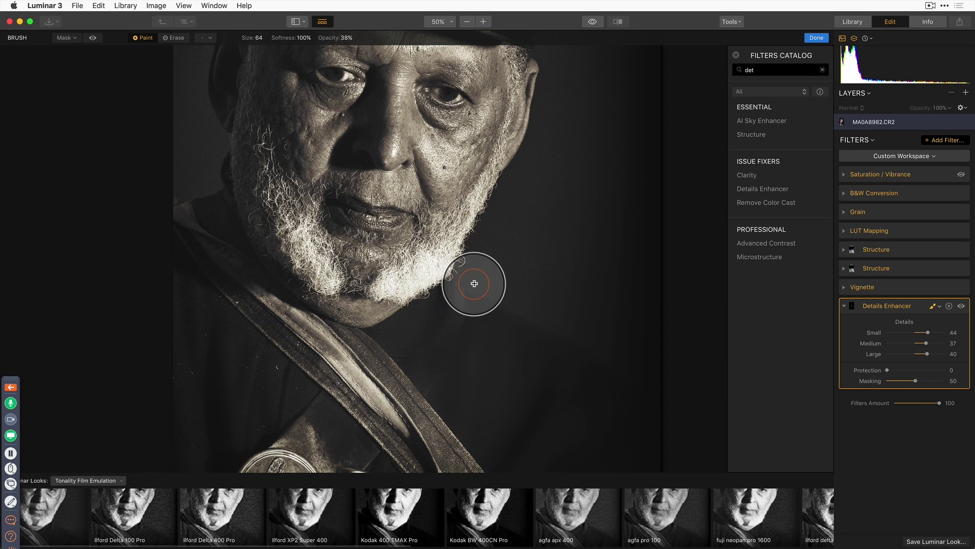
Step: Compare the whole portrait with its unedited original and leave the Details Enhancer mask brush
key(super+0)
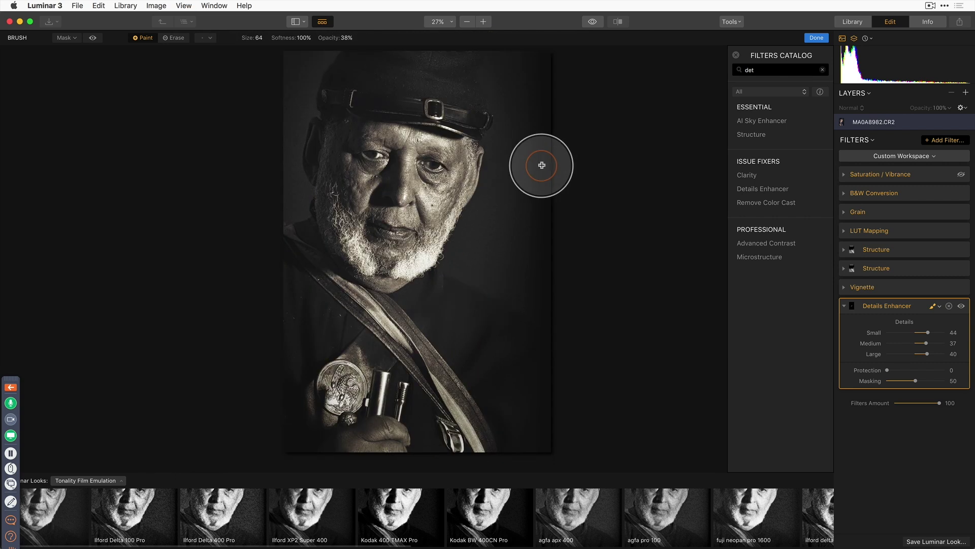
click(593, 22)
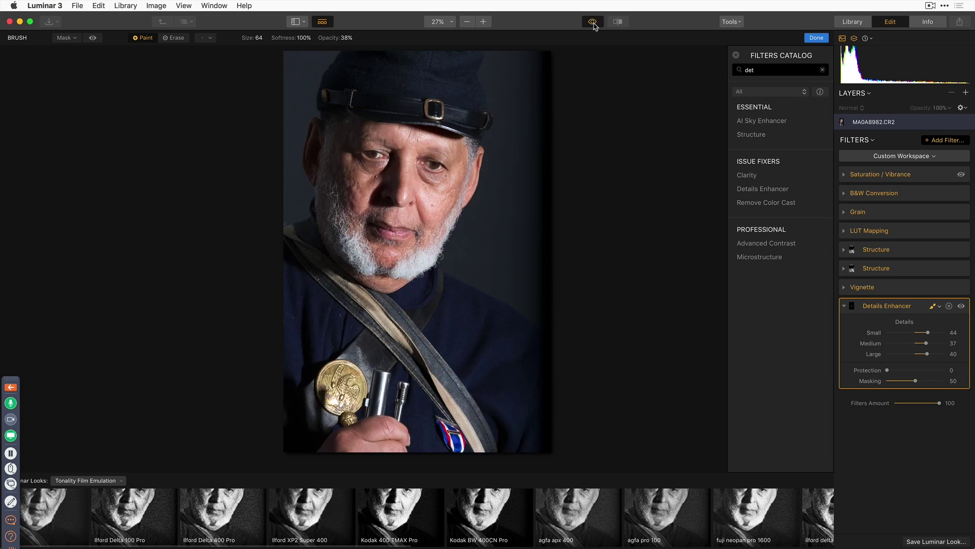
click(594, 22)
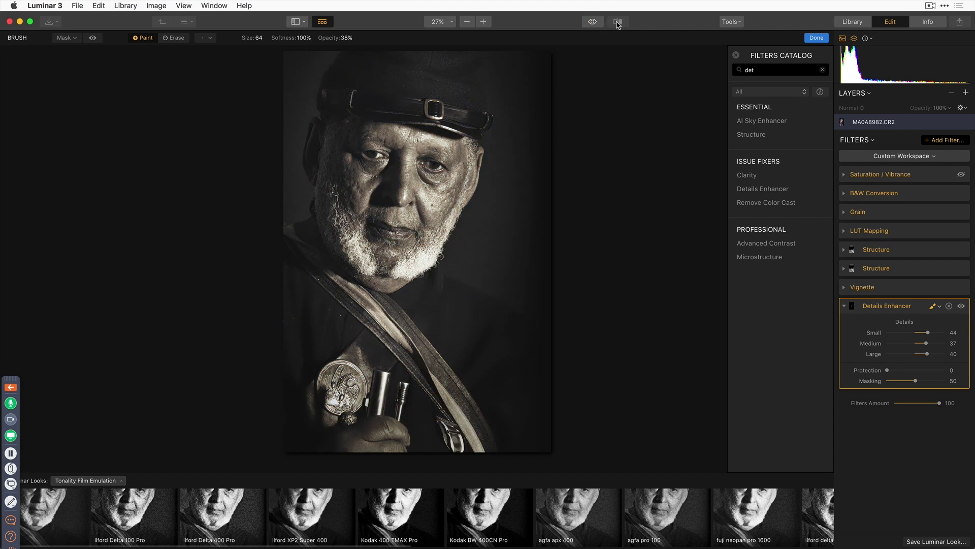
click(934, 307)
Step: Return to the library of all photos and open the cobbled alley photo with the bicycles for editing
click(858, 23)
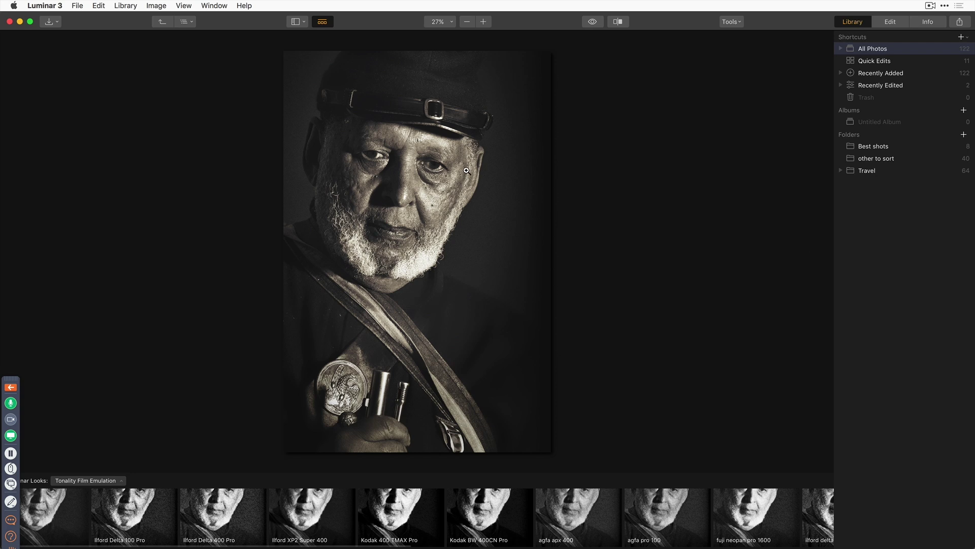
double_click(458, 226)
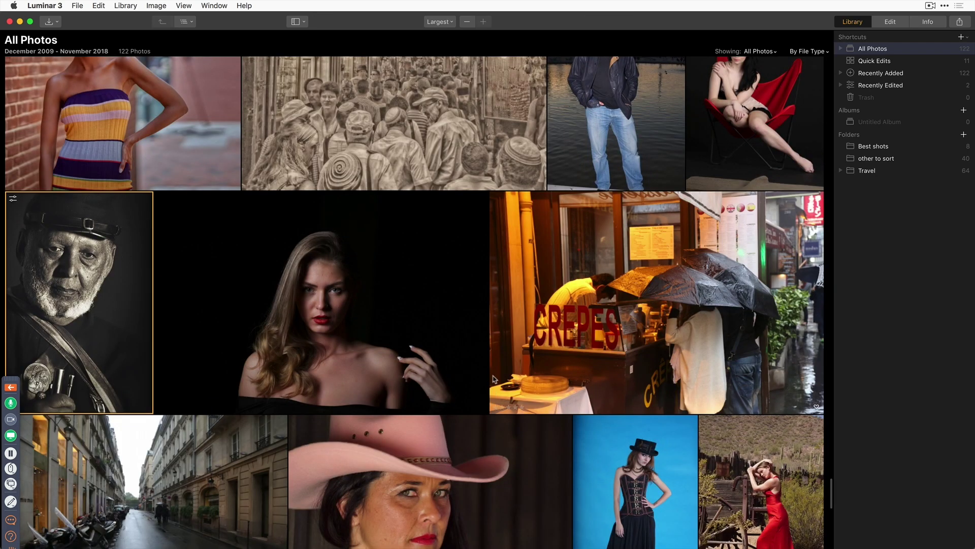
scroll(502, 325, up, 15)
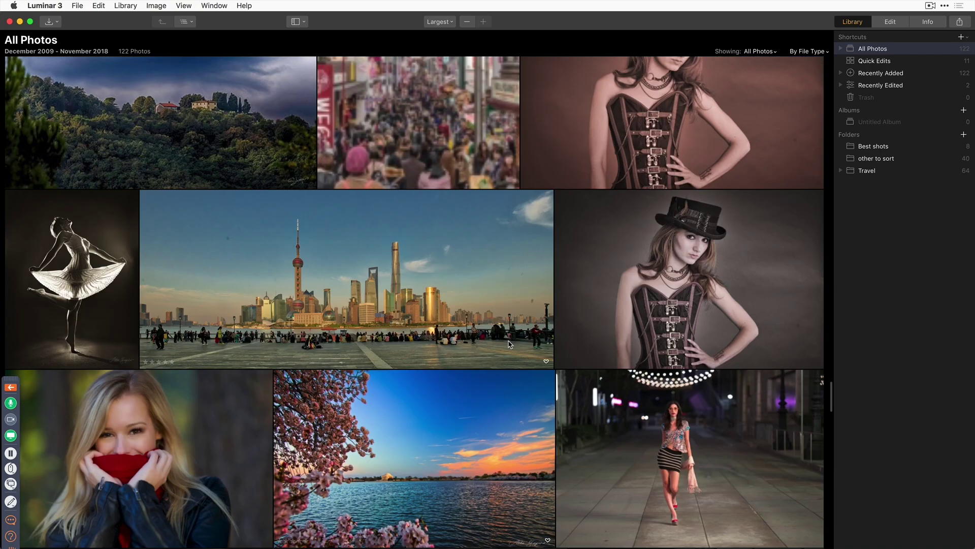
scroll(509, 344, up, 5)
scroll(509, 351, down, 1)
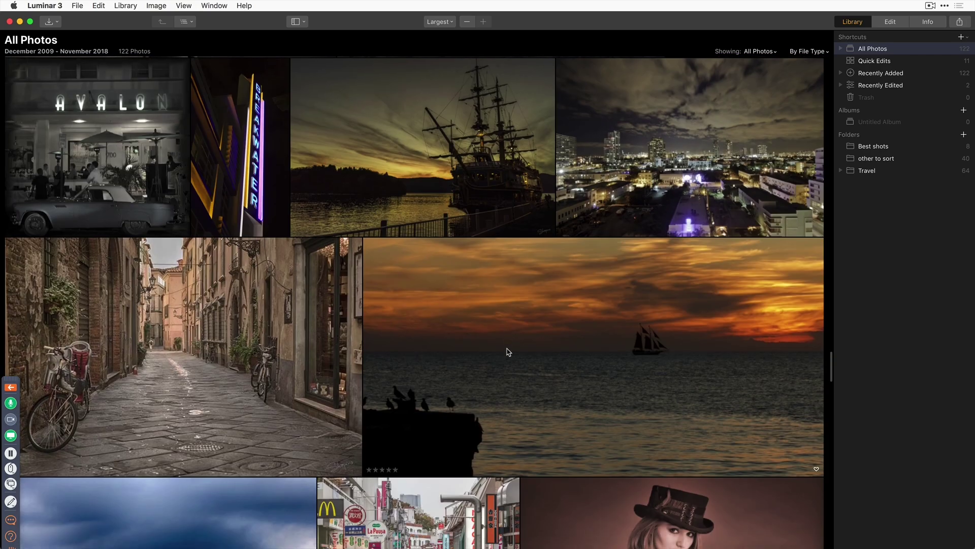
click(271, 374)
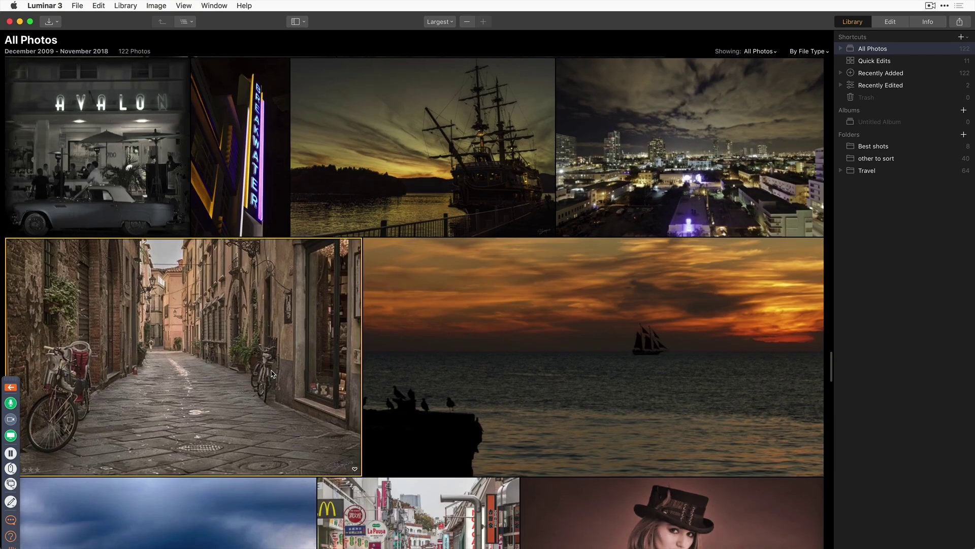
click(892, 23)
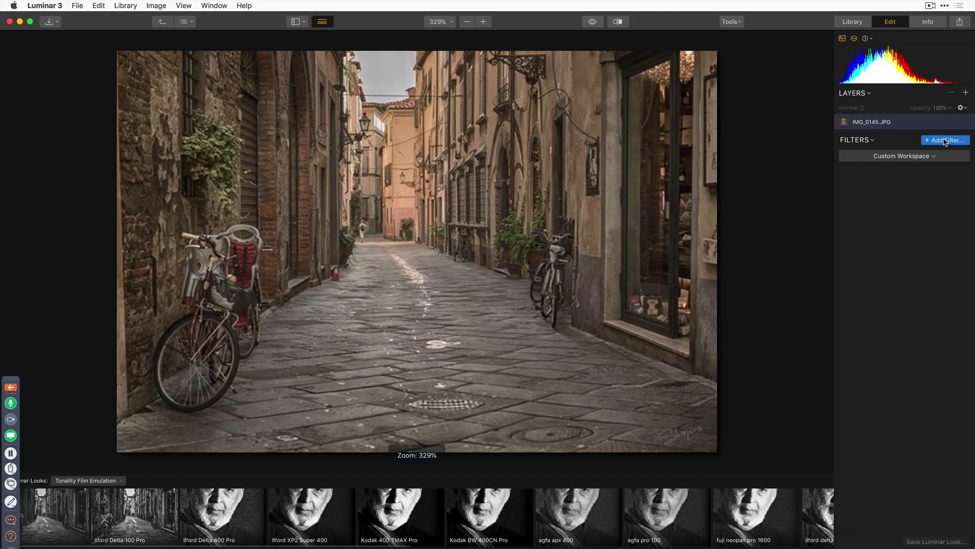
Step: Add the B&W Conversion filter to the alley photo, try the red and green color filters, and apply the blue one
click(945, 140)
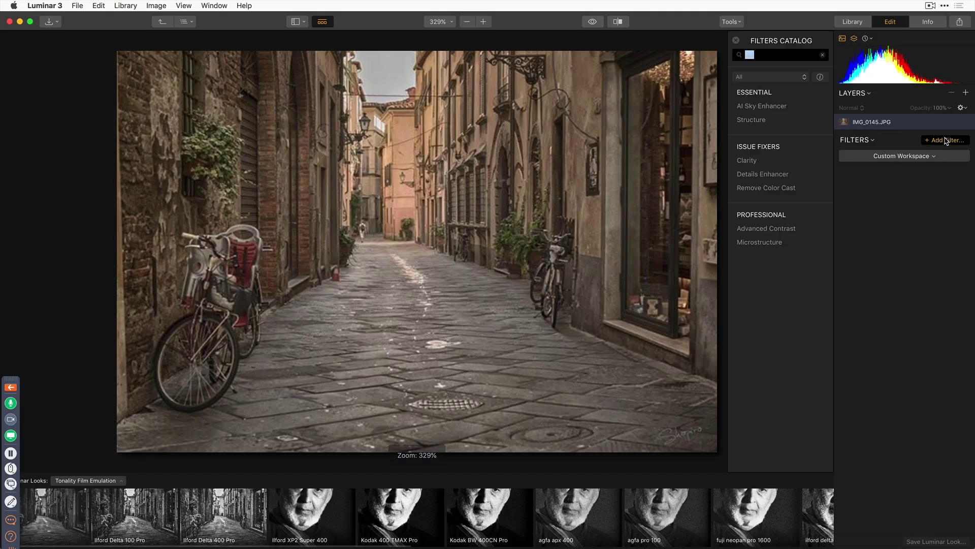
click(822, 55)
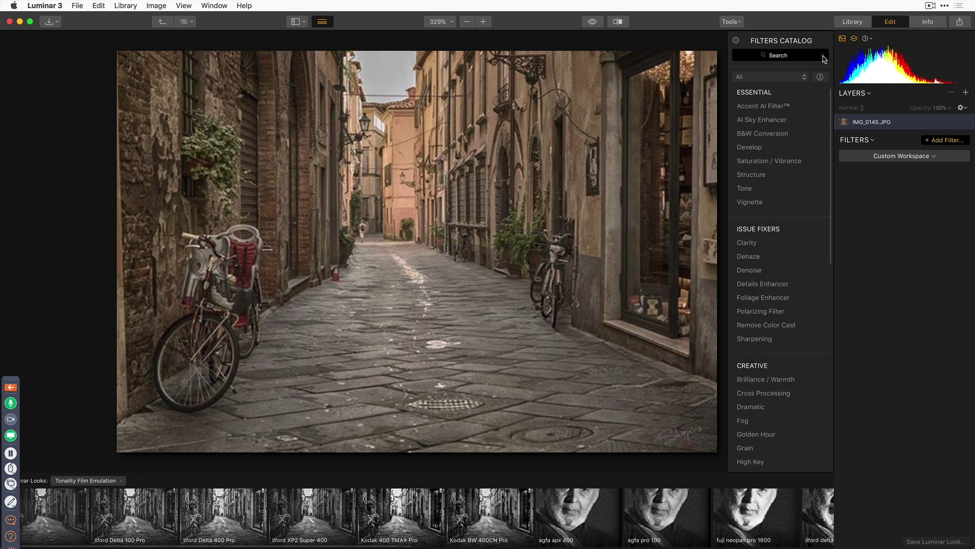
click(762, 133)
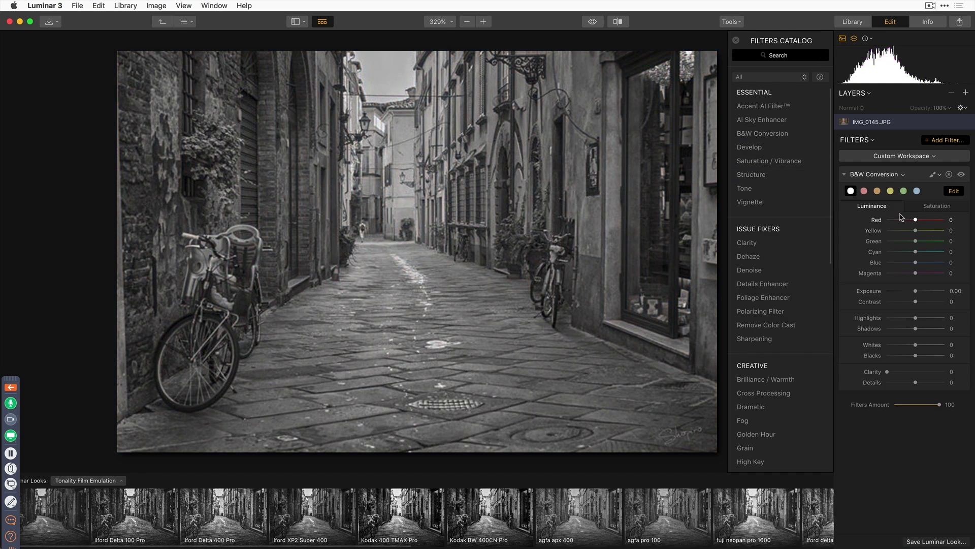
click(864, 191)
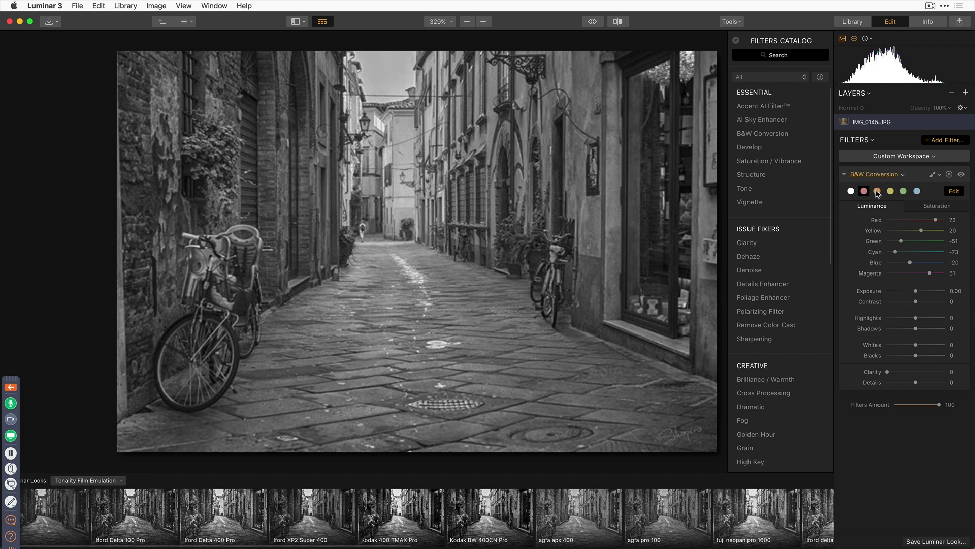
click(905, 191)
click(917, 191)
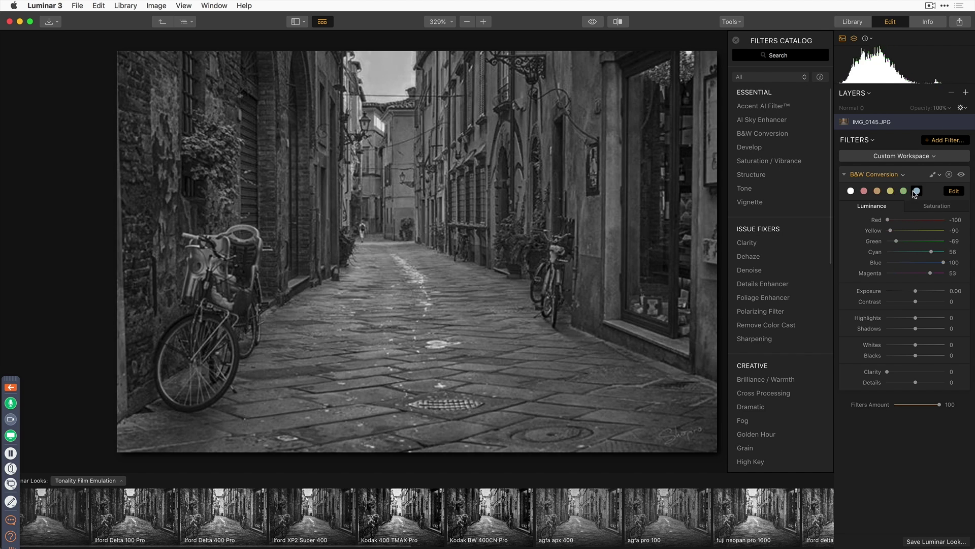
Step: Add a Structure filter with Amount 37 and a Tone filter with Contrast 40
click(751, 175)
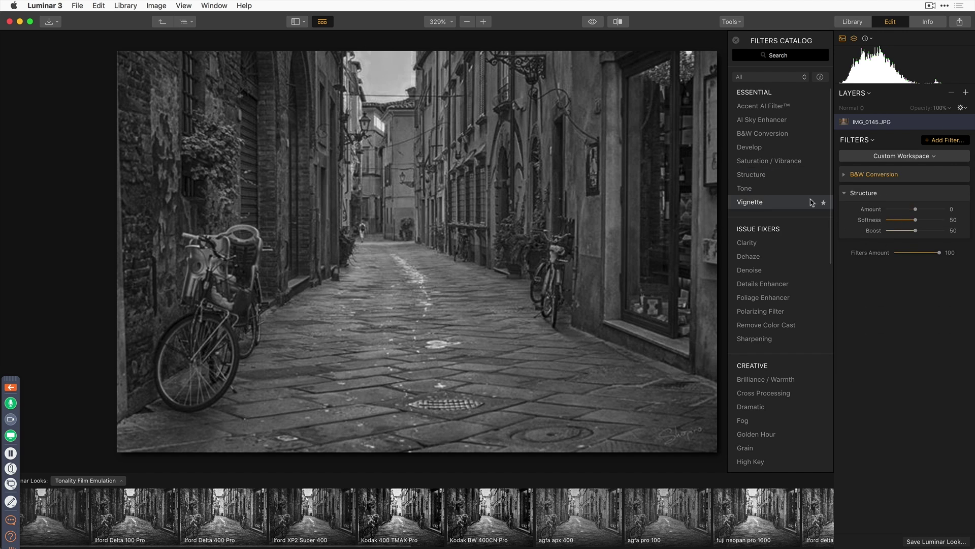
mouse_move(917, 210)
mouse_down()
mouse_move(934, 212)
mouse_move(928, 220)
mouse_up()
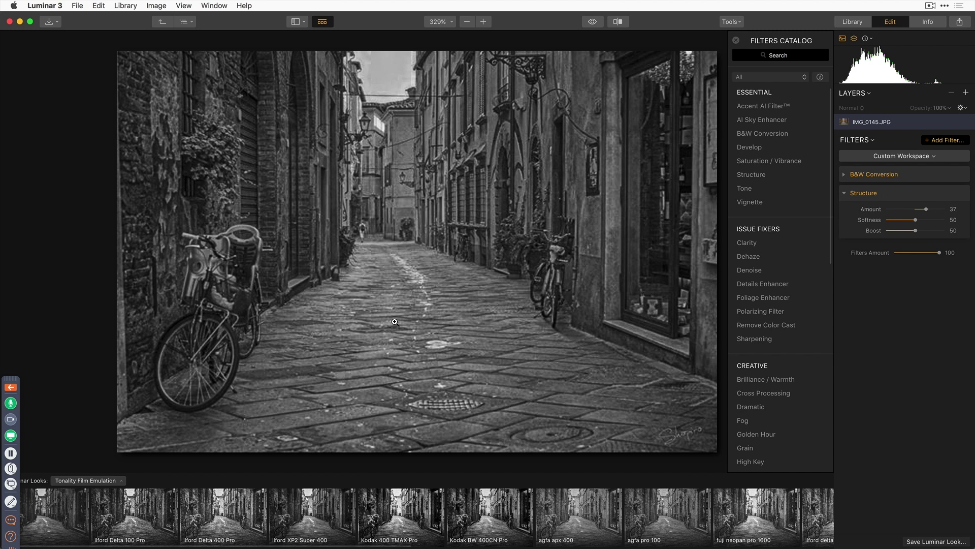
click(746, 190)
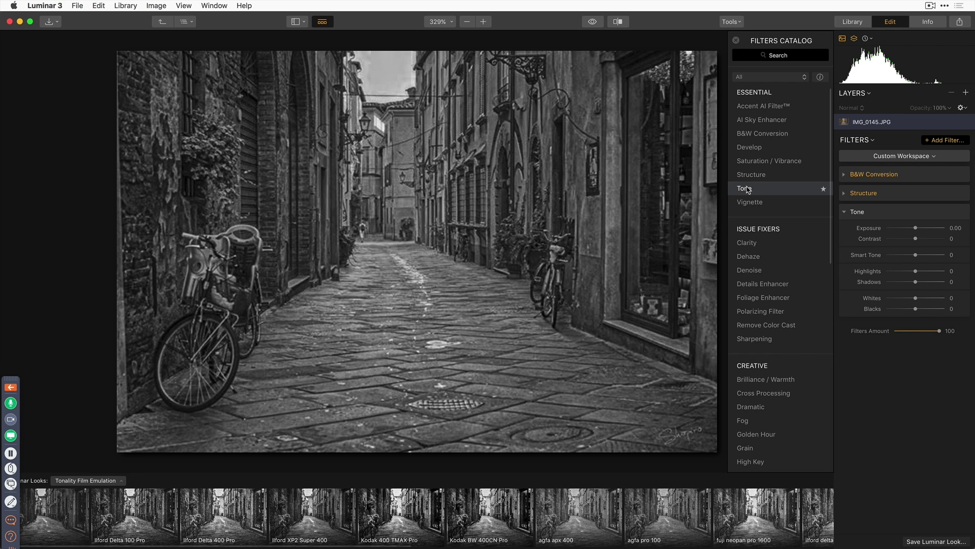
drag(915, 238, 930, 248)
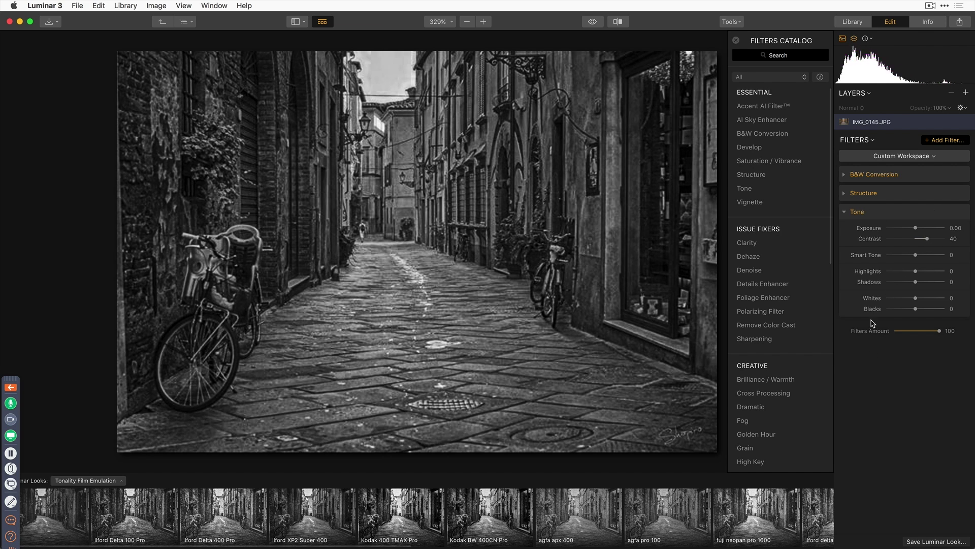
Step: Reduce the overall Filters Amount to 79 and add a Golden Hour filter with Amount 39 and Saturation -32
drag(940, 330, 930, 331)
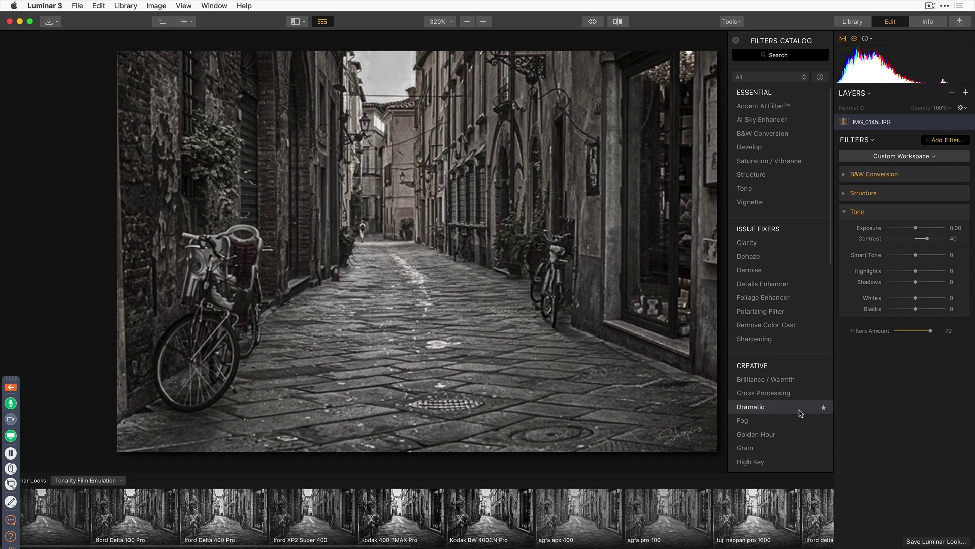
scroll(795, 413, down, 2)
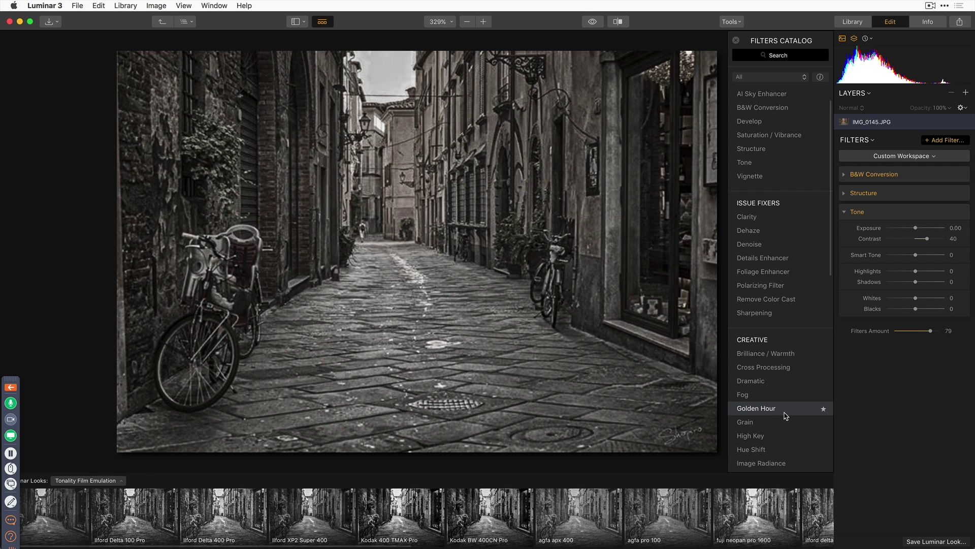
click(786, 415)
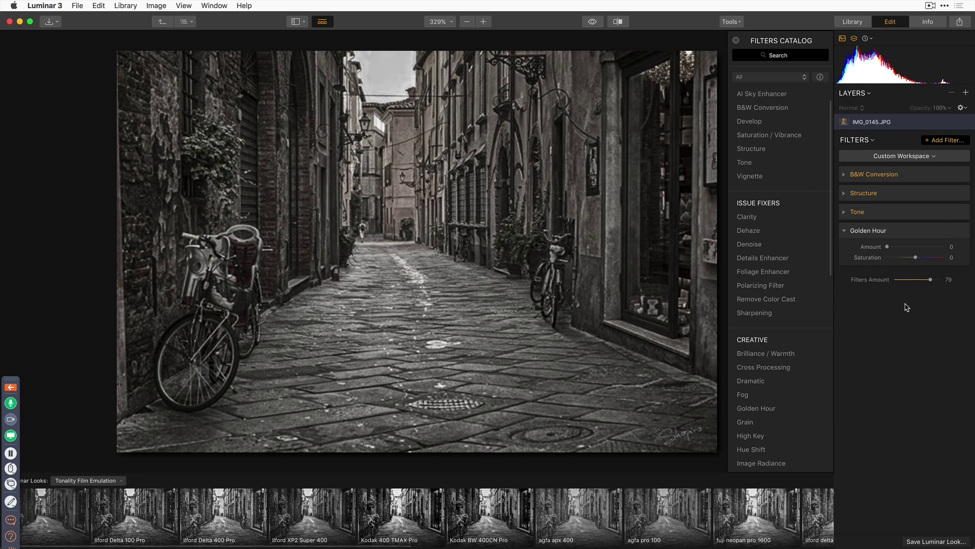
drag(887, 247, 911, 247)
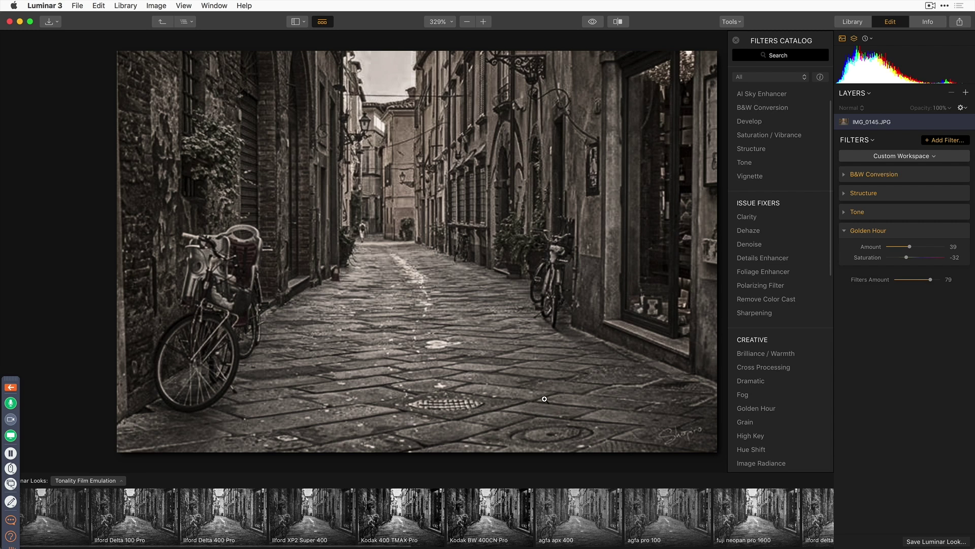
key(Escape)
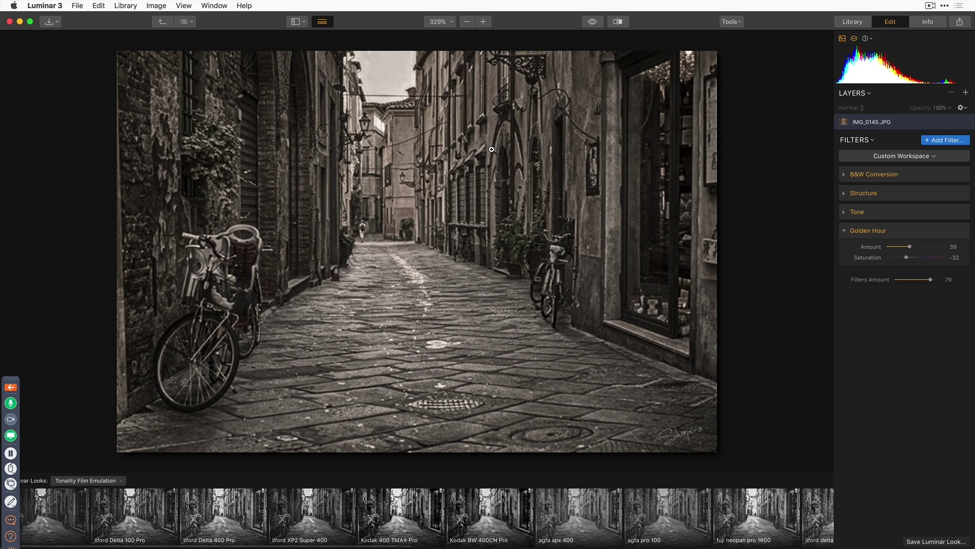
Step: Return to the library, show the recently edited photos, and open the portrait of the bearded man in the cap for editing
key(g)
scroll(327, 234, up, 5)
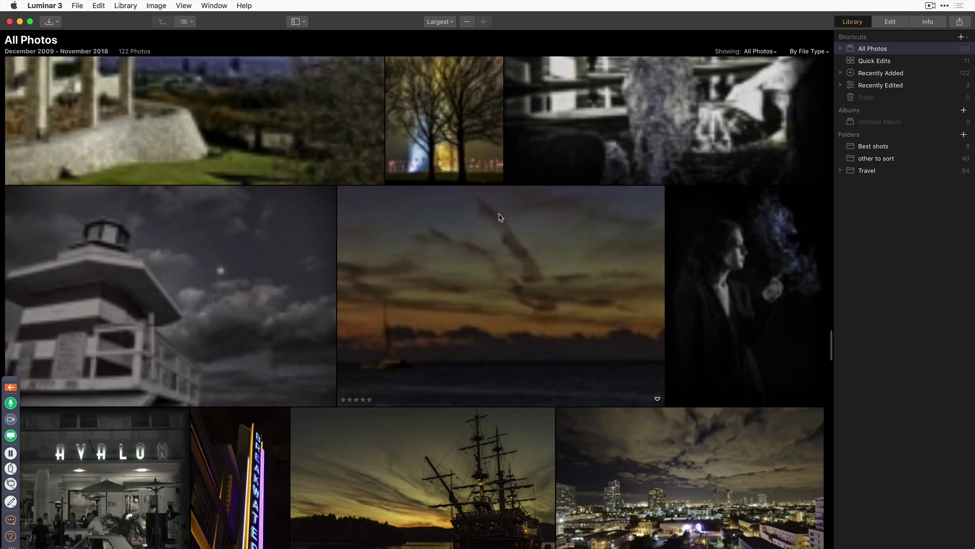
click(890, 87)
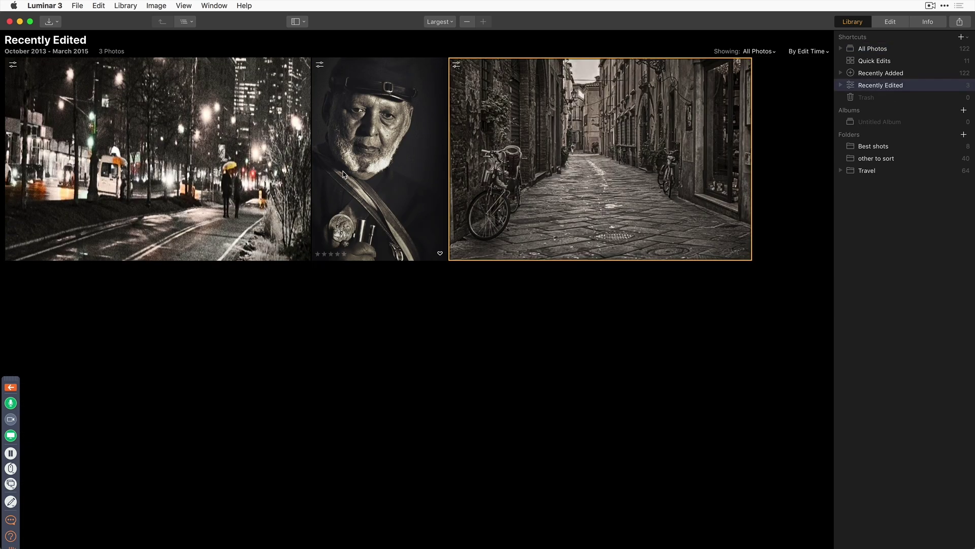
click(362, 191)
double_click(362, 191)
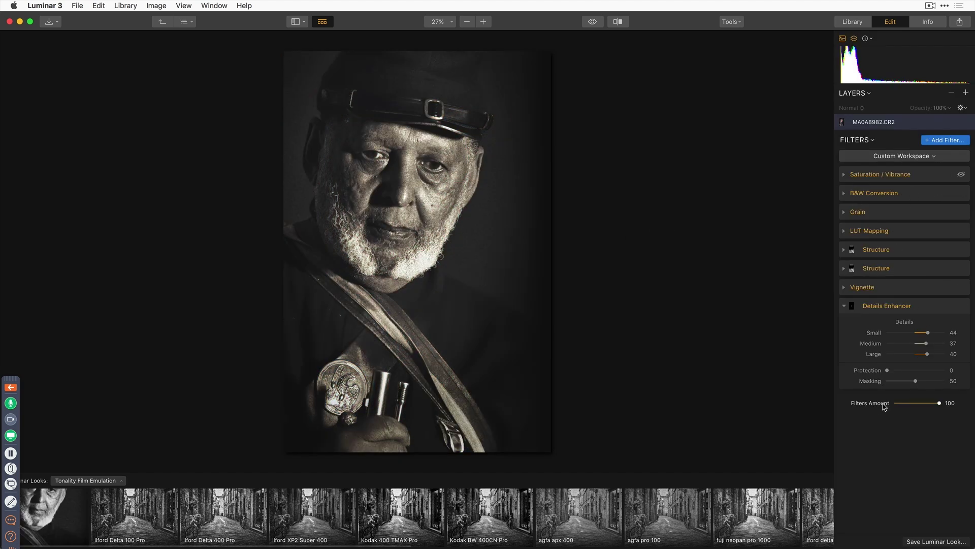
Step: Add a Hue Shift filter to the portrait with Hue -27, and switch the filter's effect off
click(946, 141)
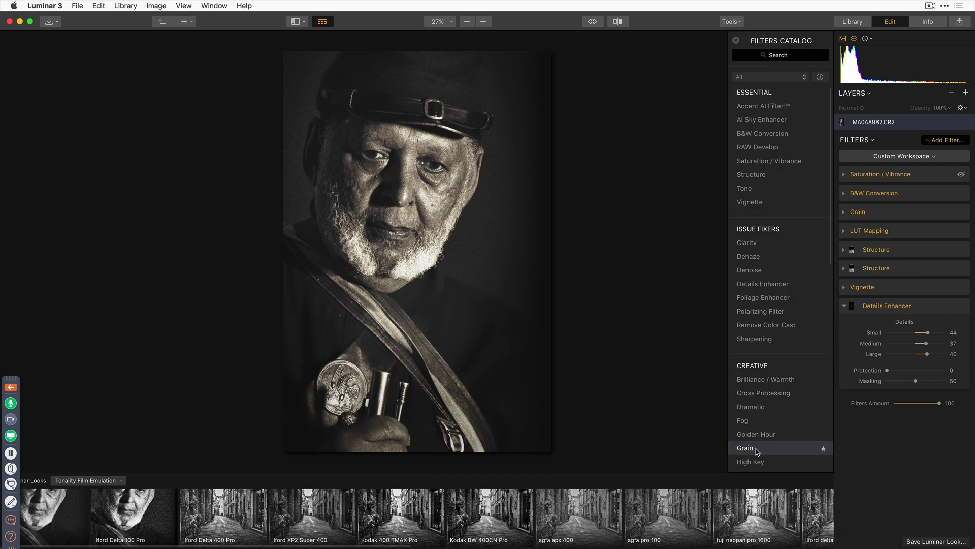
scroll(767, 420, down, 7)
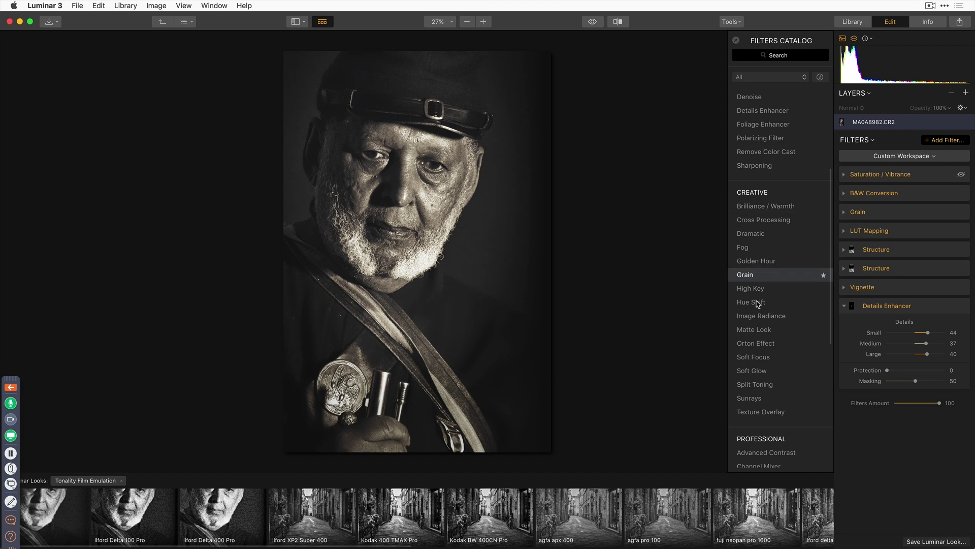
click(757, 302)
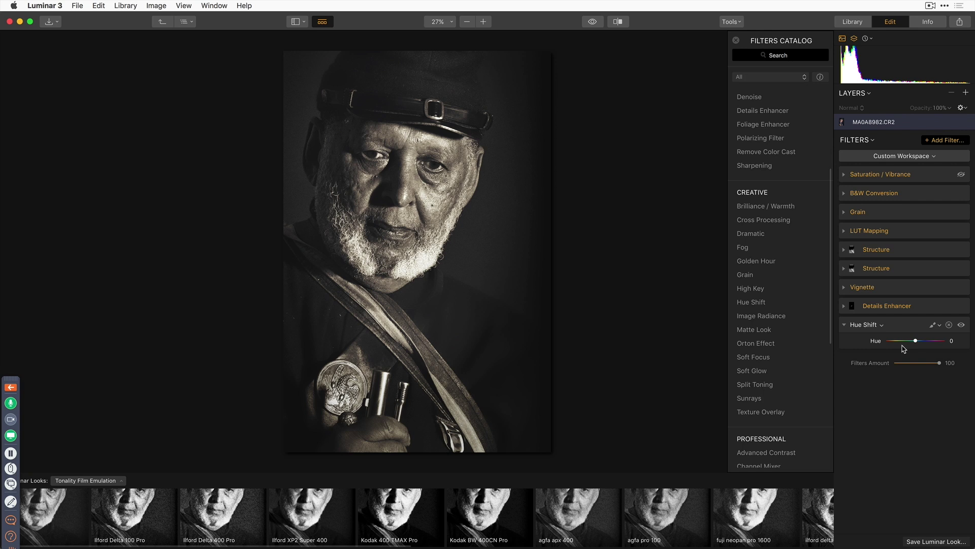
mouse_move(917, 341)
mouse_down()
mouse_move(884, 341)
mouse_move(931, 342)
mouse_move(912, 342)
mouse_up()
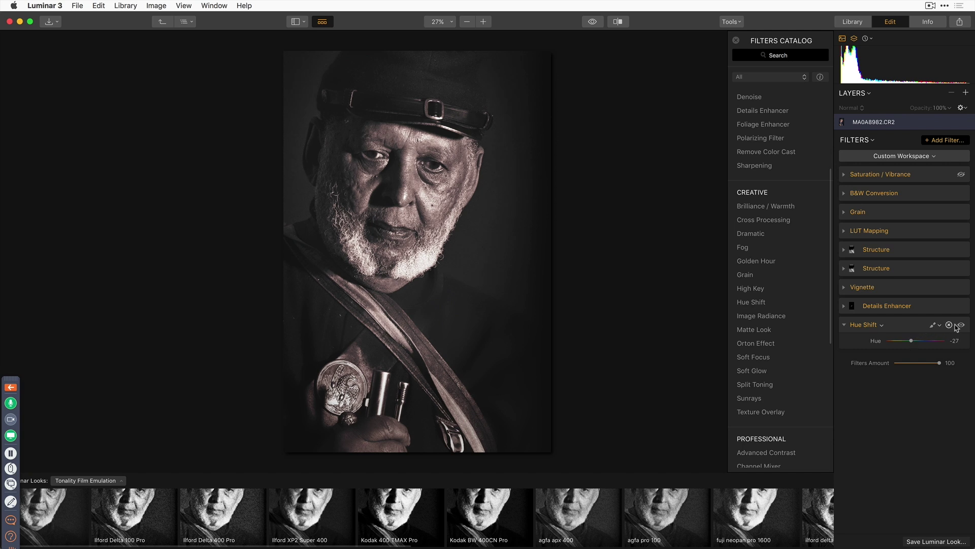
click(962, 325)
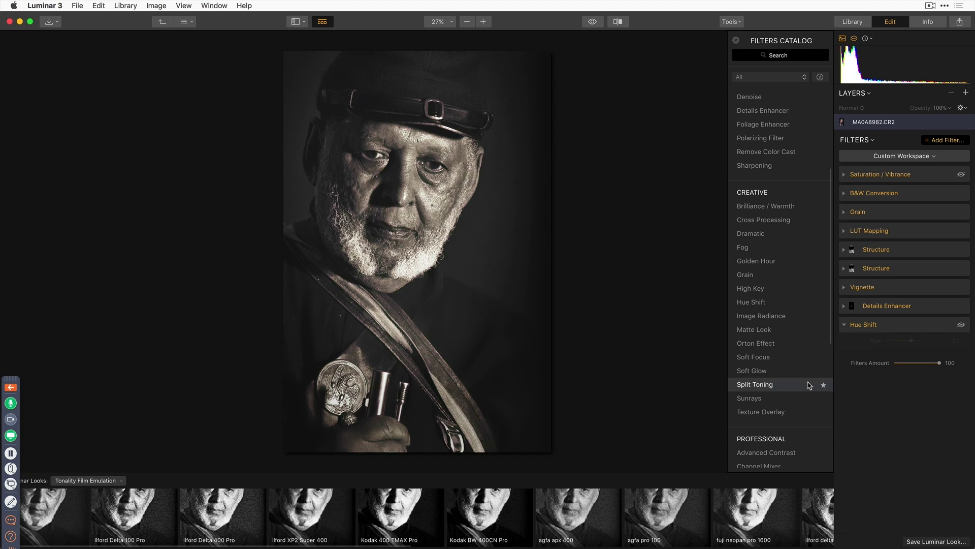
Step: Add a Split Toning filter with highlights Saturation 17 and shadows Hue 248 and Saturation 11, and try shifting the Balance toward the highlights
click(800, 389)
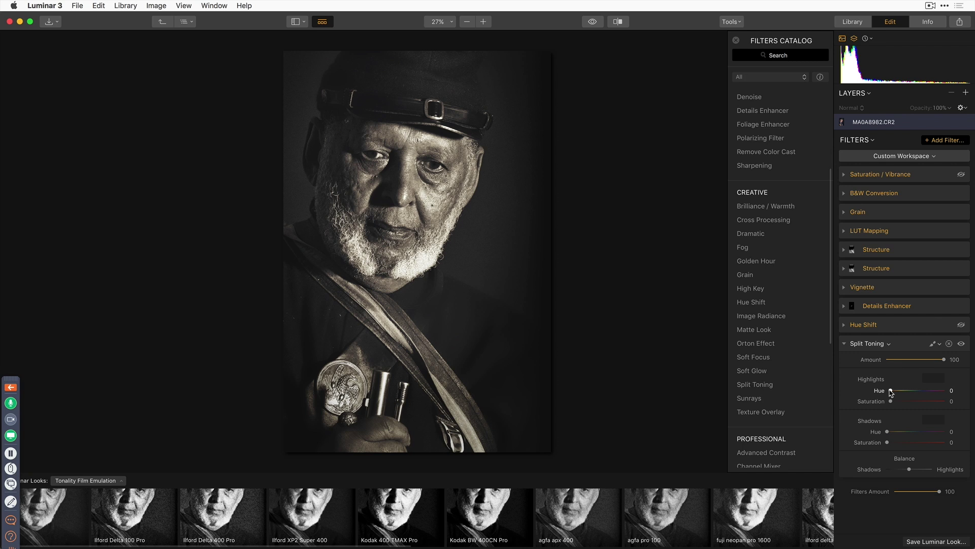
mouse_move(891, 391)
mouse_down()
mouse_move(904, 403)
mouse_move(921, 402)
mouse_move(890, 392)
mouse_move(918, 391)
mouse_move(886, 396)
mouse_move(915, 403)
mouse_move(901, 402)
mouse_up()
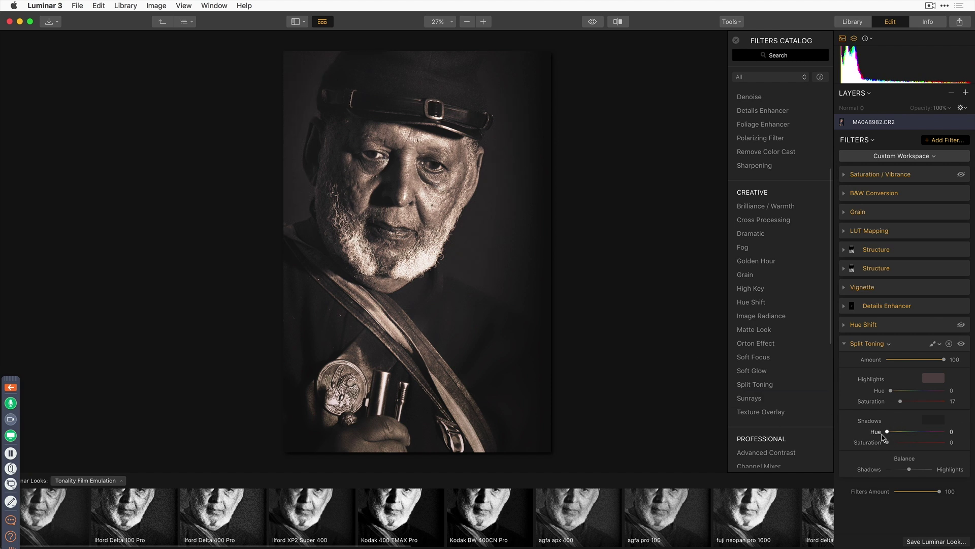
drag(887, 442, 930, 430)
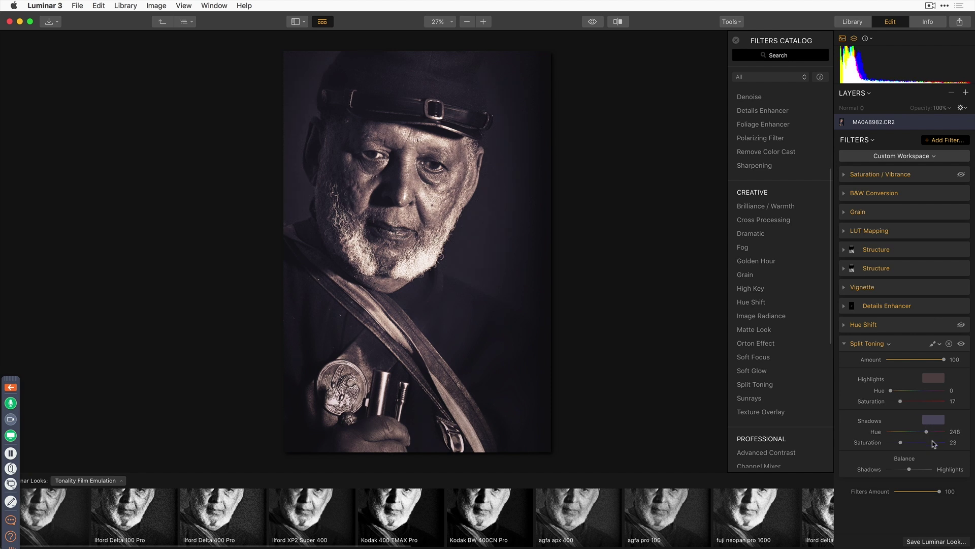
drag(900, 443, 894, 443)
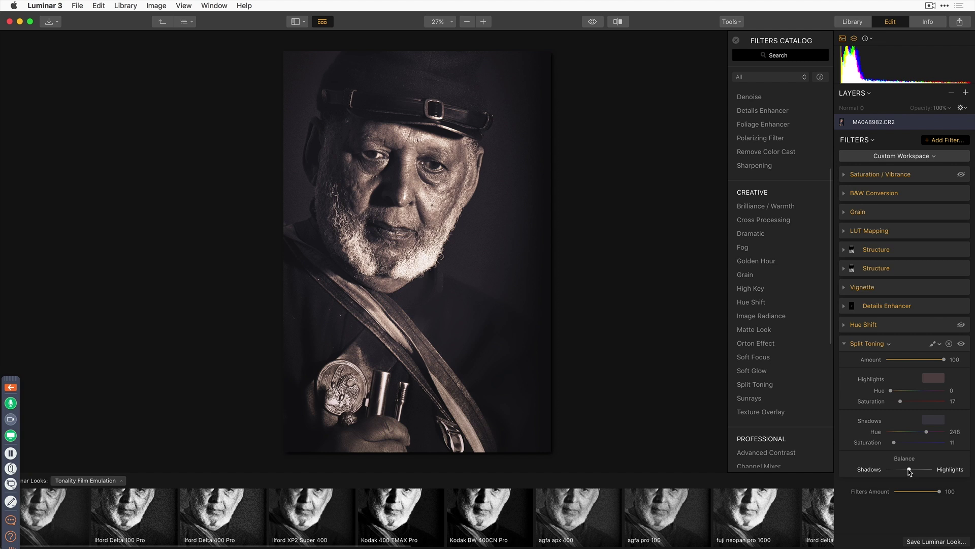
mouse_move(909, 469)
mouse_down()
mouse_move(894, 470)
mouse_move(916, 470)
mouse_up()
drag(914, 472, 908, 472)
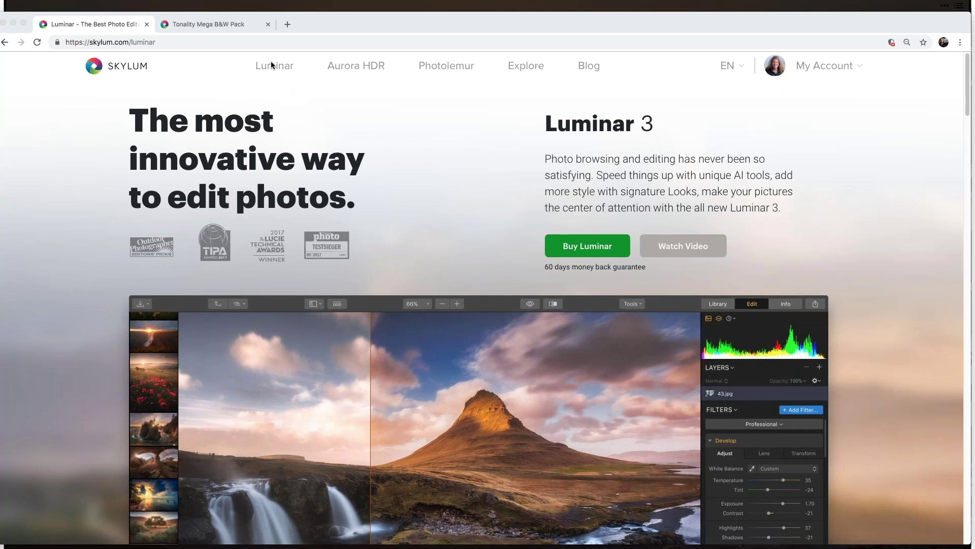
Step: Switch to Chrome and open the Tonality Mega B&W Pack page from the Looks category of the Luminar Marketplace
mouse_move(274, 67)
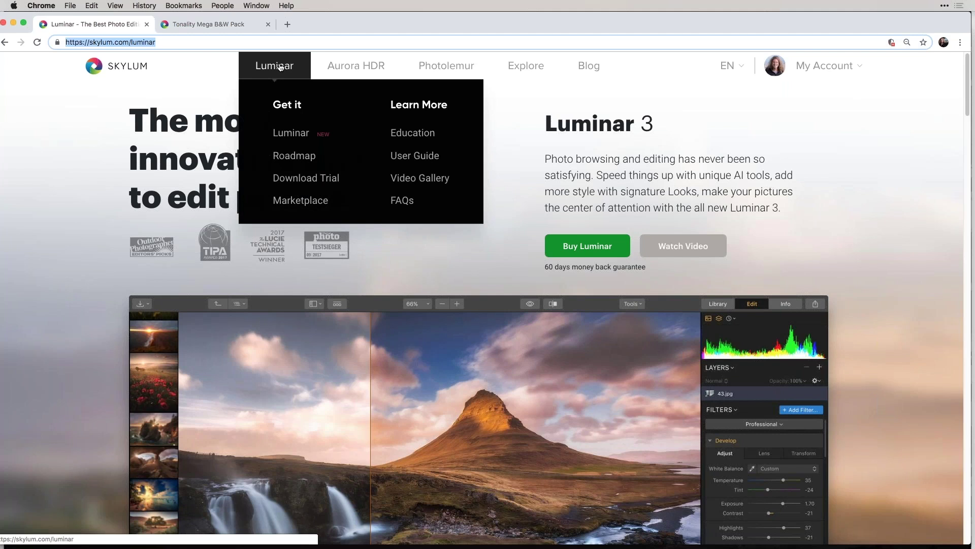
click(307, 202)
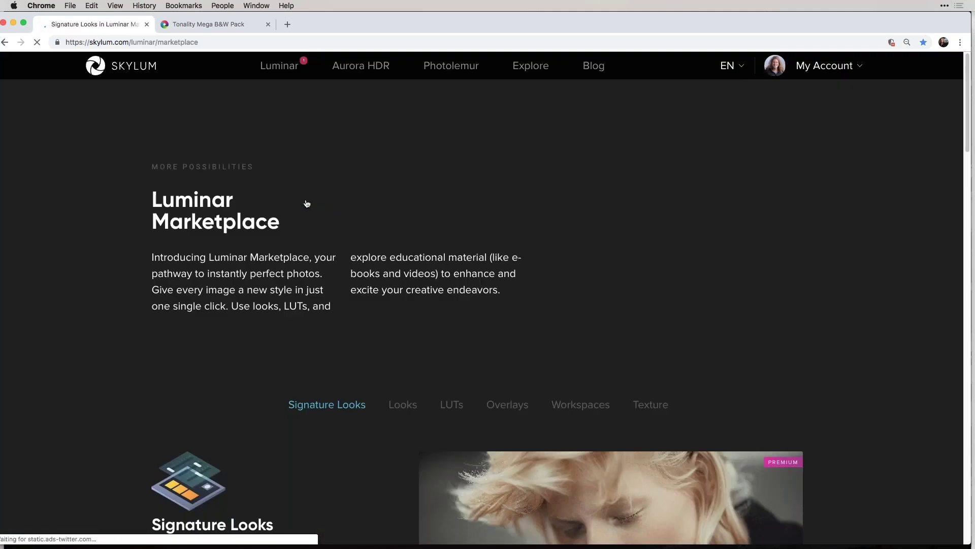
scroll(688, 342, down, 3)
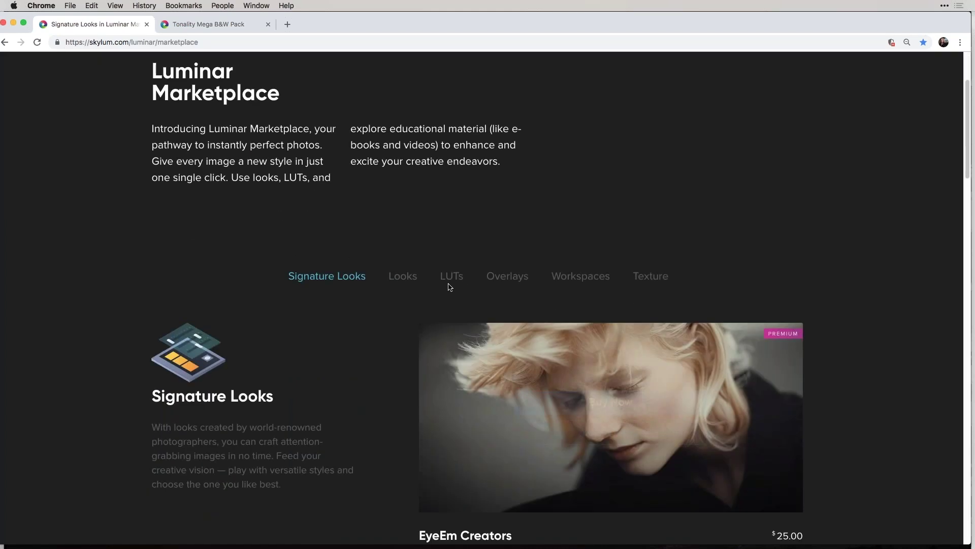
click(407, 278)
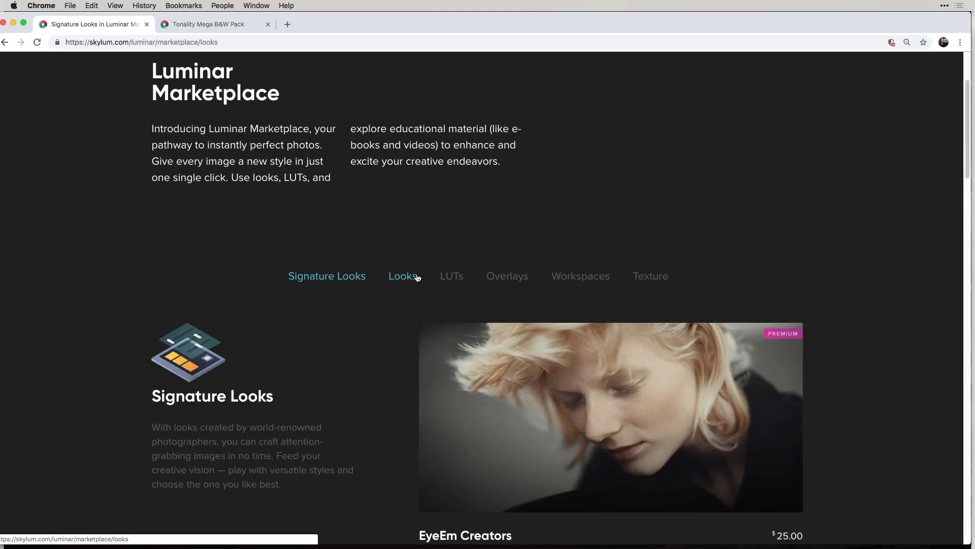
scroll(768, 277, down, 3)
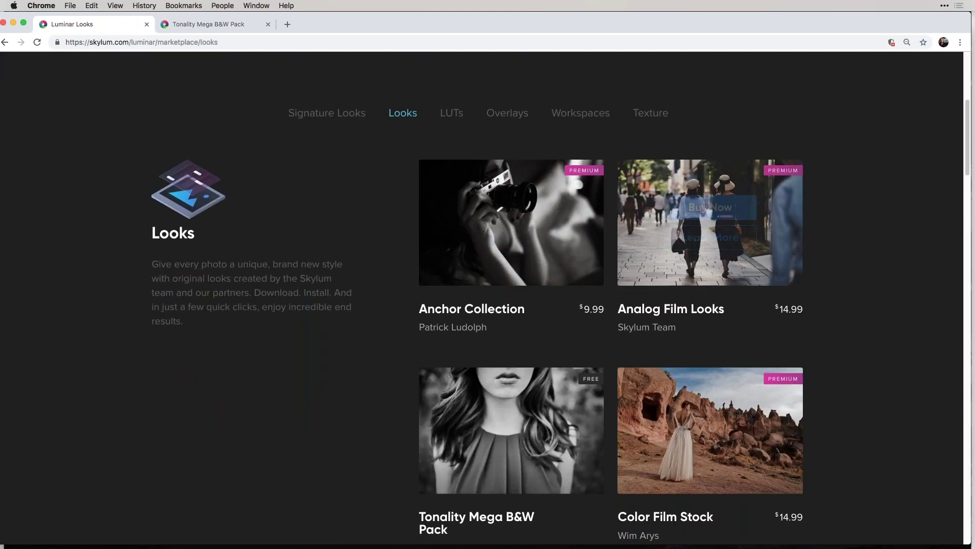
scroll(920, 360, down, 2)
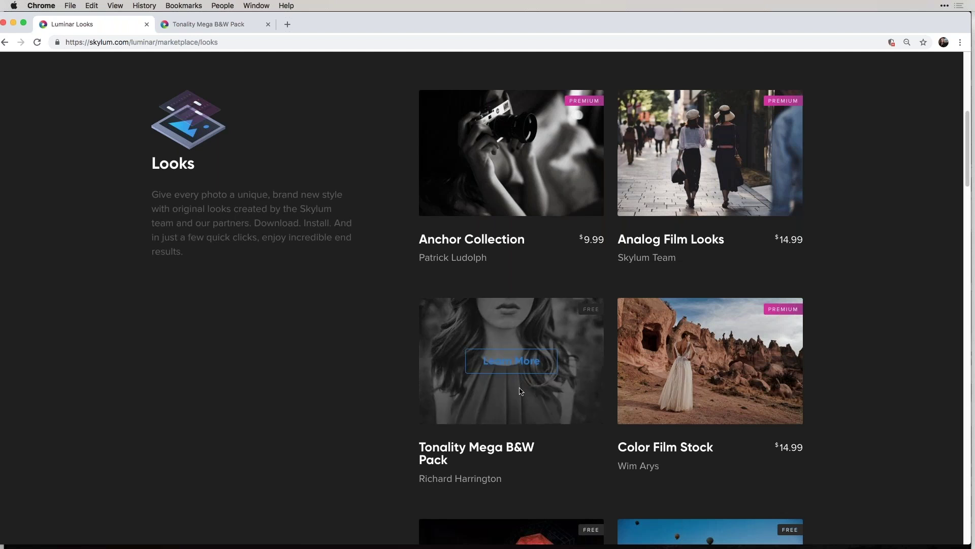
click(517, 375)
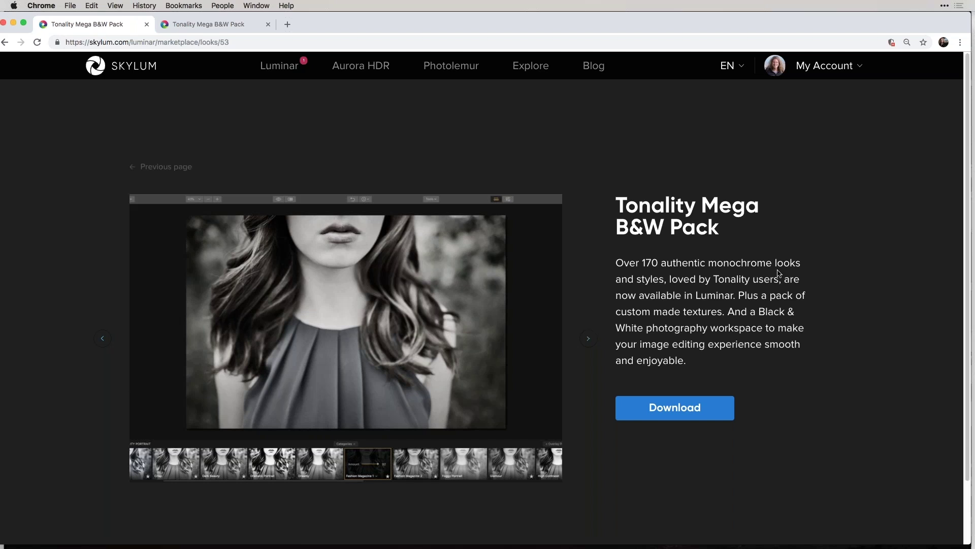
Step: Go back to the Marketplace Looks and browse the packs offered in the LUTs category
click(3, 43)
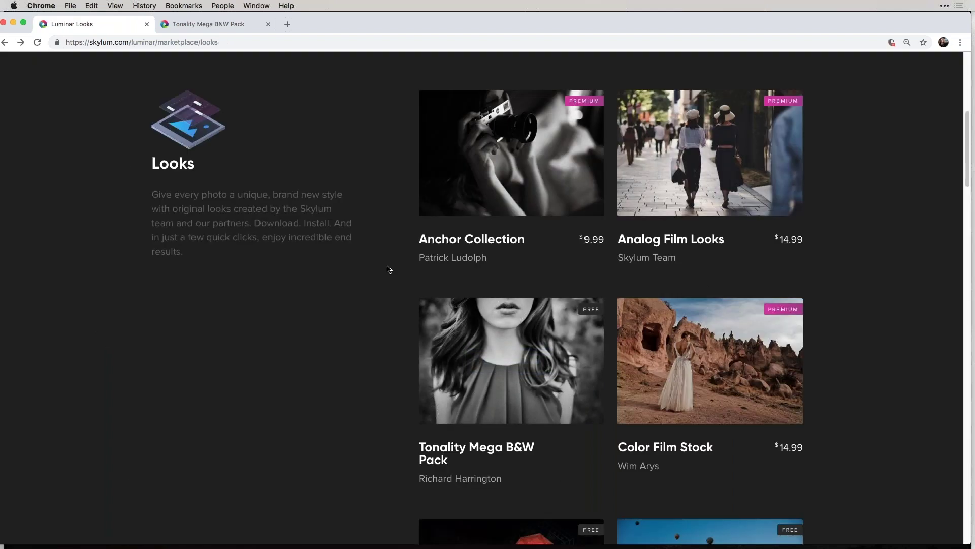
scroll(387, 268, up, 7)
click(455, 409)
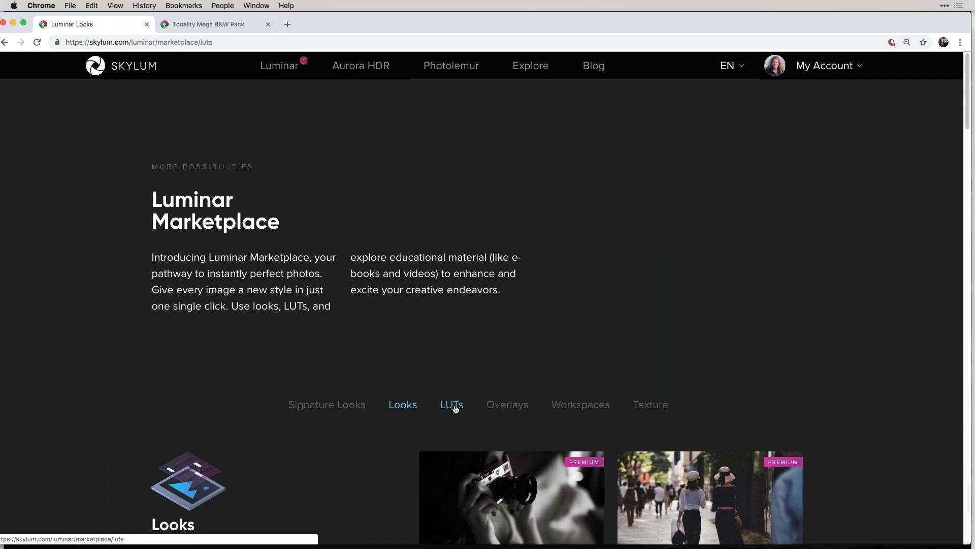
scroll(772, 316, down, 3)
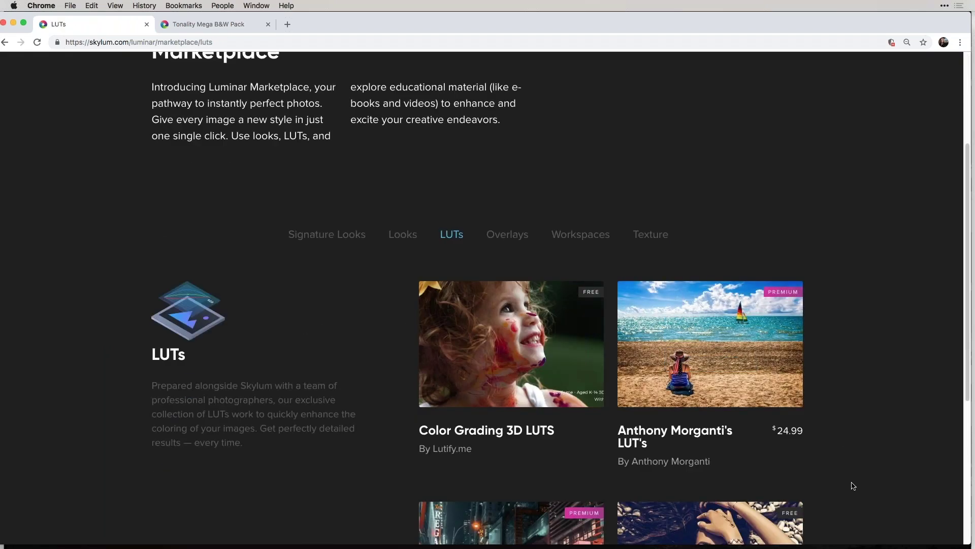
scroll(853, 486, down, 3)
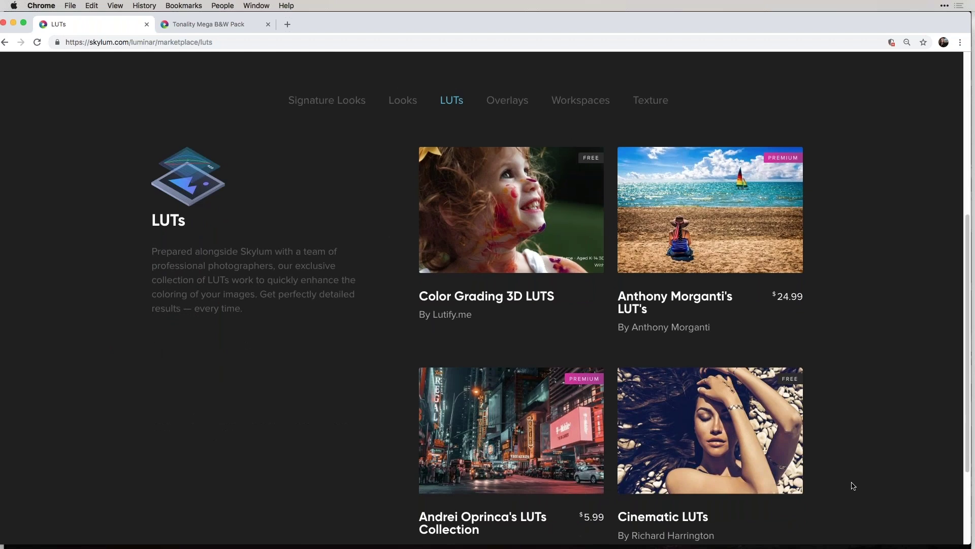
scroll(852, 486, down, 1)
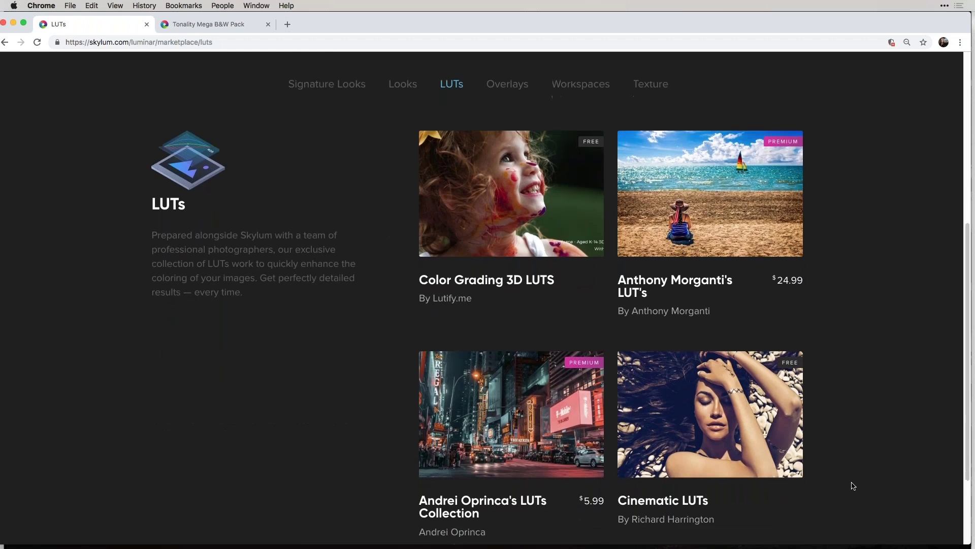
scroll(587, 248, down, 1)
scroll(852, 382, down, 5)
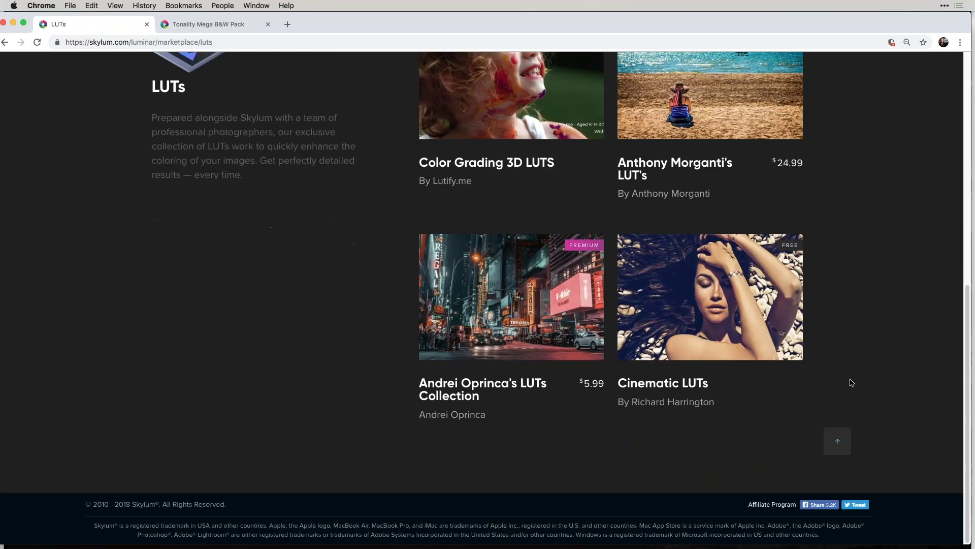
Step: View the Marketplace's Workspaces category and its Texture category
scroll(852, 383, up, 3)
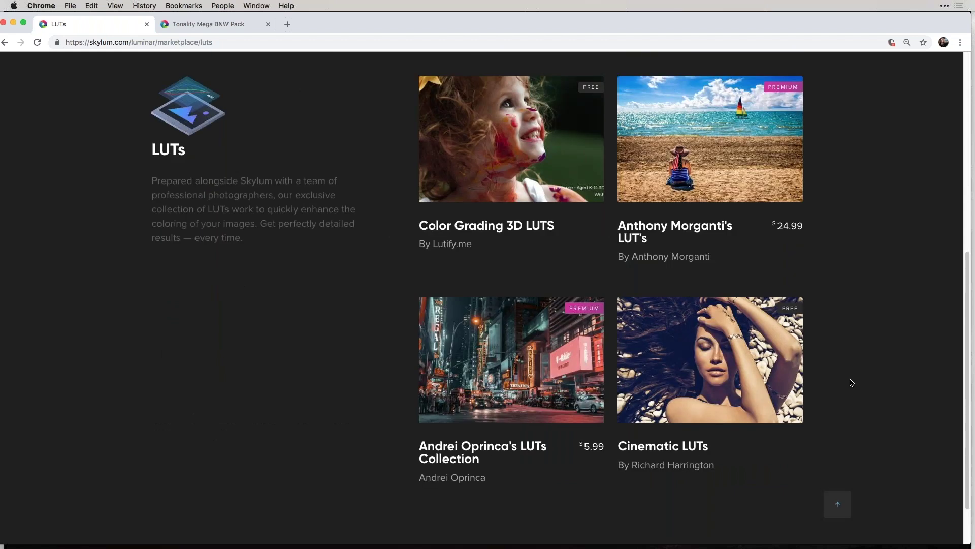
scroll(851, 382, up, 3)
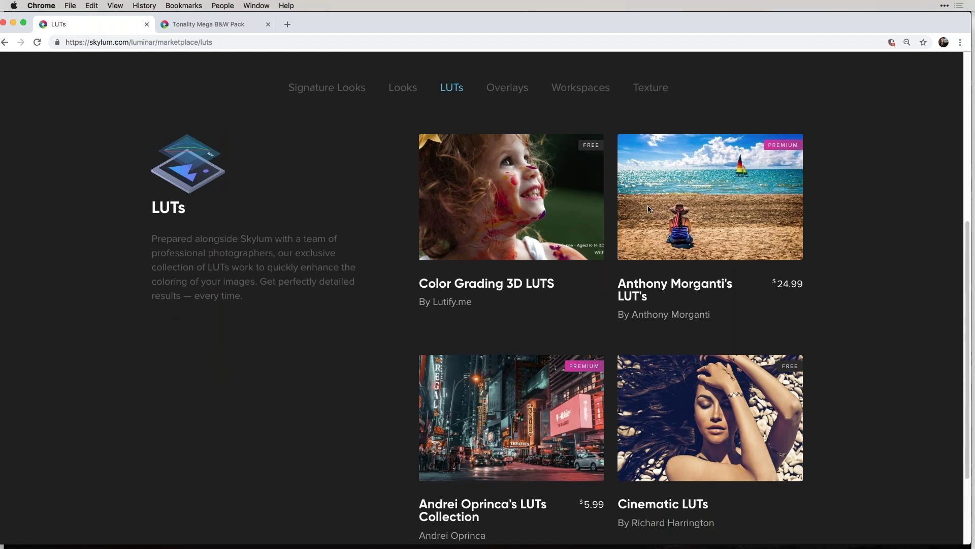
click(576, 92)
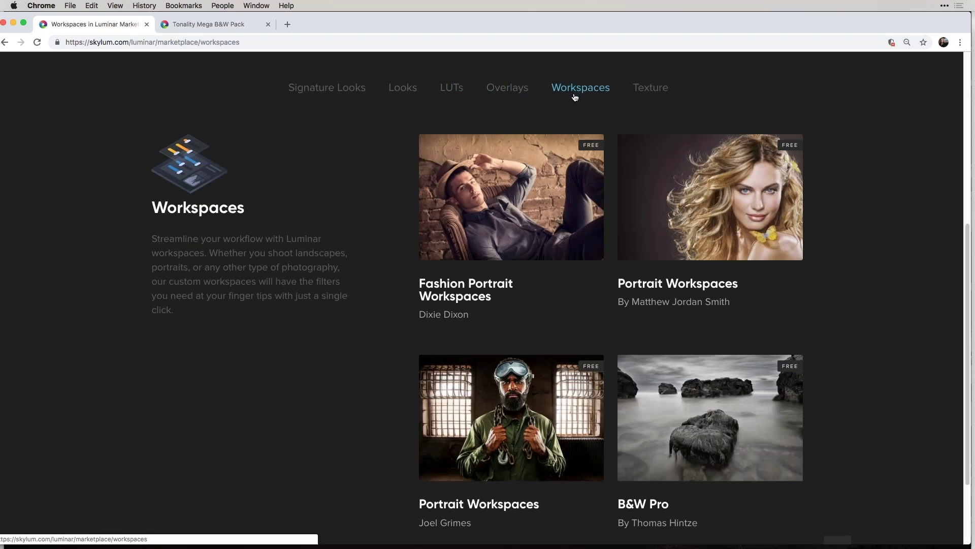
click(650, 89)
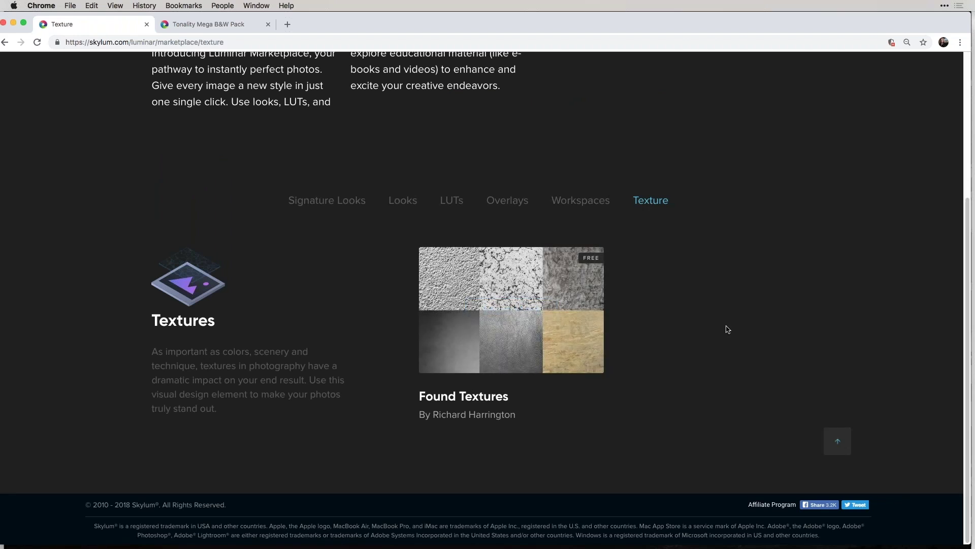
Step: Open the Luminar Education page and browse its tutorial posts down to the page navigation
scroll(728, 329, up, 5)
mouse_move(282, 71)
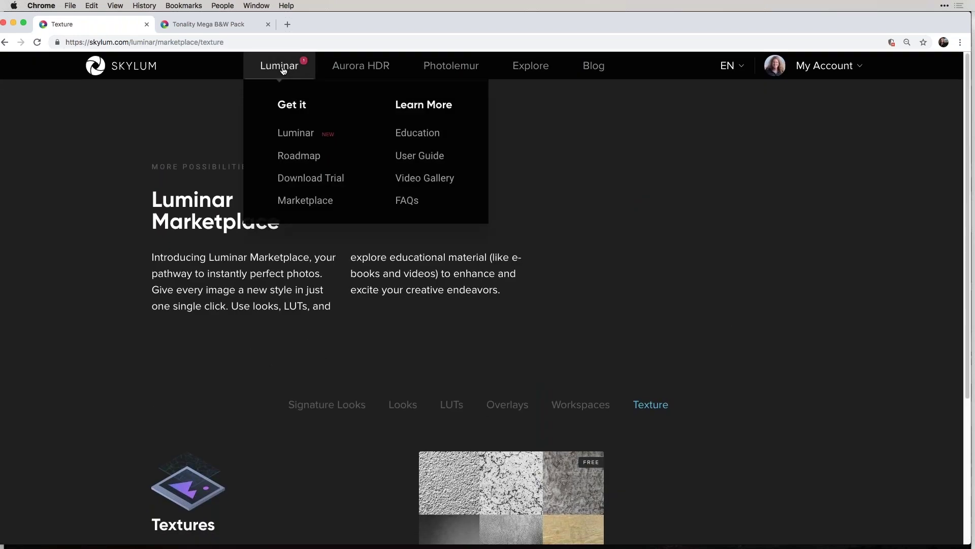
click(414, 134)
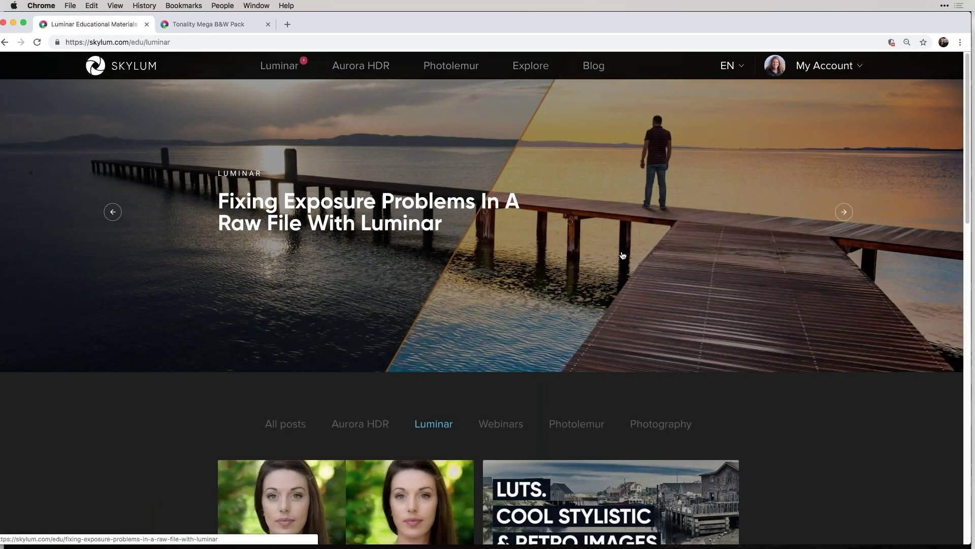
scroll(623, 255, down, 6)
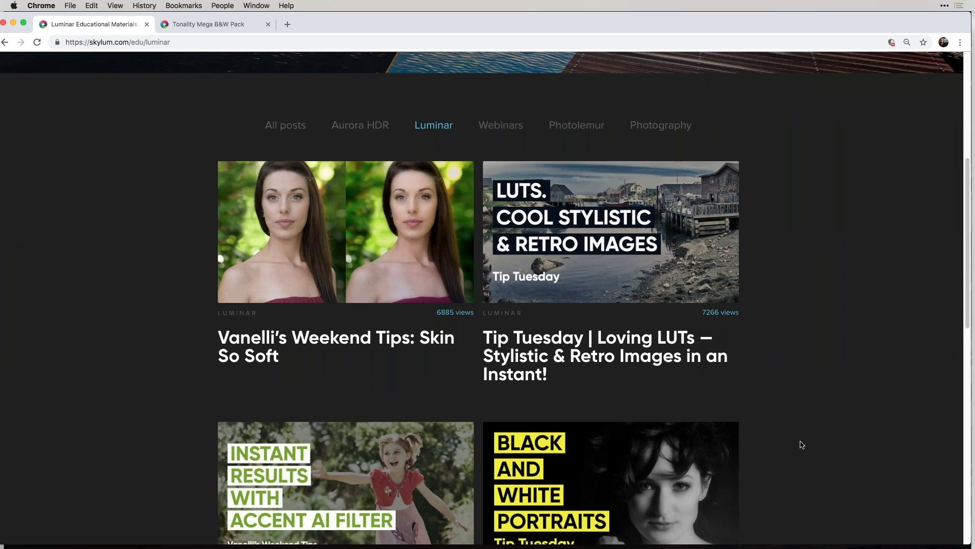
scroll(801, 445, down, 1)
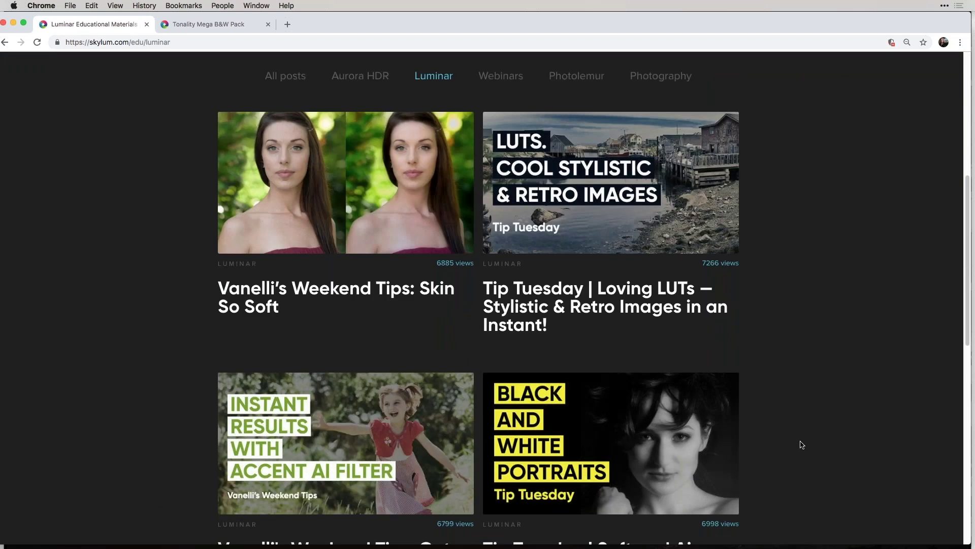
scroll(801, 444, down, 1)
scroll(802, 445, down, 10)
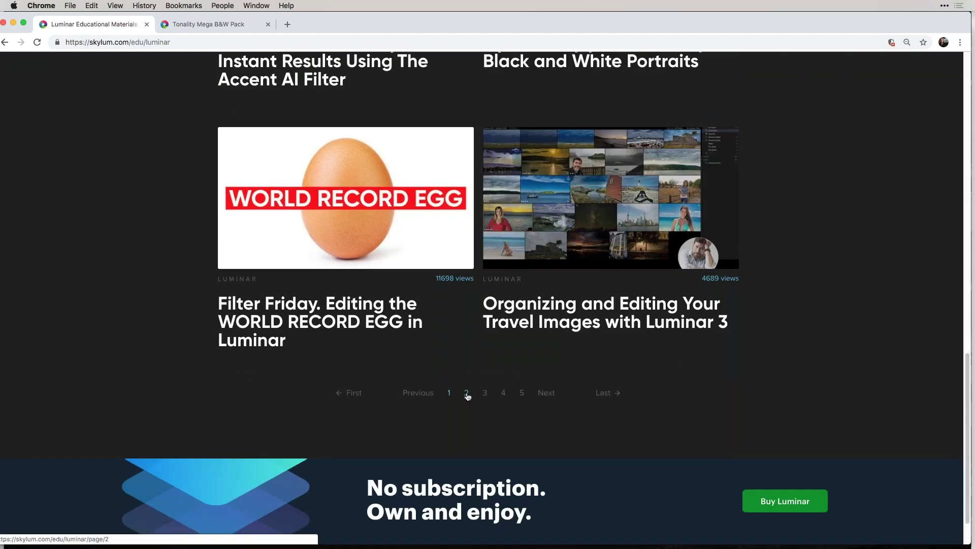
Step: Open page 2 of the Luminar education posts and view the start of that page
click(467, 394)
scroll(660, 236, up, 20)
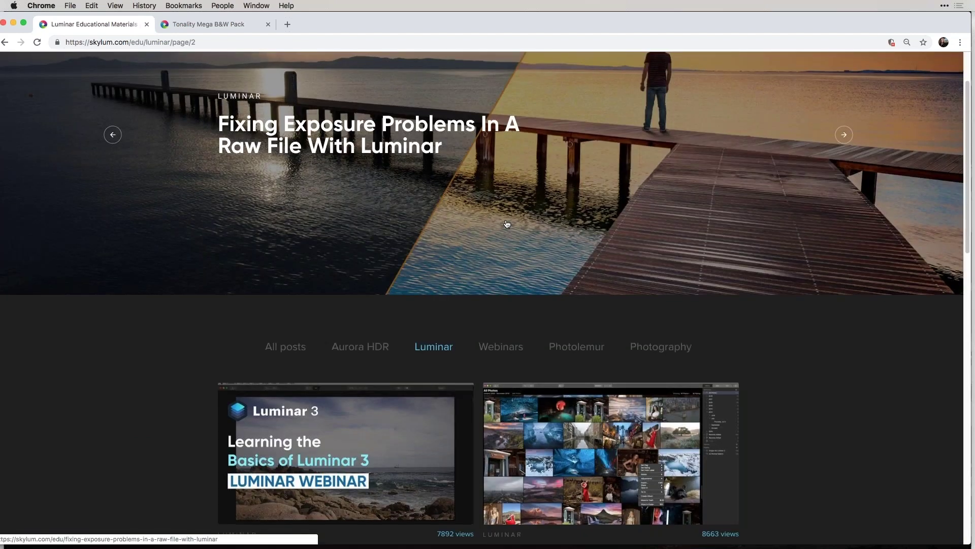
scroll(503, 228, up, 2)
Step: Open Skylum's Webinars page from the Explore section and review the details of the upcoming event
mouse_move(289, 72)
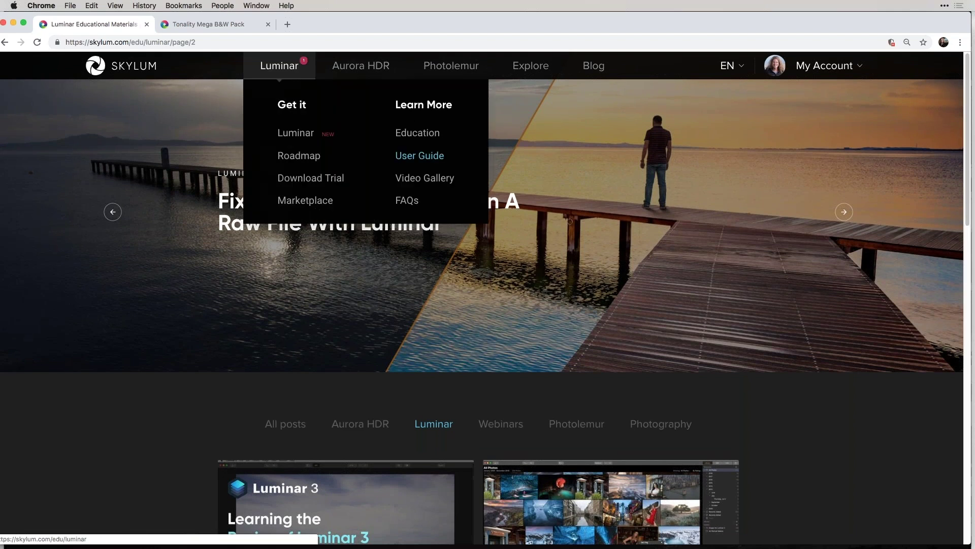
mouse_move(525, 72)
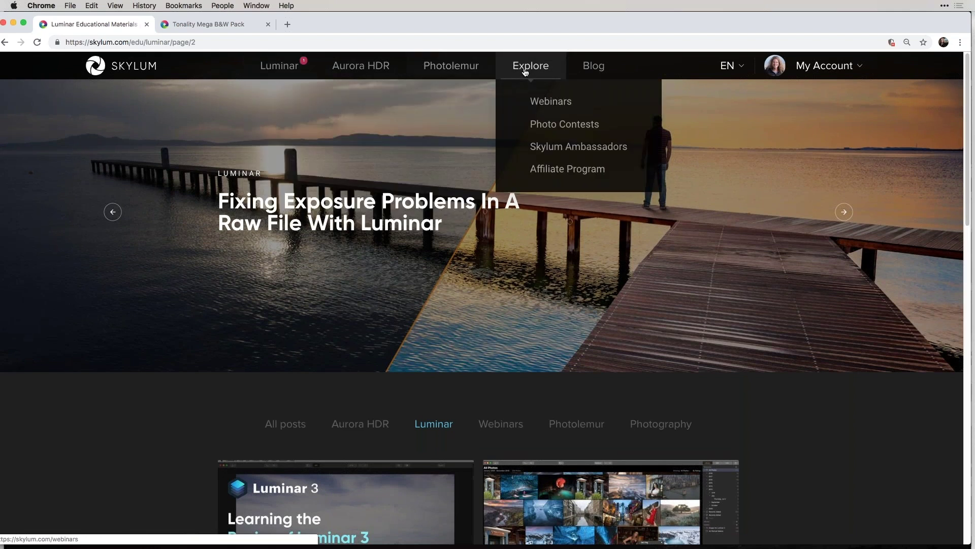
click(545, 103)
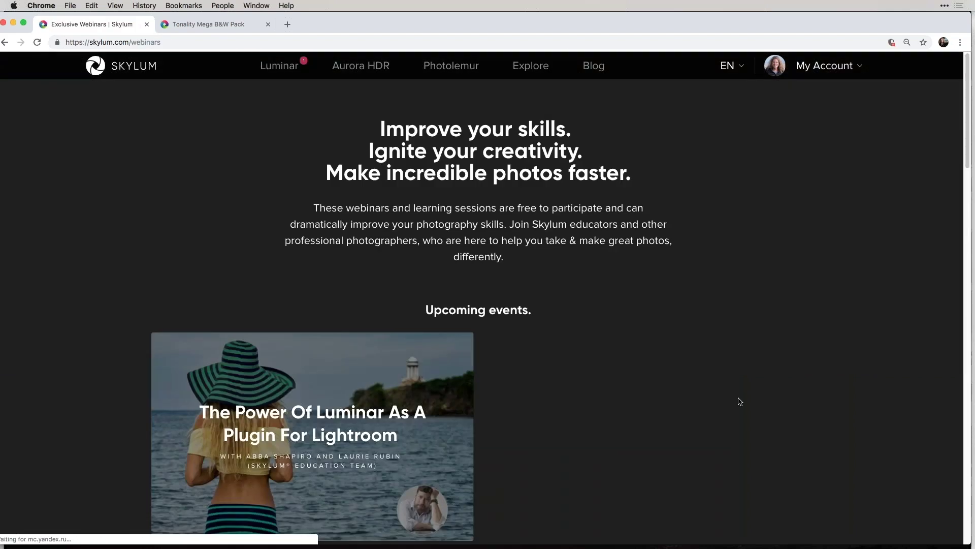
scroll(739, 400, down, 3)
scroll(739, 400, down, 2)
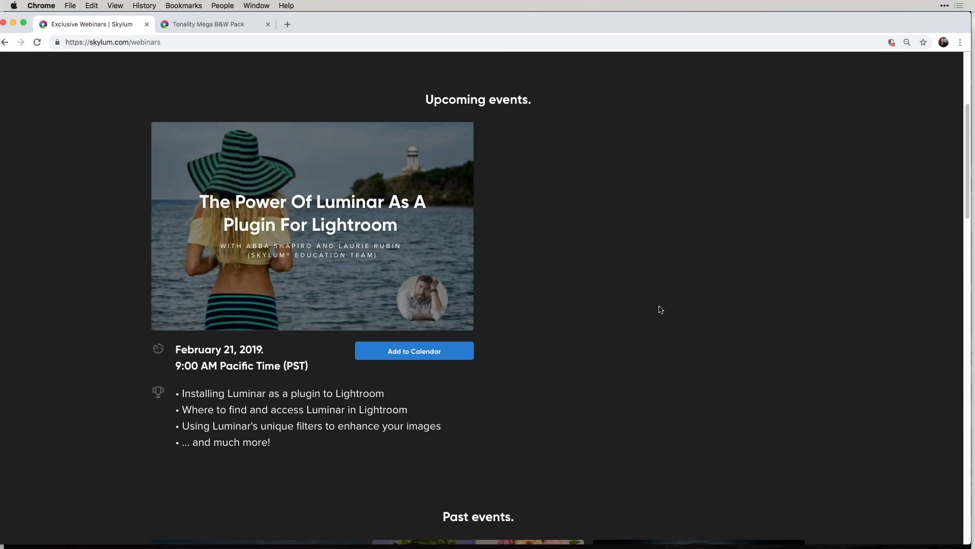
scroll(660, 309, down, 3)
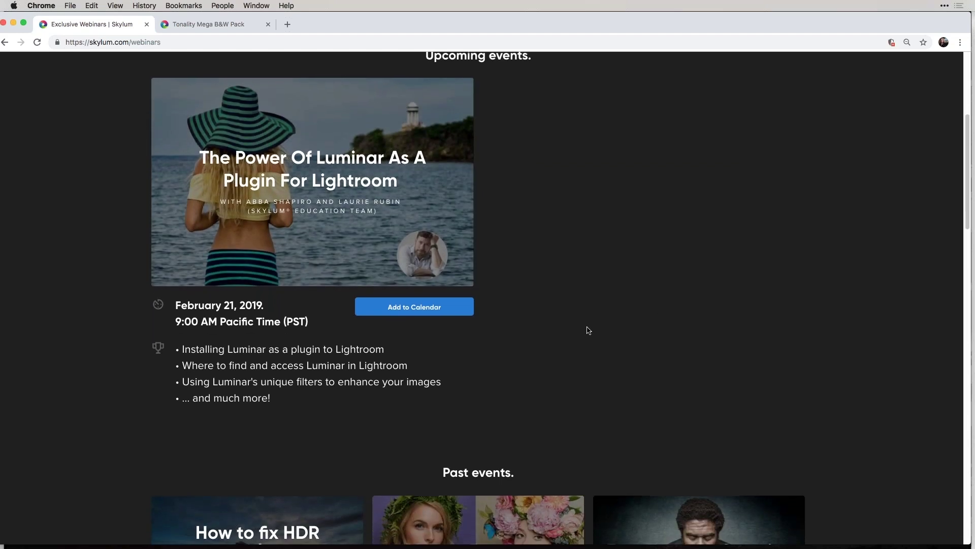
Step: Browse the past webinar events through to the end of the list and return to the start of the page
scroll(588, 330, down, 10)
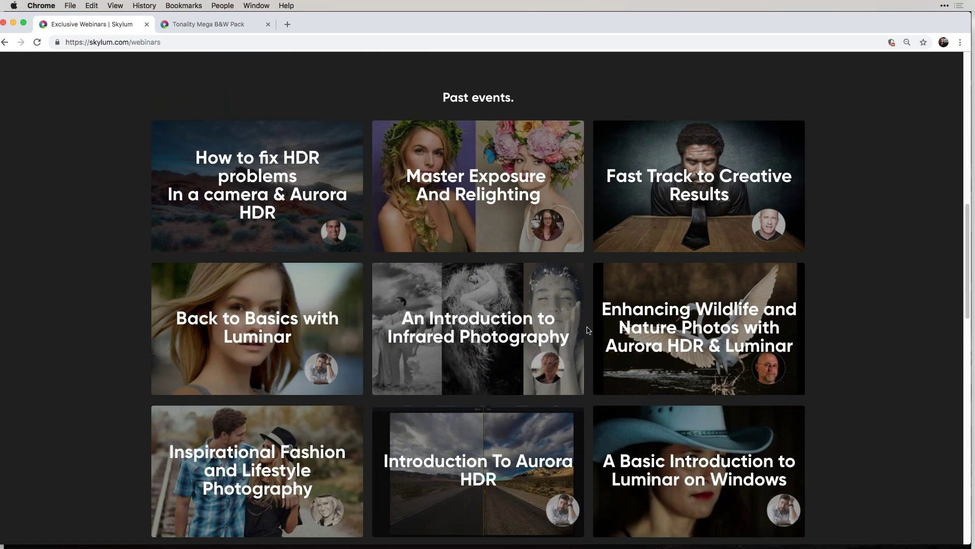
scroll(588, 331, down, 8)
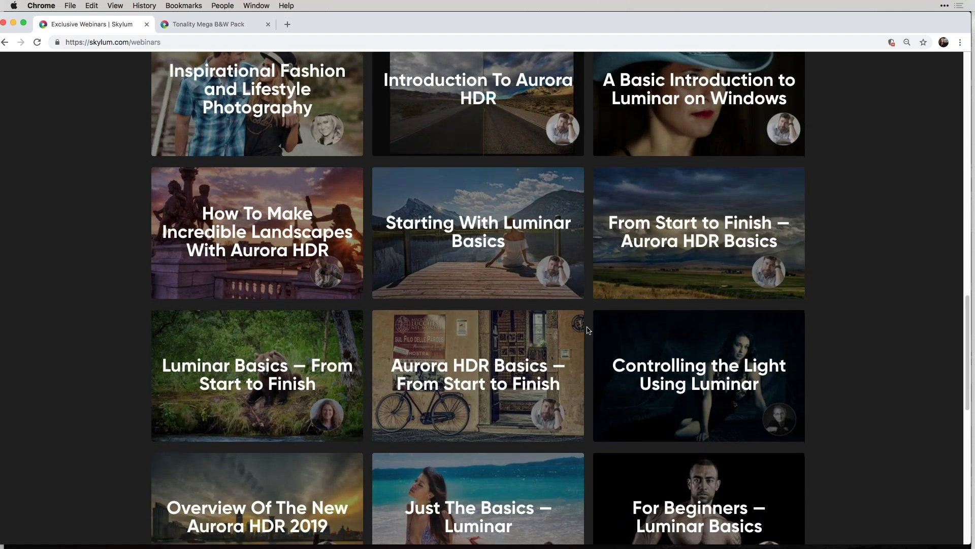
scroll(588, 330, down, 8)
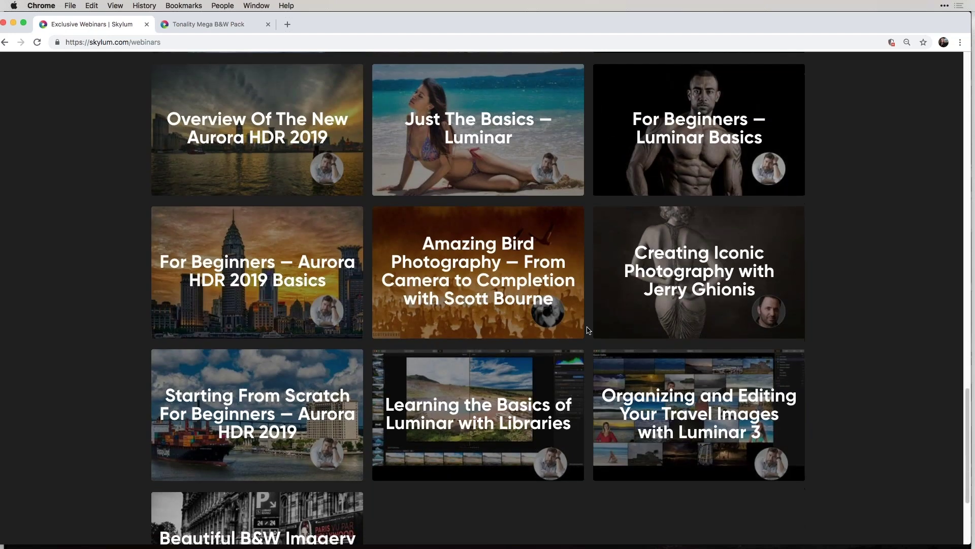
scroll(588, 330, down, 3)
scroll(588, 331, up, 20)
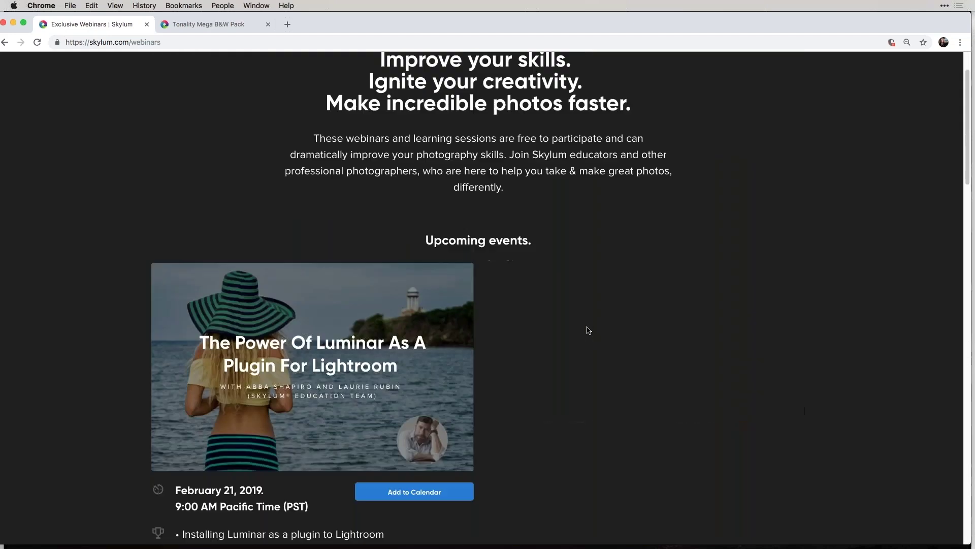
scroll(588, 330, up, 3)
Step: Open the Luminar User Guide and look over its Chapter 1 welcome text and chapter list
mouse_move(277, 68)
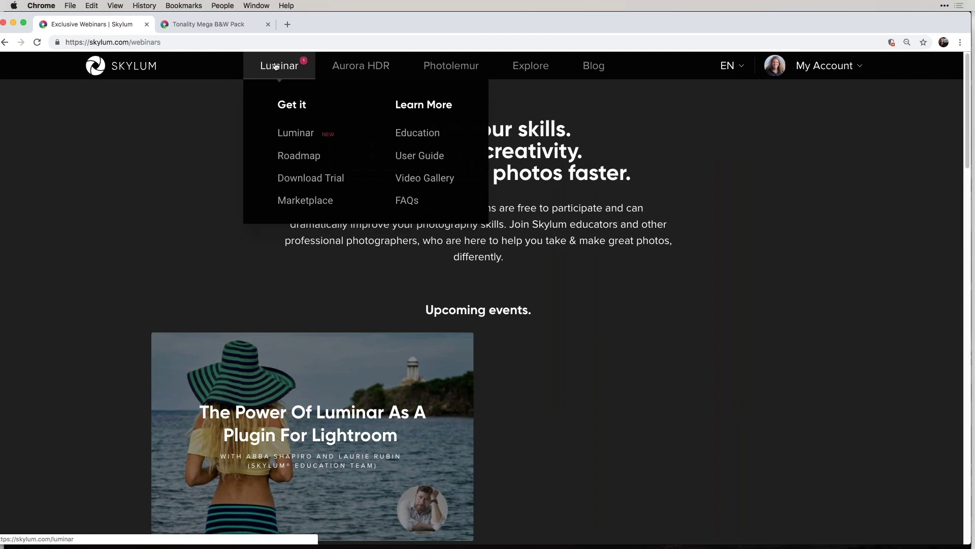
click(419, 161)
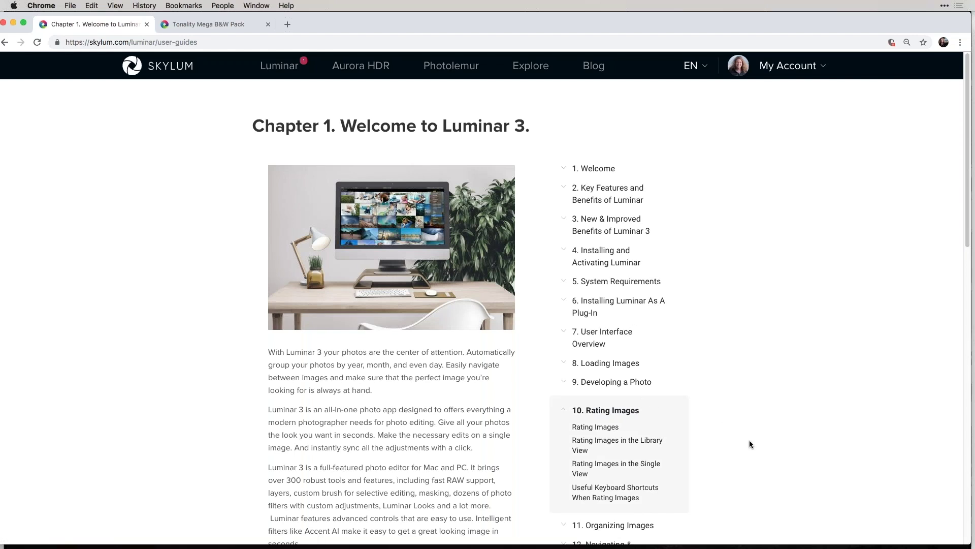
scroll(749, 443, down, 1)
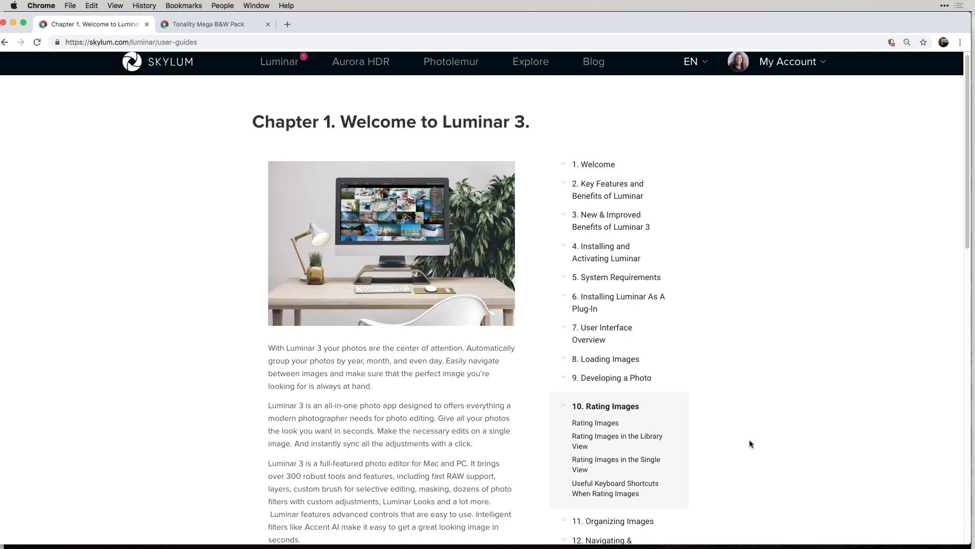
scroll(880, 380, down, 1)
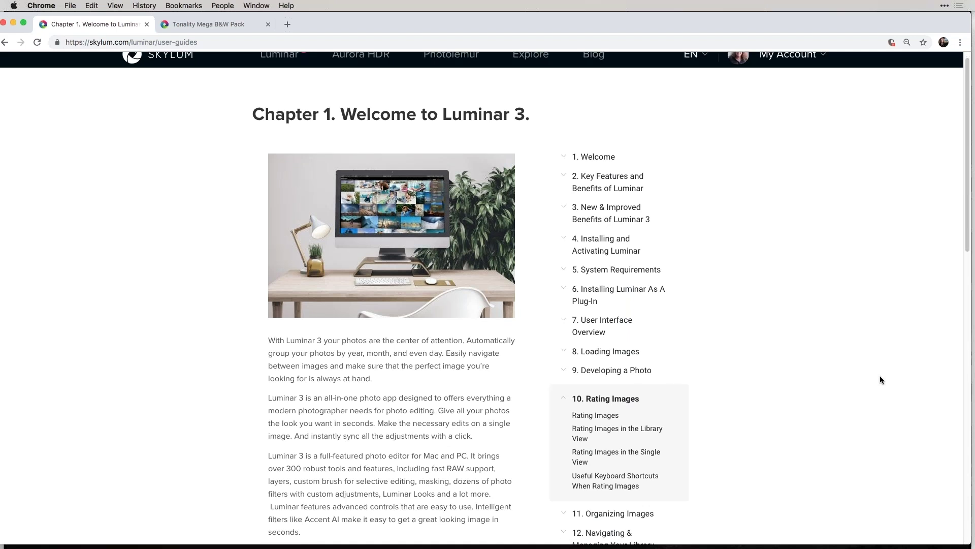
scroll(880, 379, up, 1)
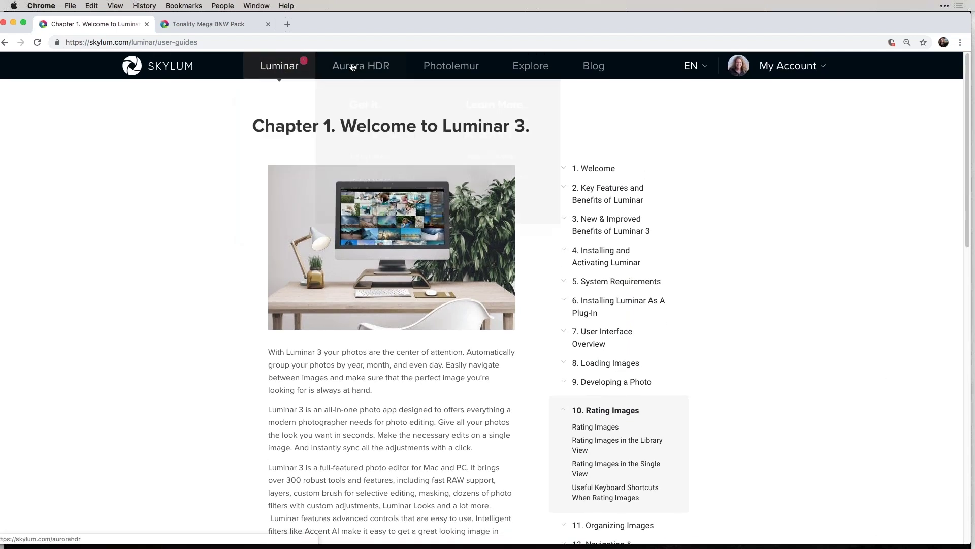
mouse_move(355, 67)
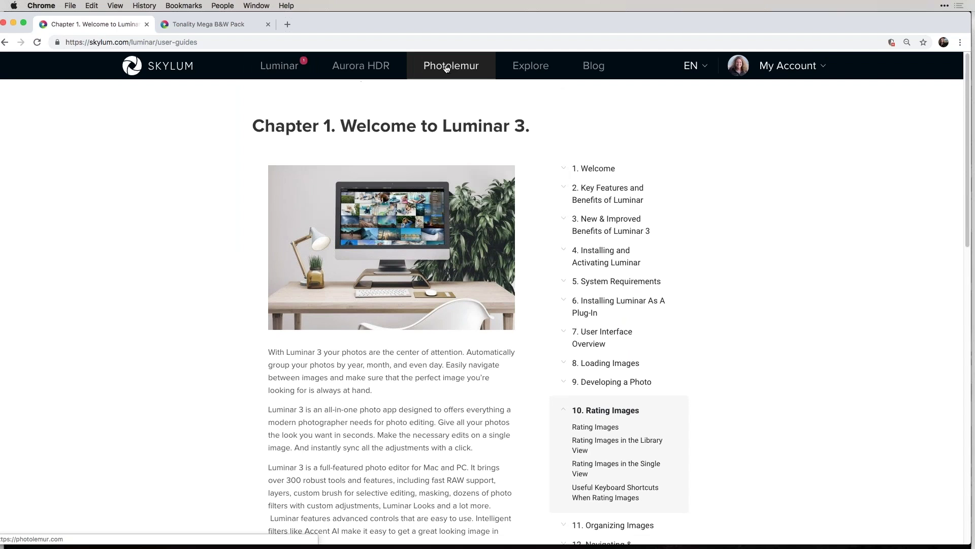